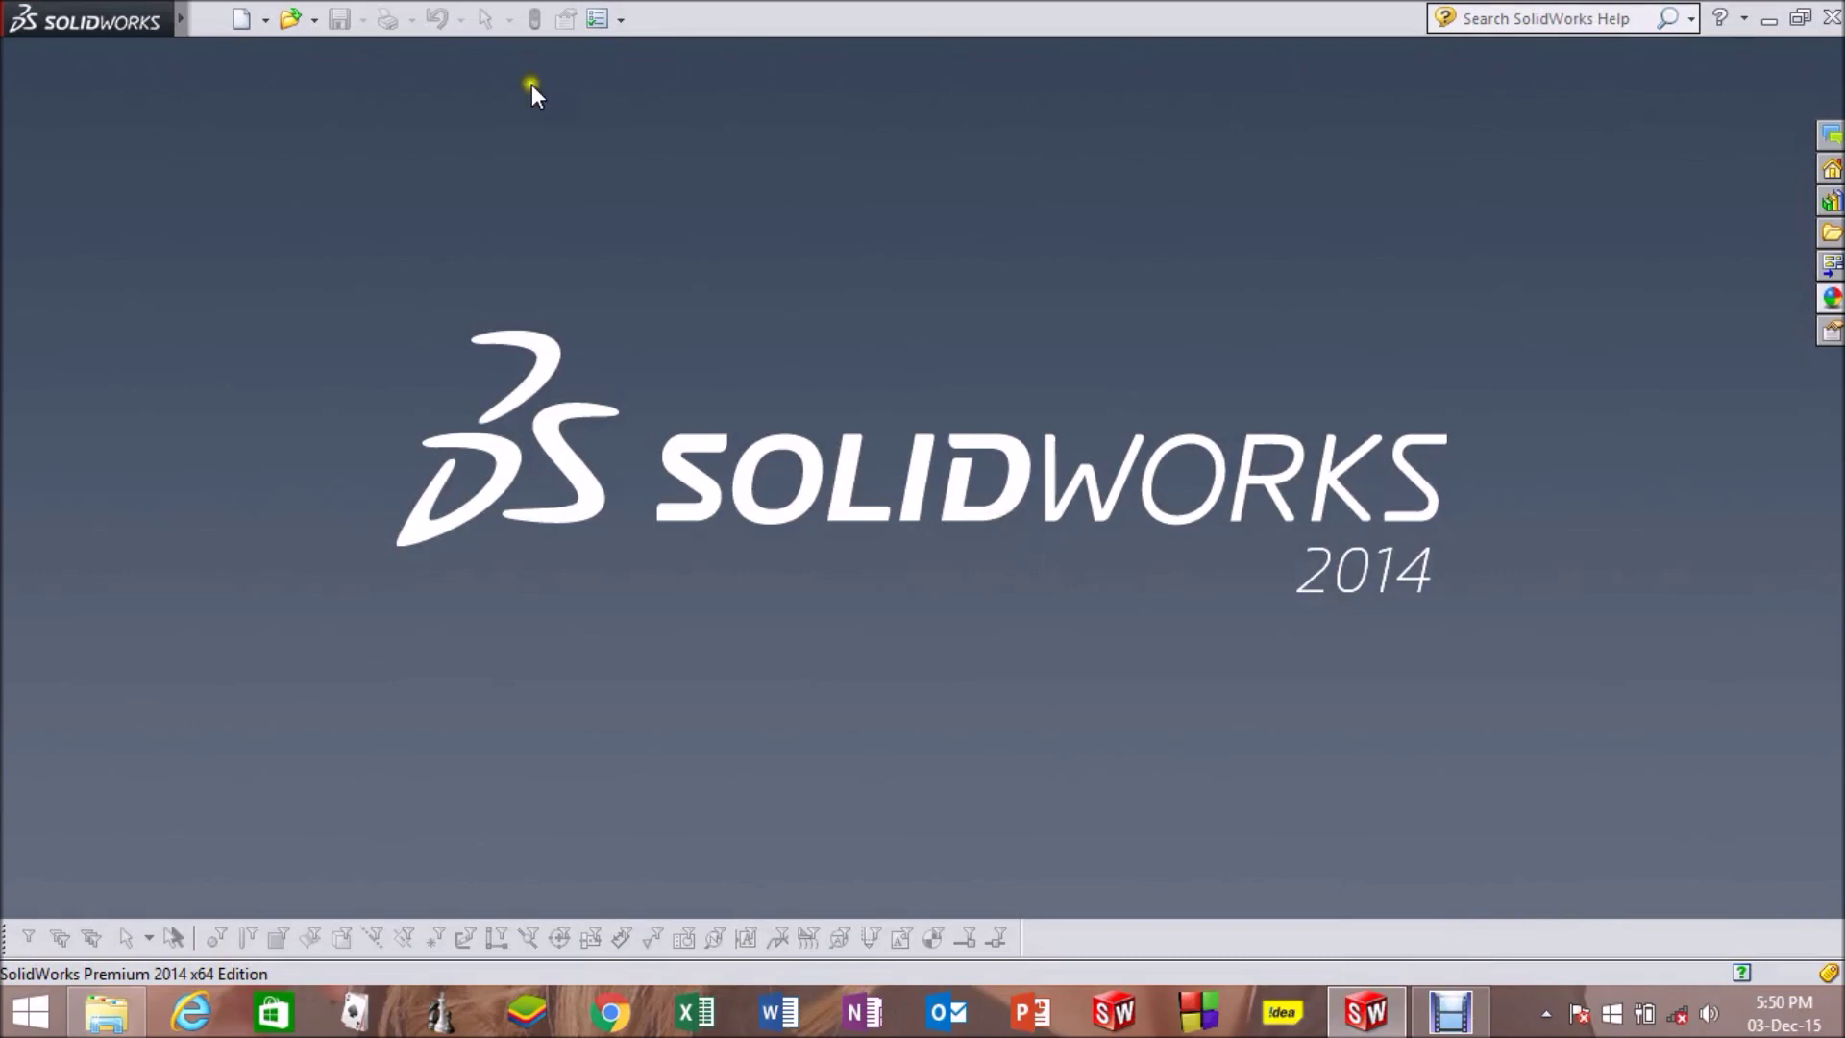
# - Create a new part document and set its unit system to IPS (inches)
pyautogui.click(197, 19)
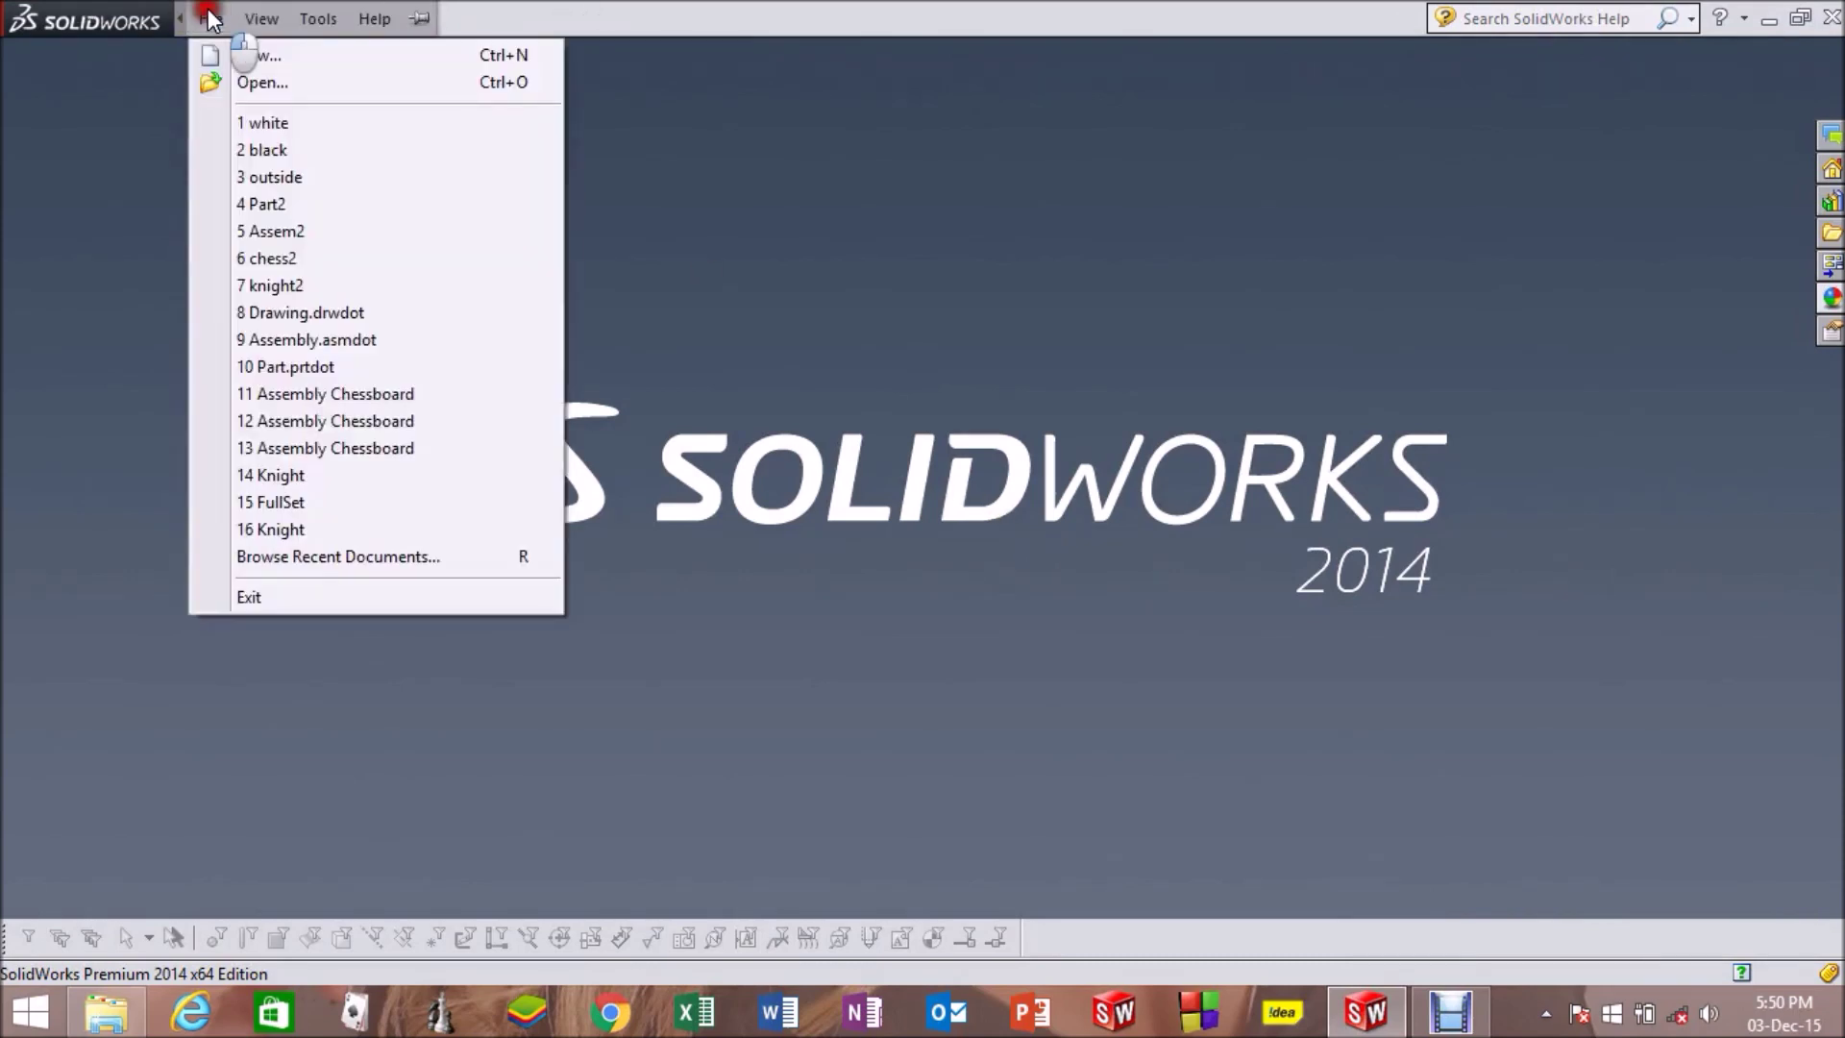
pyautogui.click(251, 55)
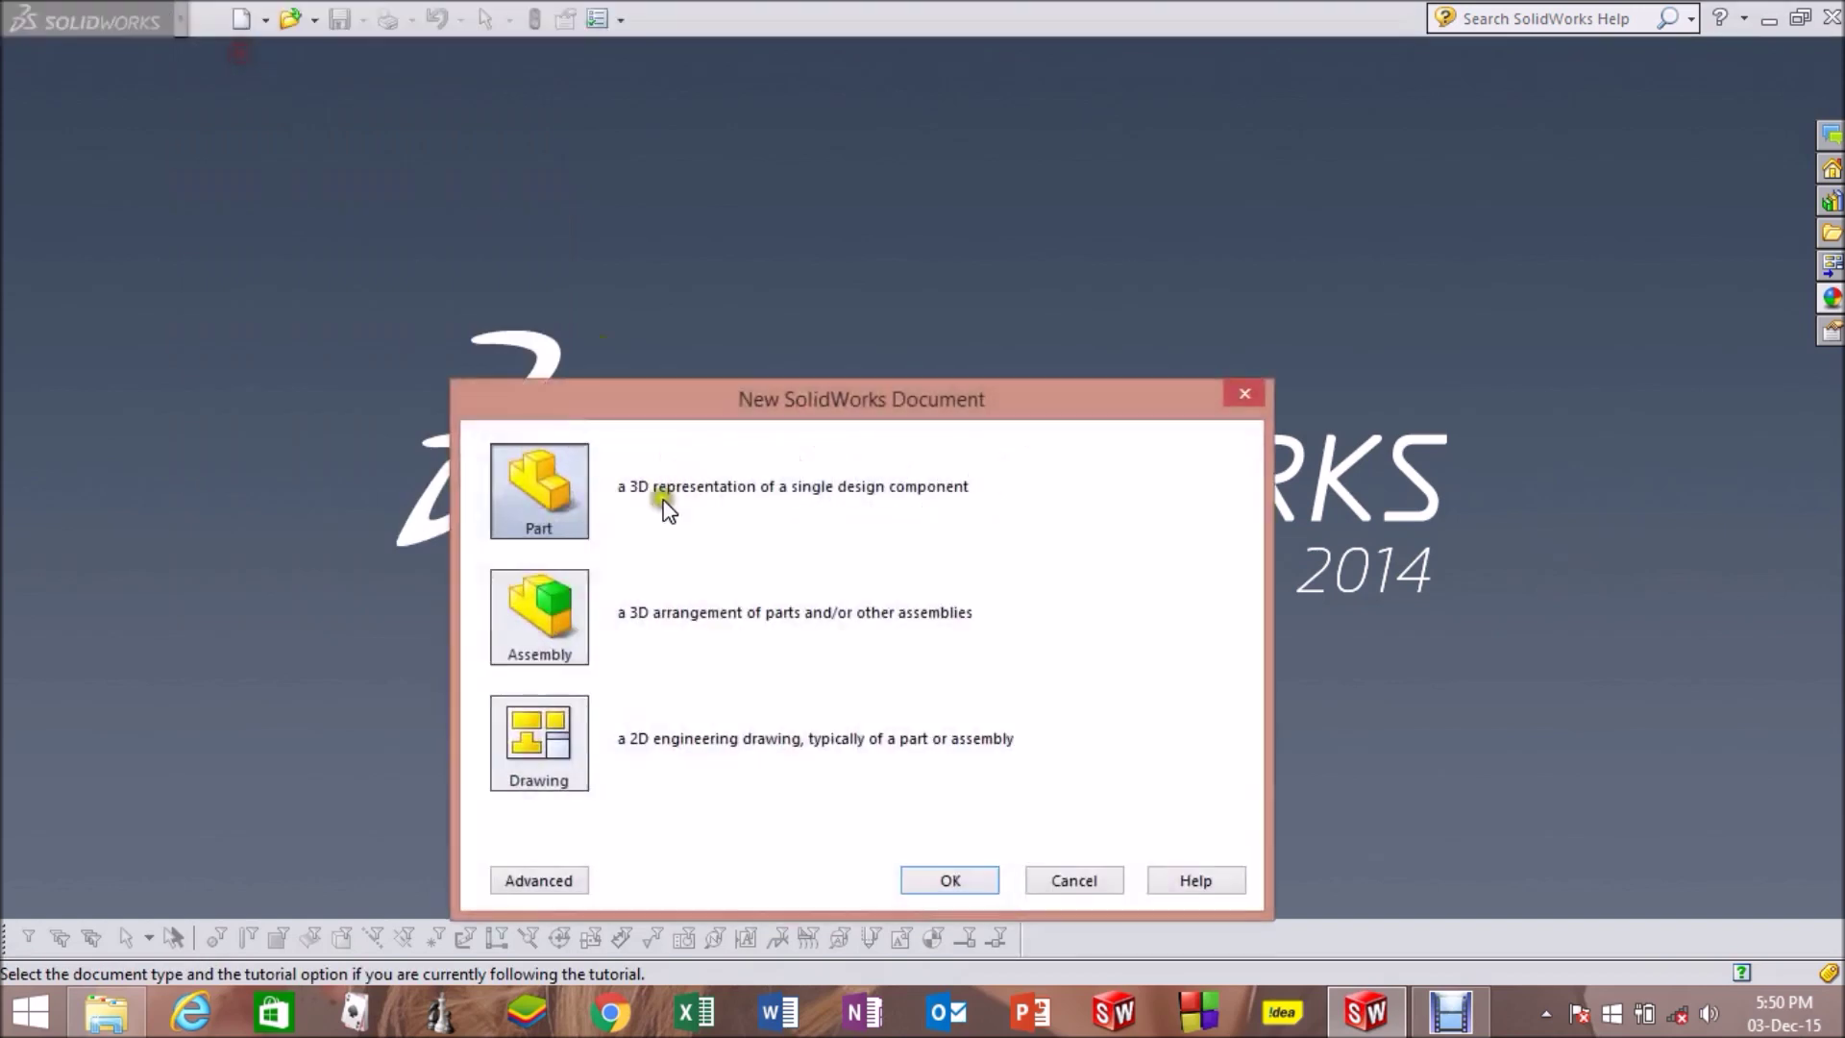
pyautogui.click(949, 880)
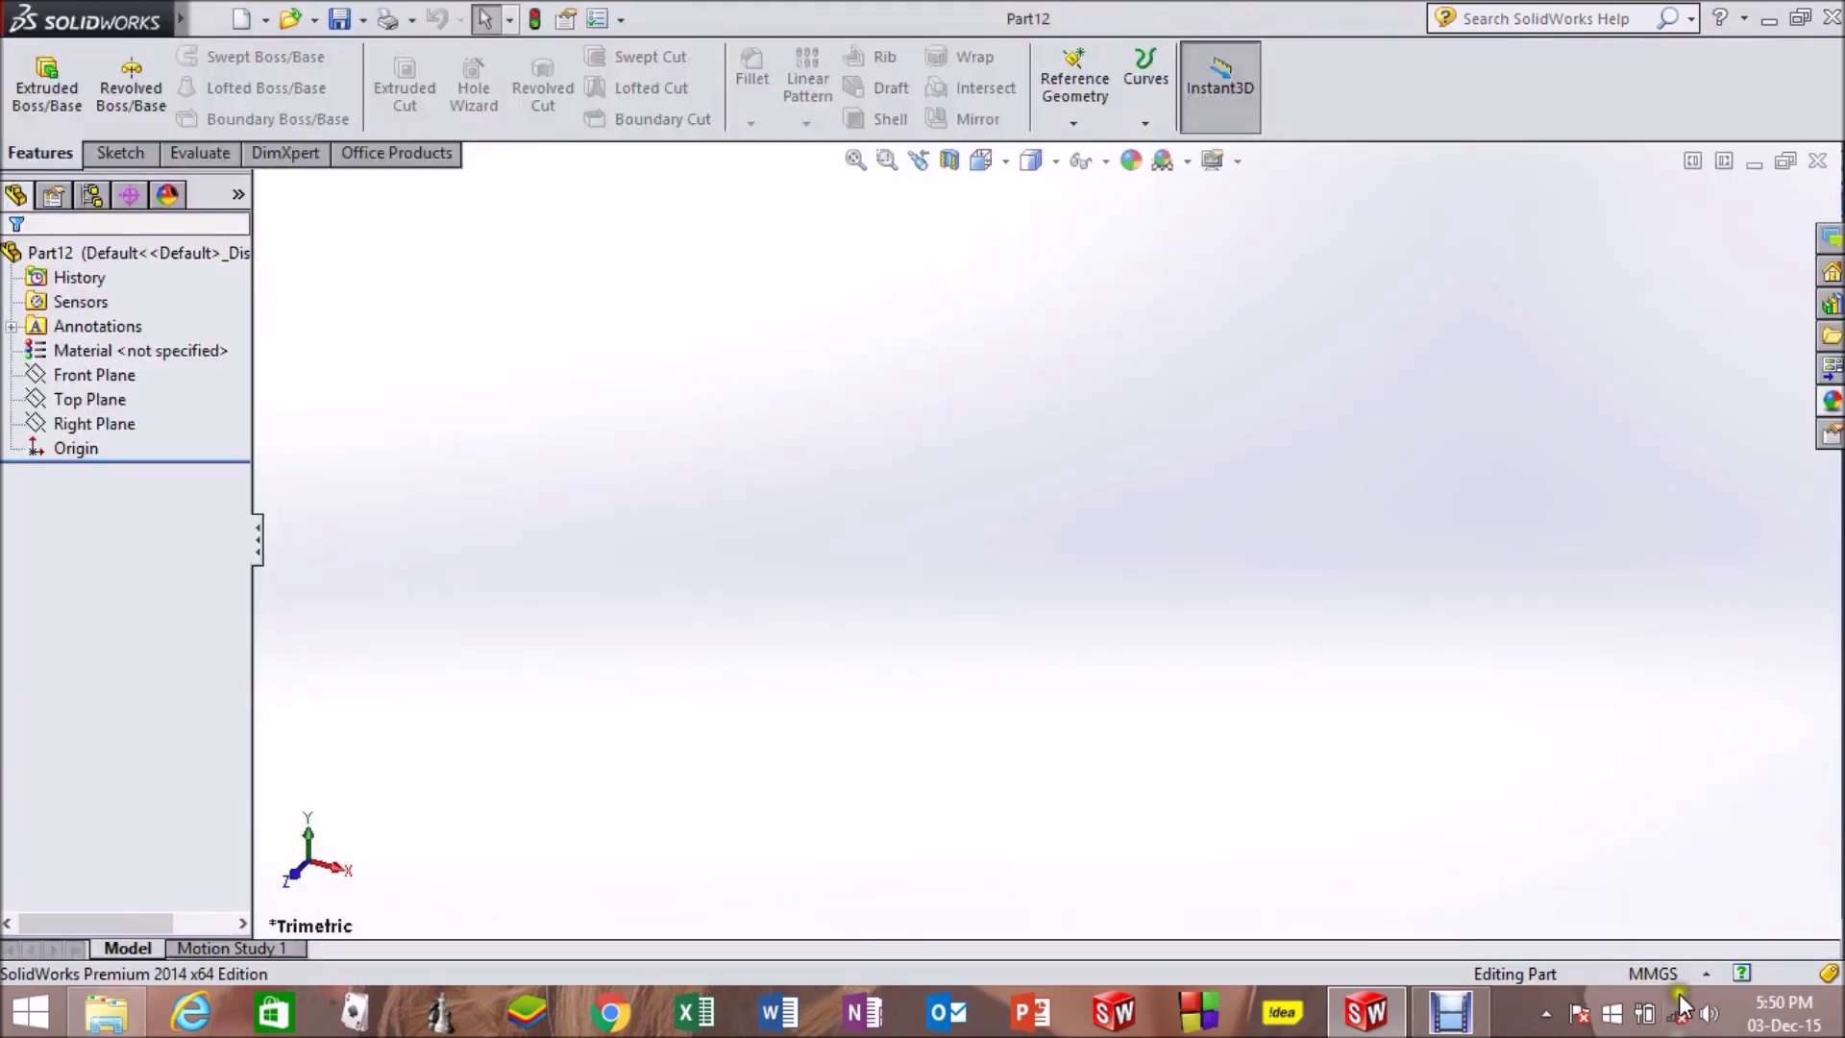
pyautogui.click(1687, 977)
pyautogui.click(1635, 900)
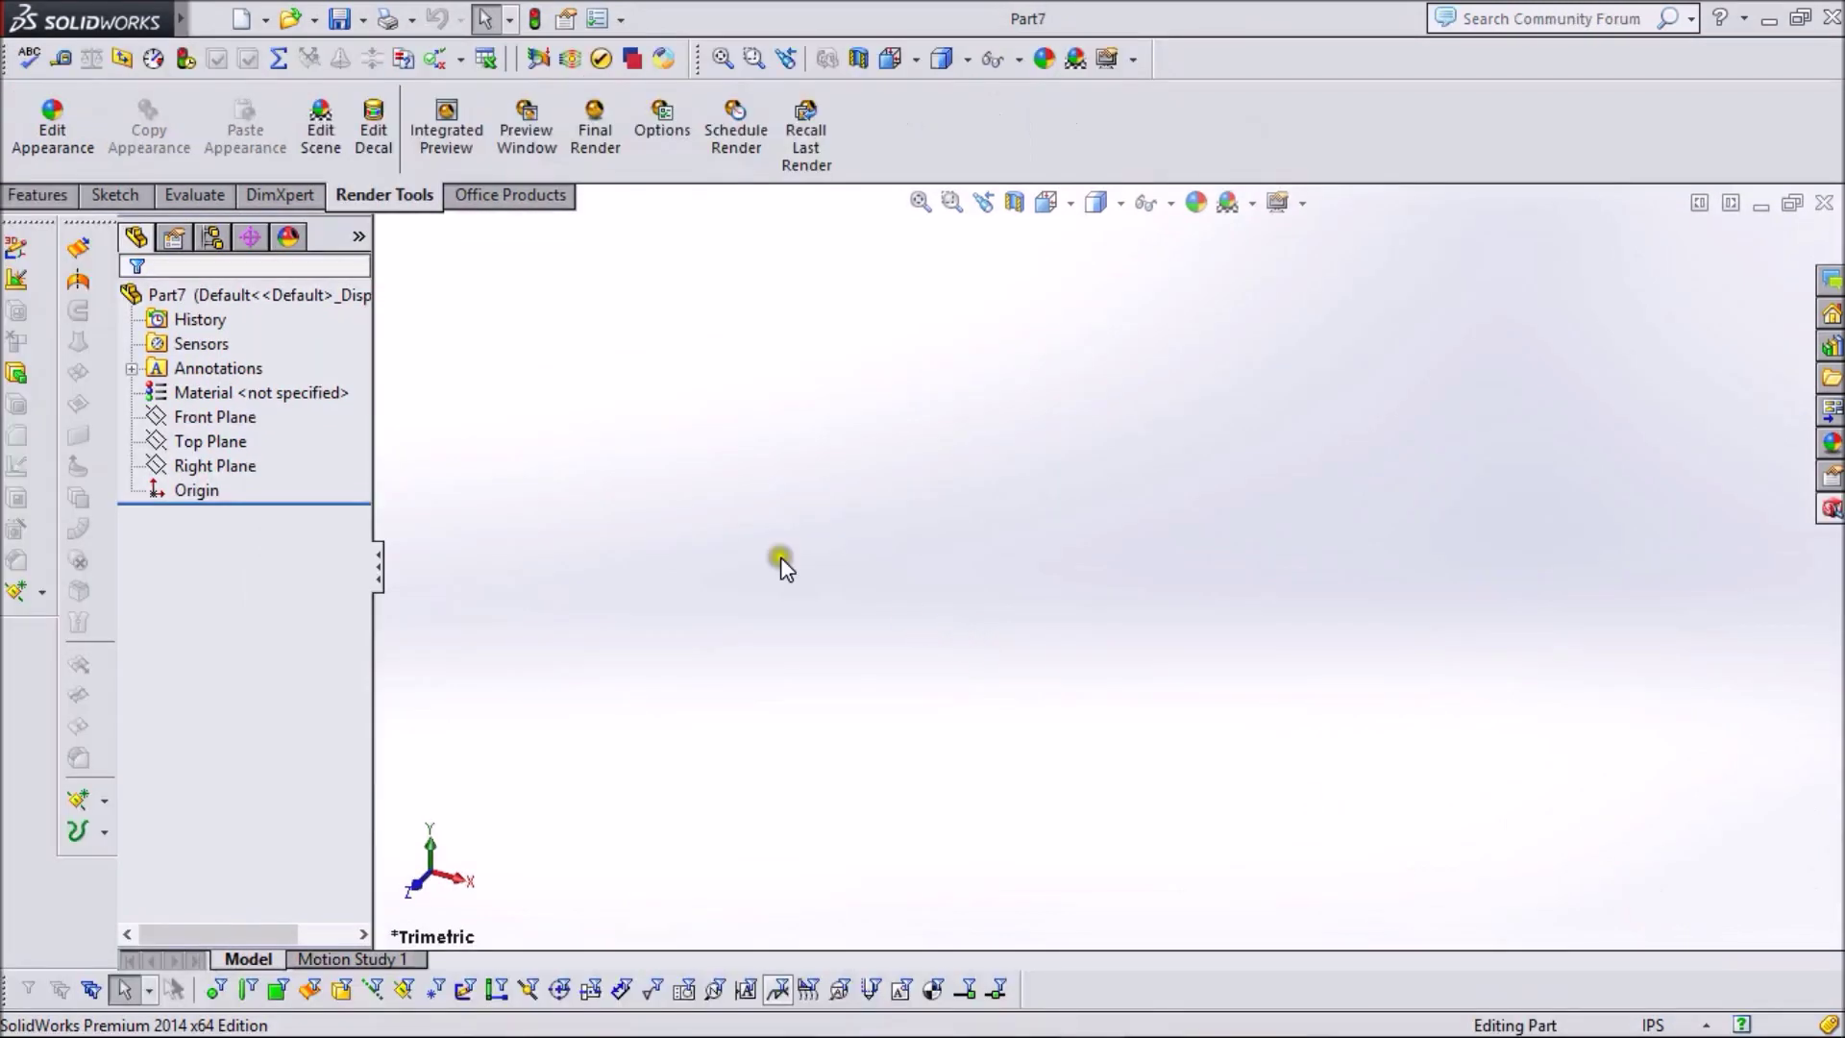
# - Start a sketch on the Top Plane and draw a corner rectangle from the origin
pyautogui.click(221, 441)
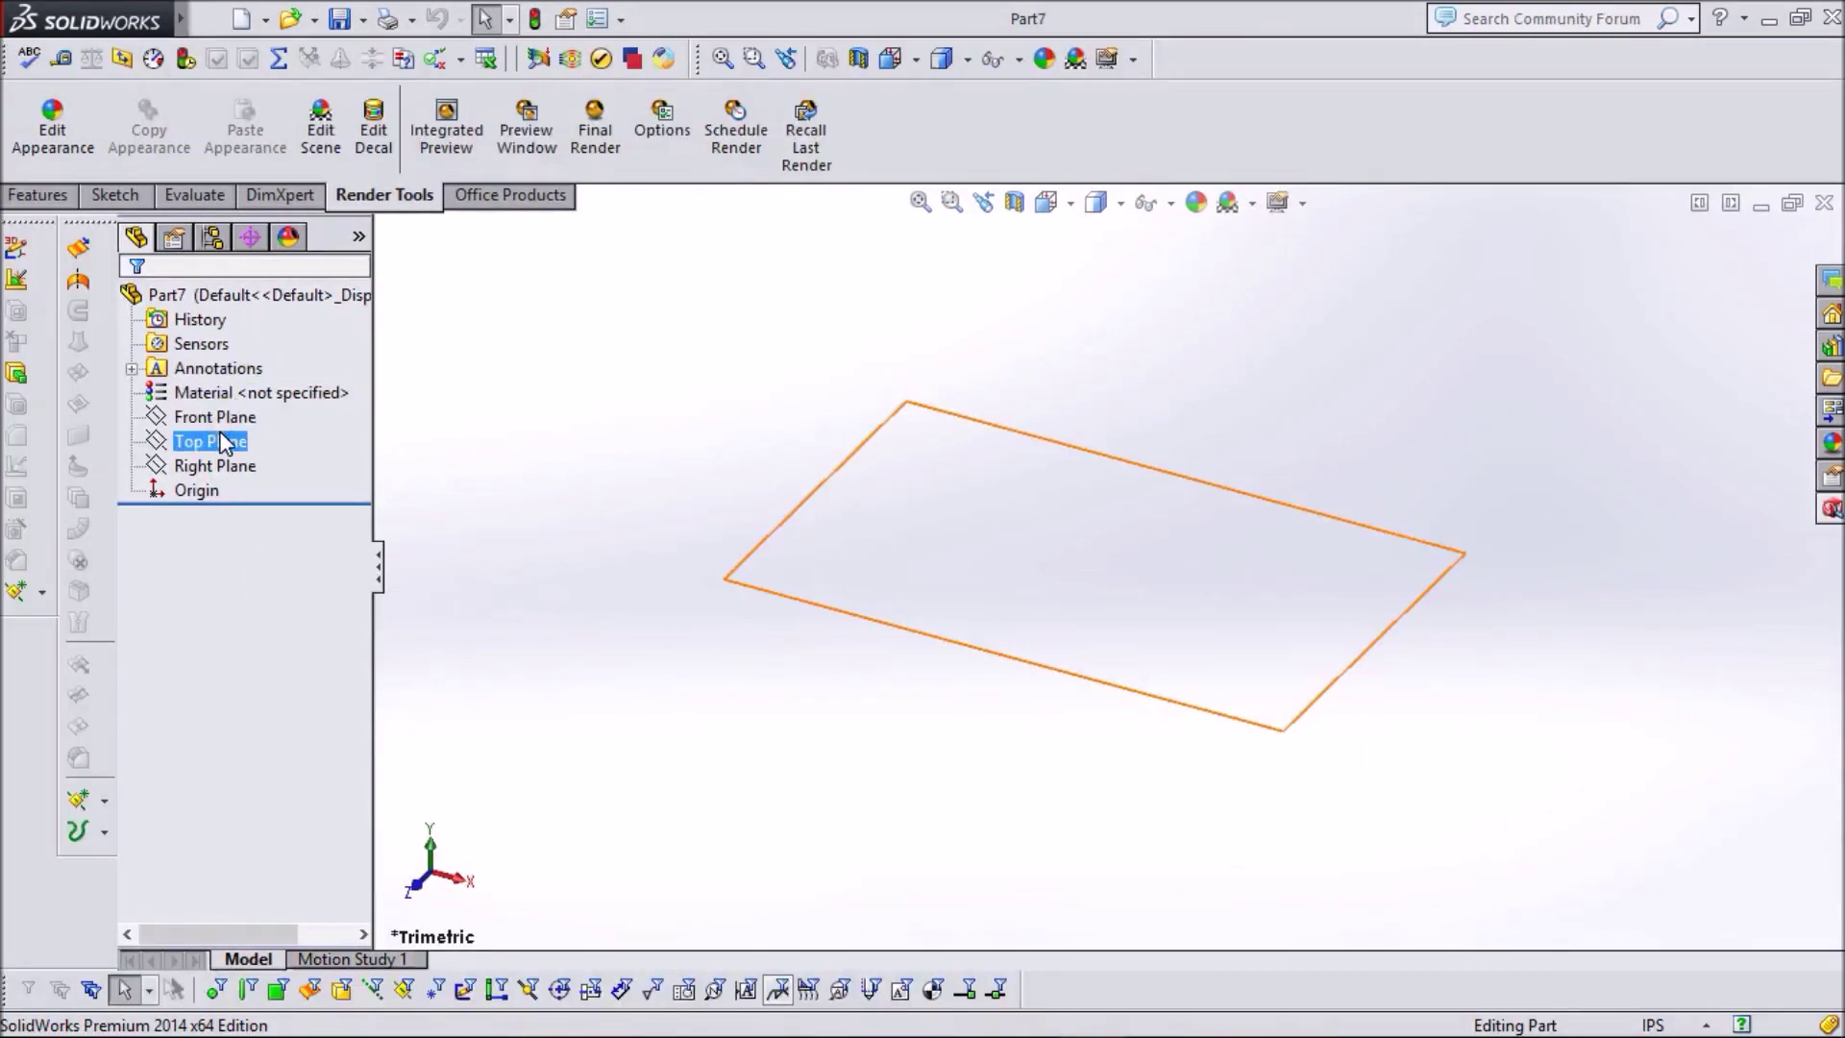
pyautogui.rightClick(221, 441)
pyautogui.click(241, 392)
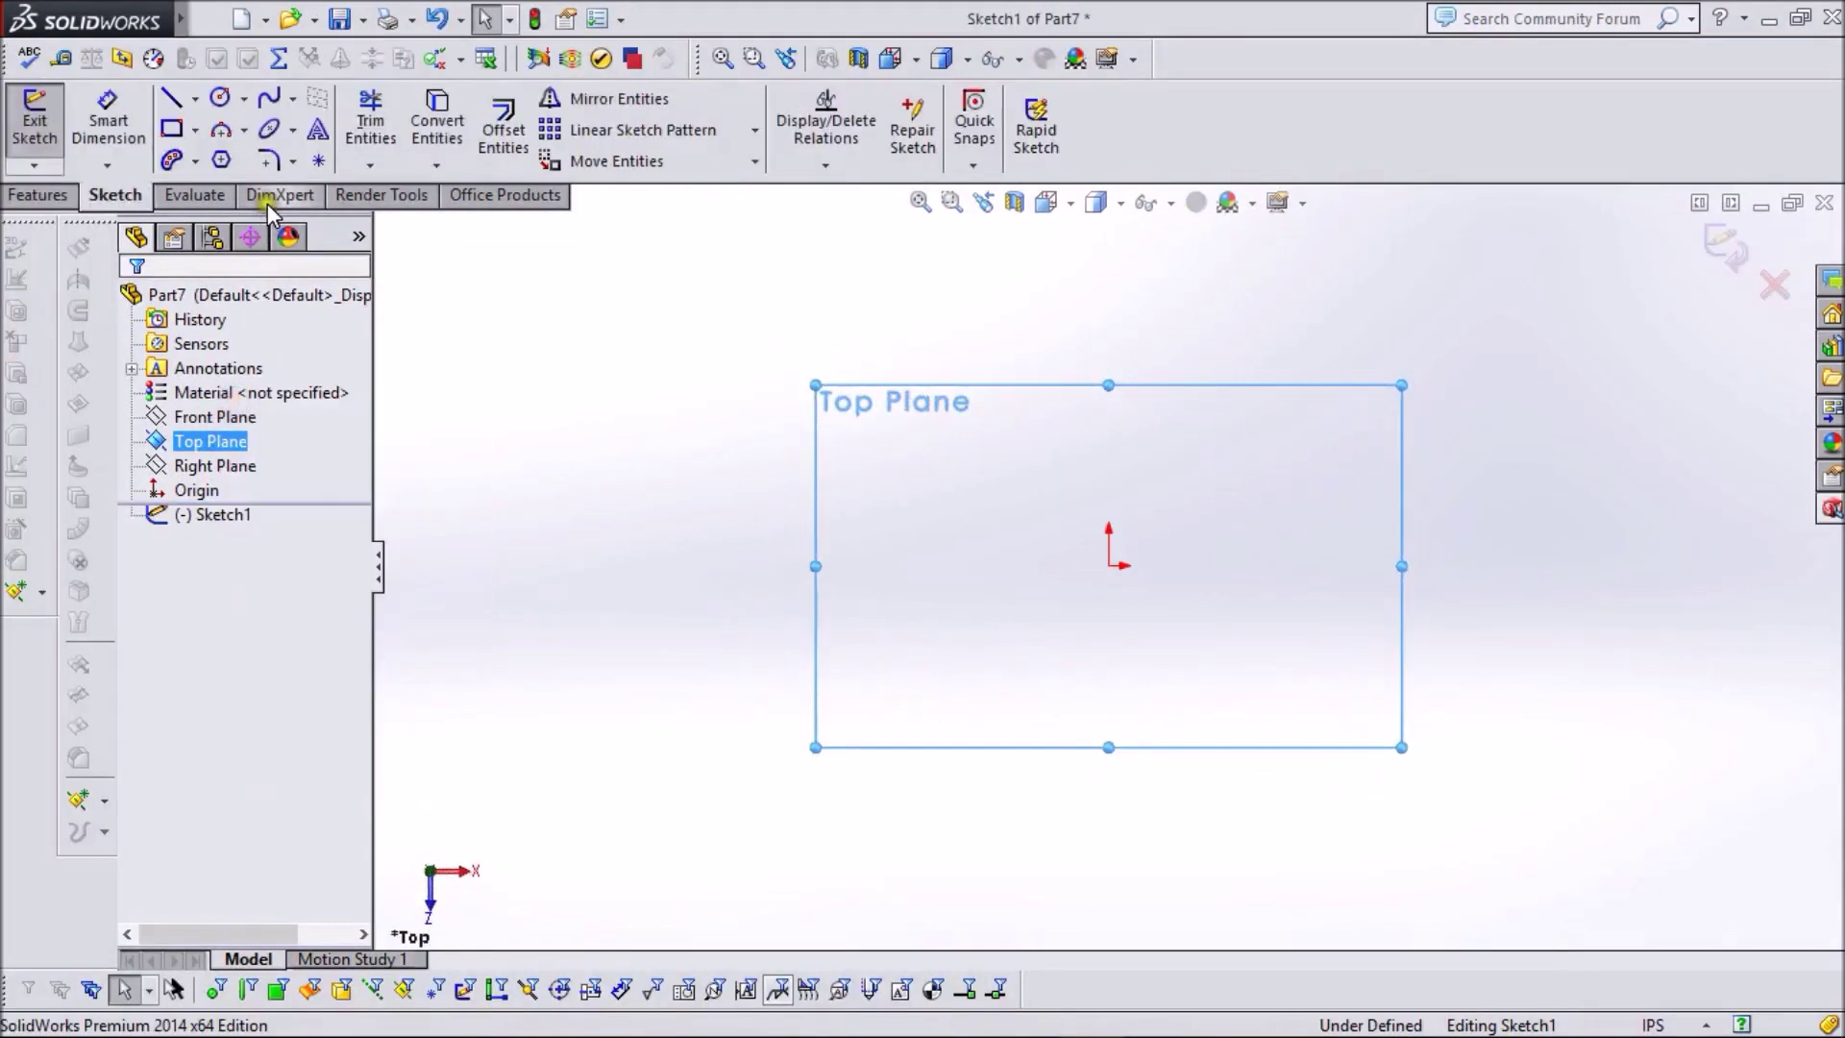
pyautogui.click(171, 129)
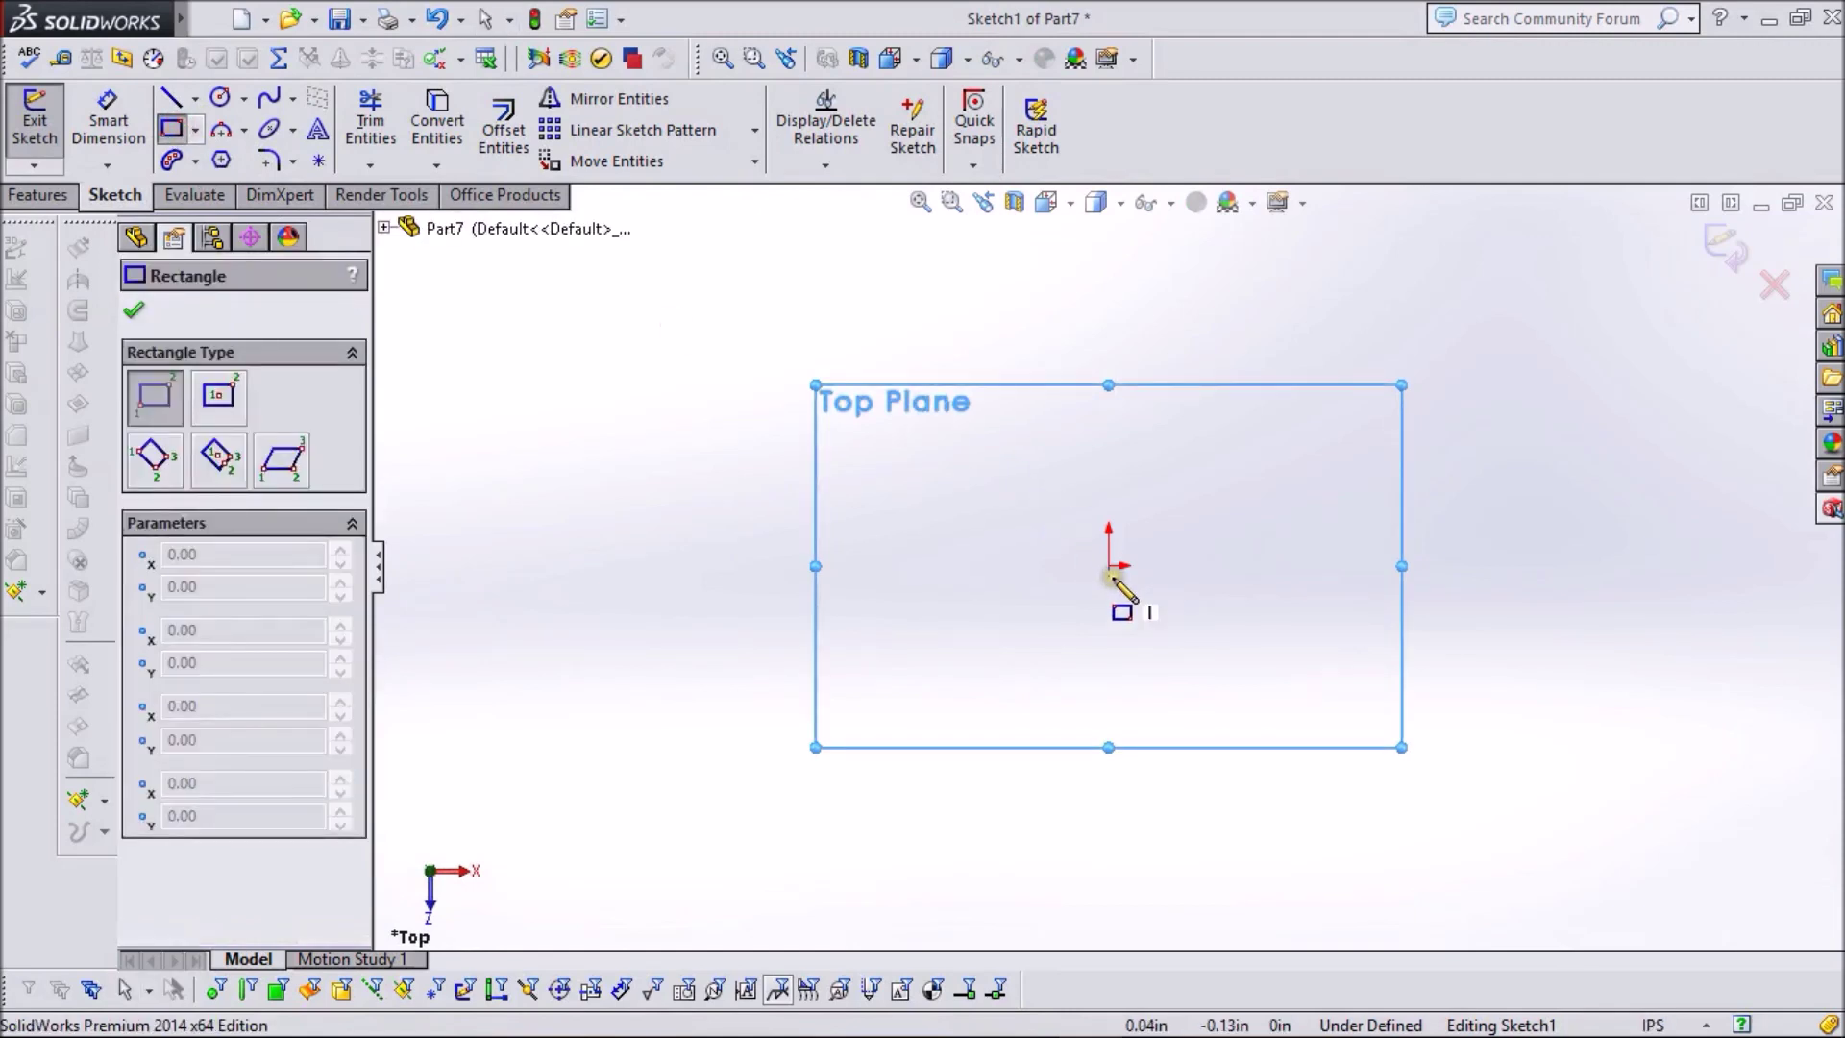
pyautogui.moveTo(1109, 565); pyautogui.dragTo(1317, 380)
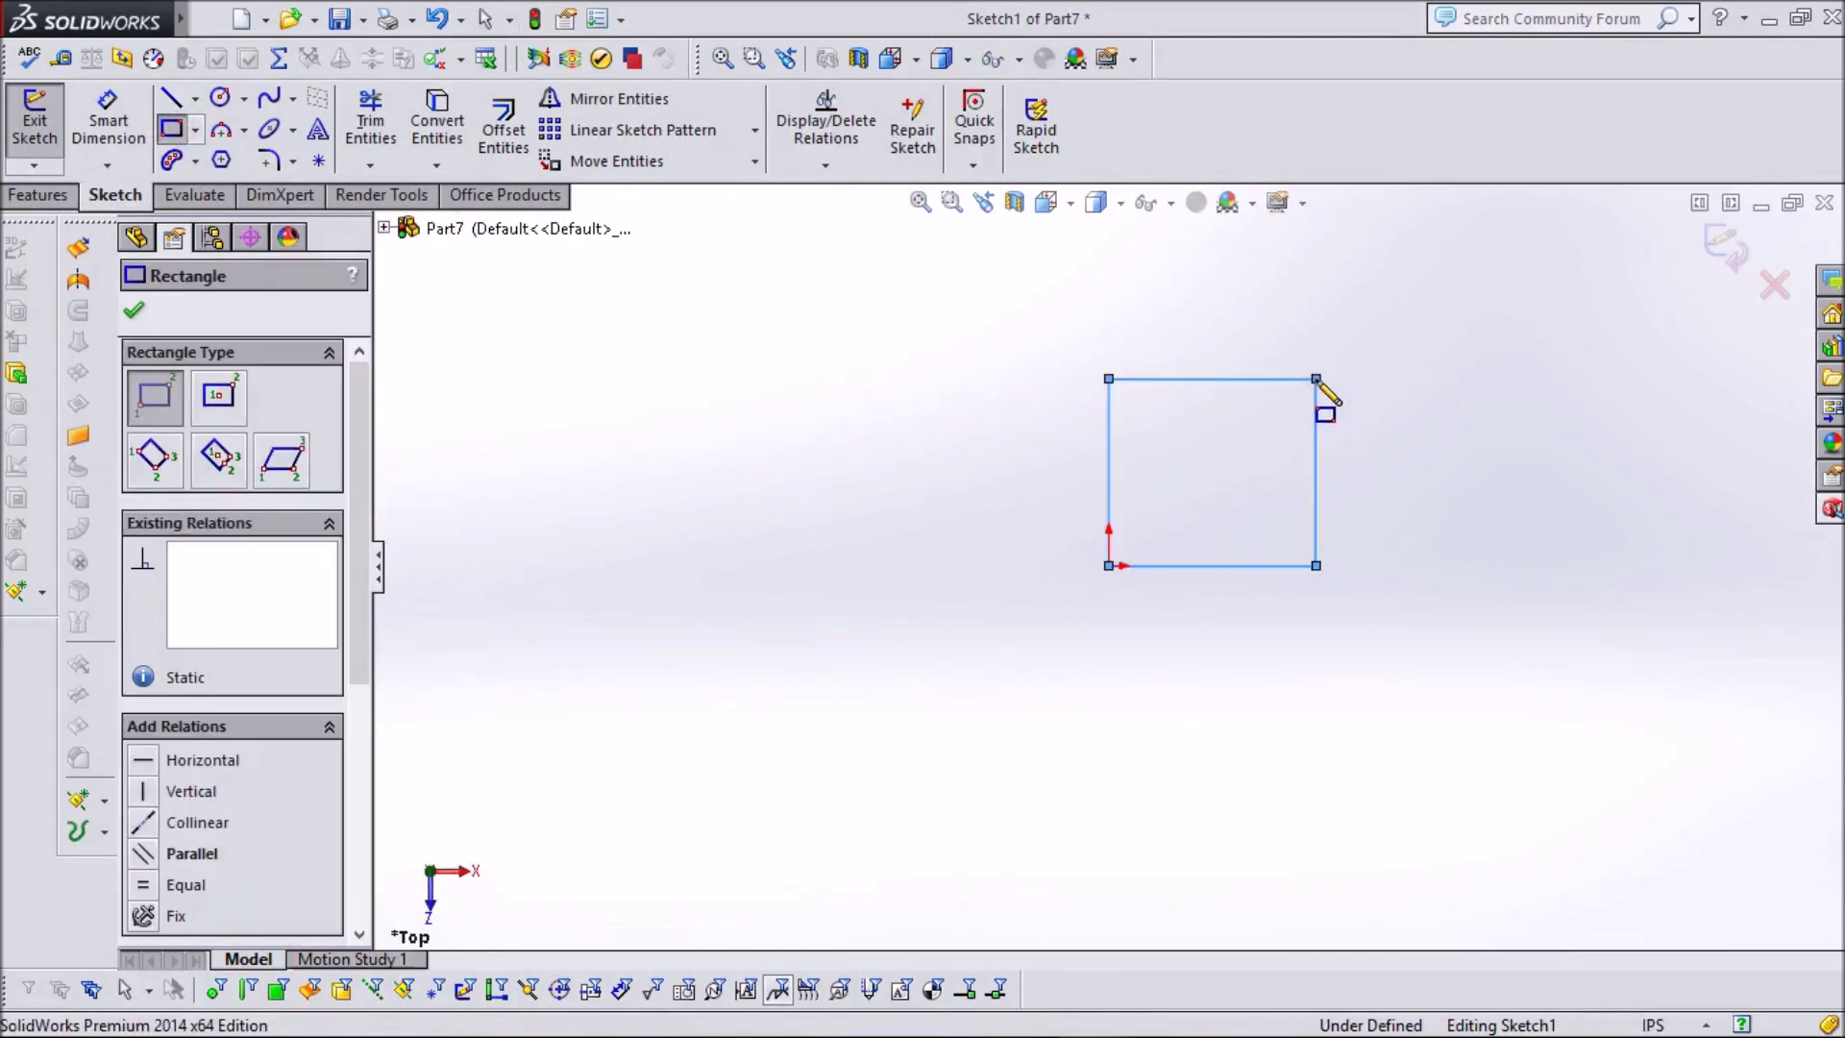
pyautogui.press('Escape')
# - Dimension the rectangle's height and width to 32 in each, fully defining the square
pyautogui.click(94, 108)
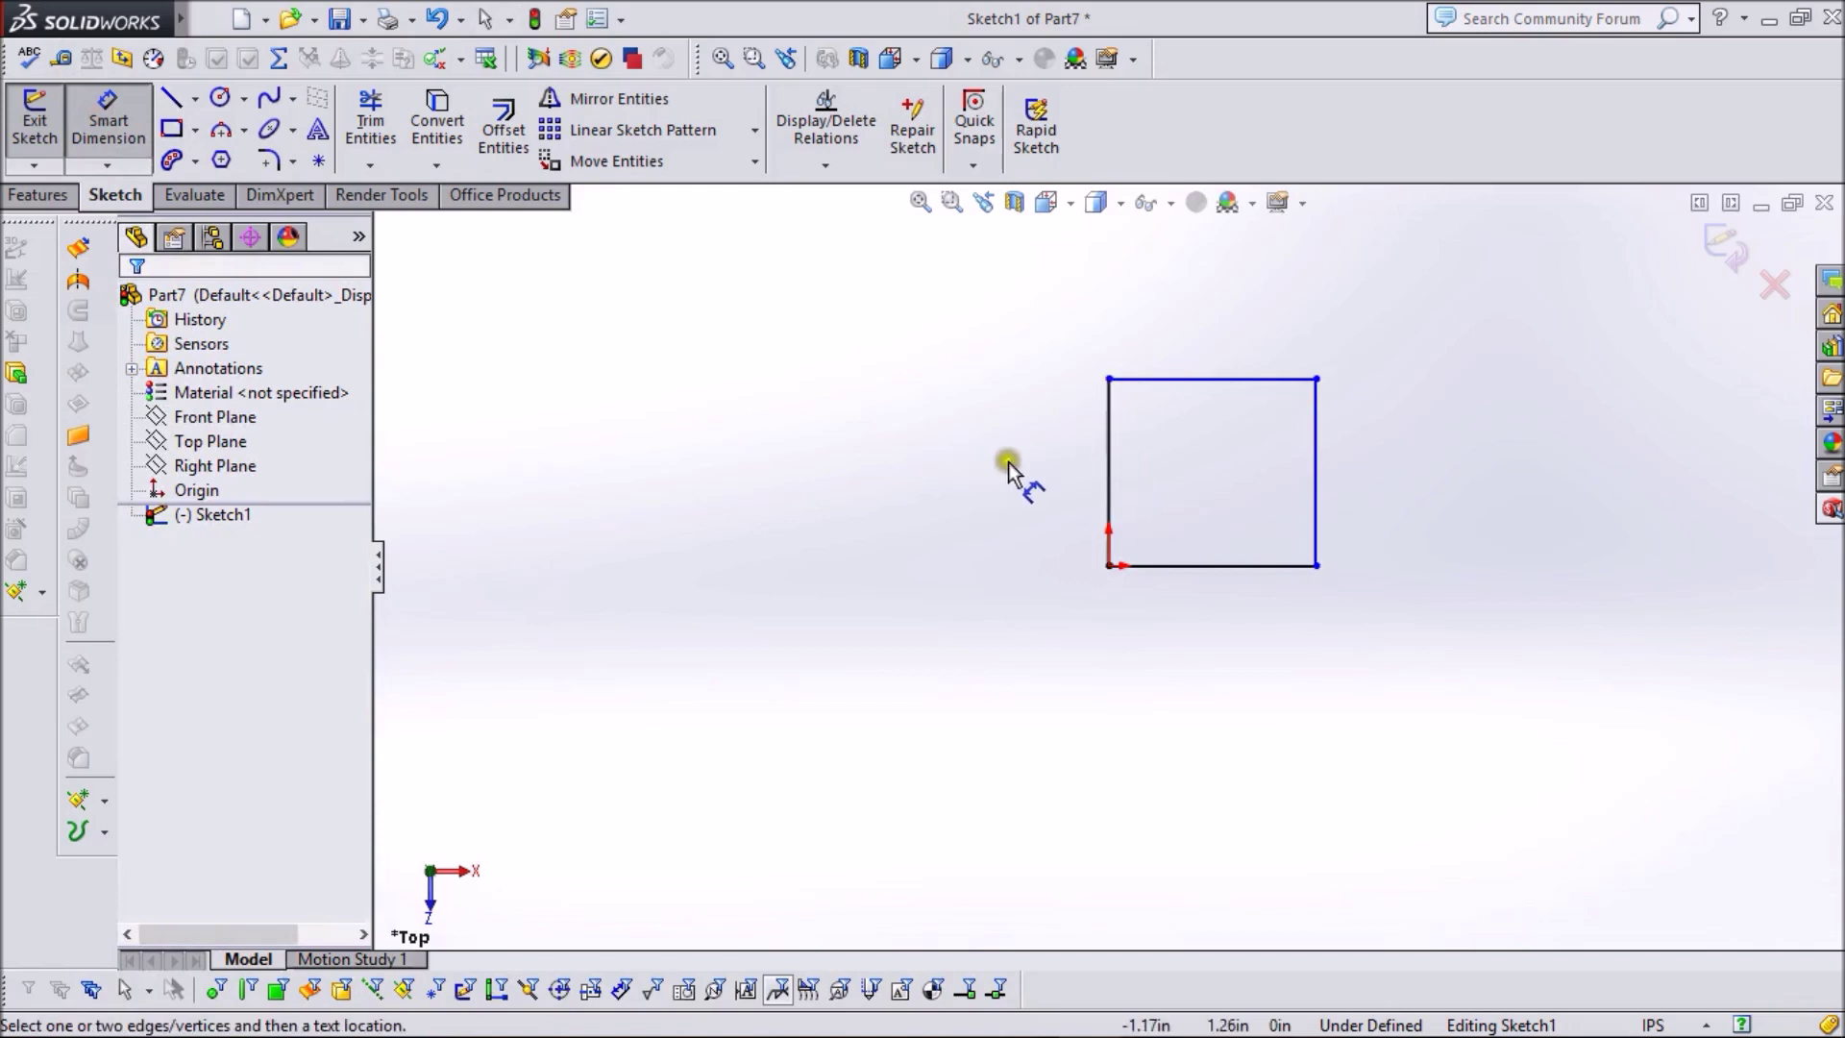
pyautogui.click(1112, 473)
pyautogui.click(842, 450)
pyautogui.write('32')
pyautogui.press('Return')
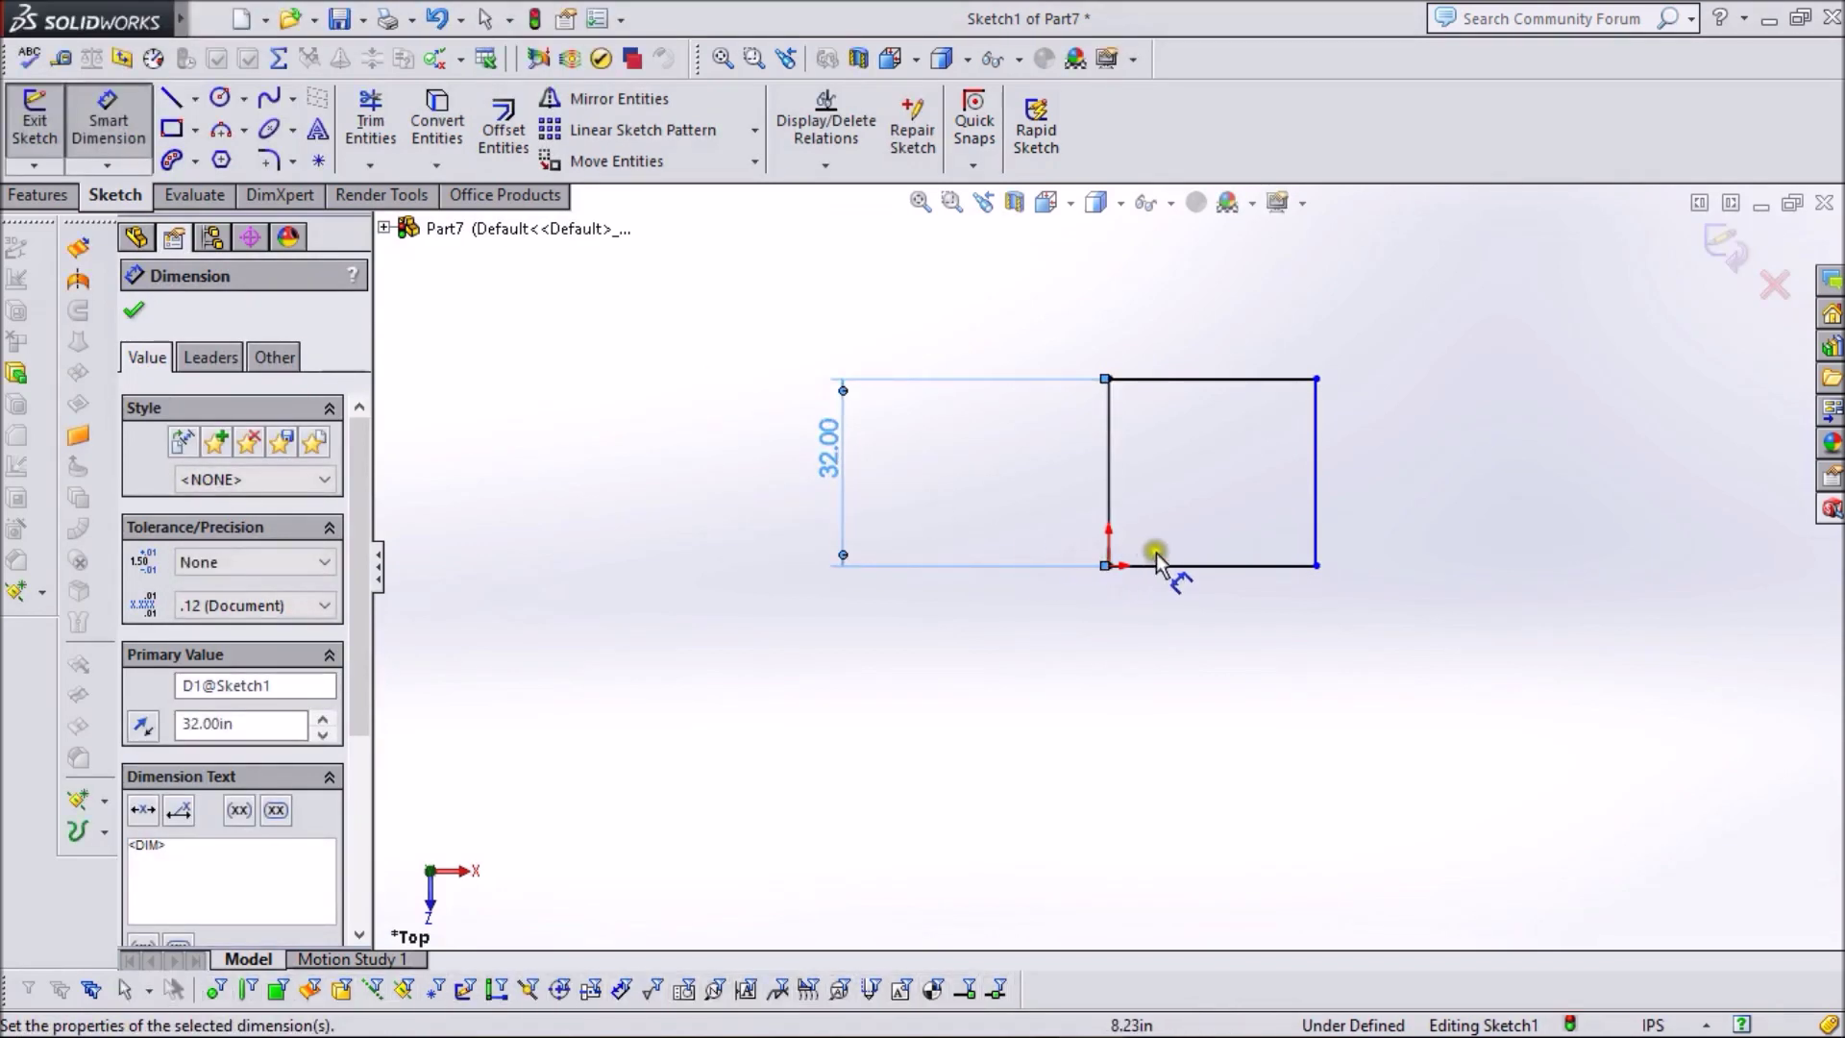
pyautogui.click(1177, 567)
pyautogui.click(1195, 716)
pyautogui.write('3')
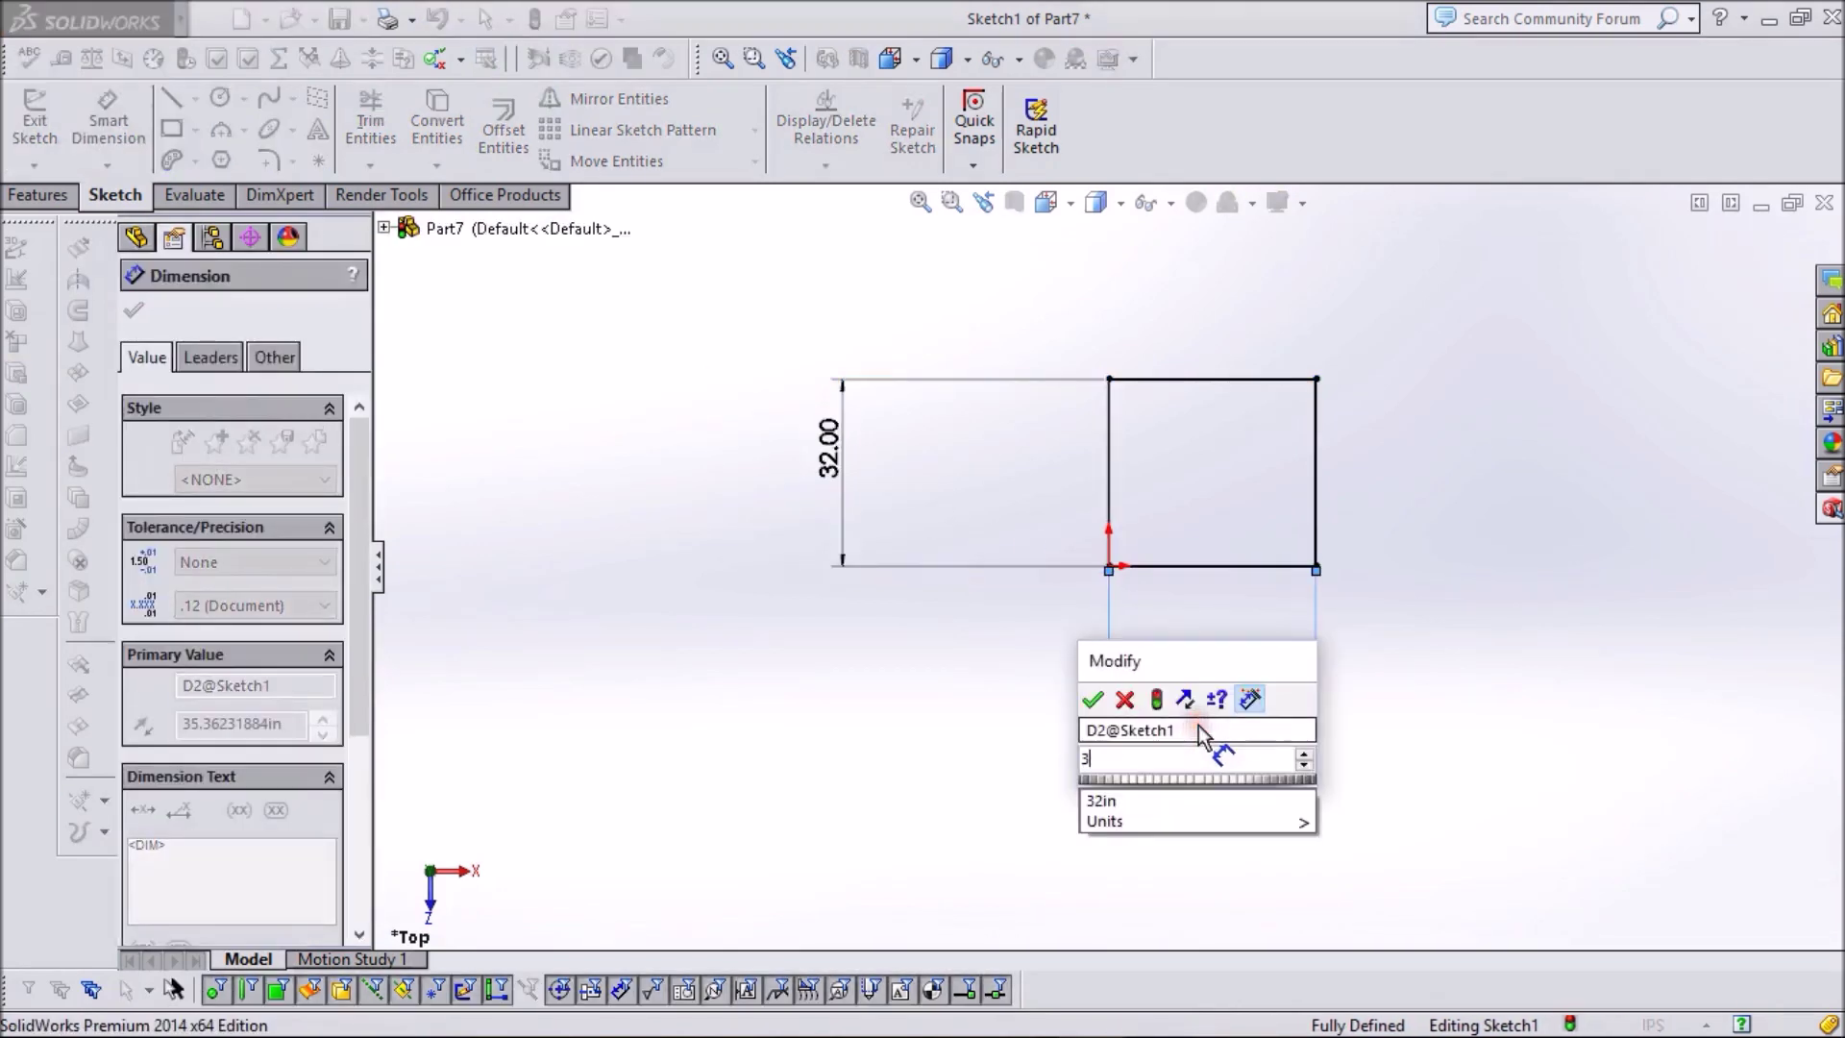
pyautogui.write('2')
pyautogui.press('Return')
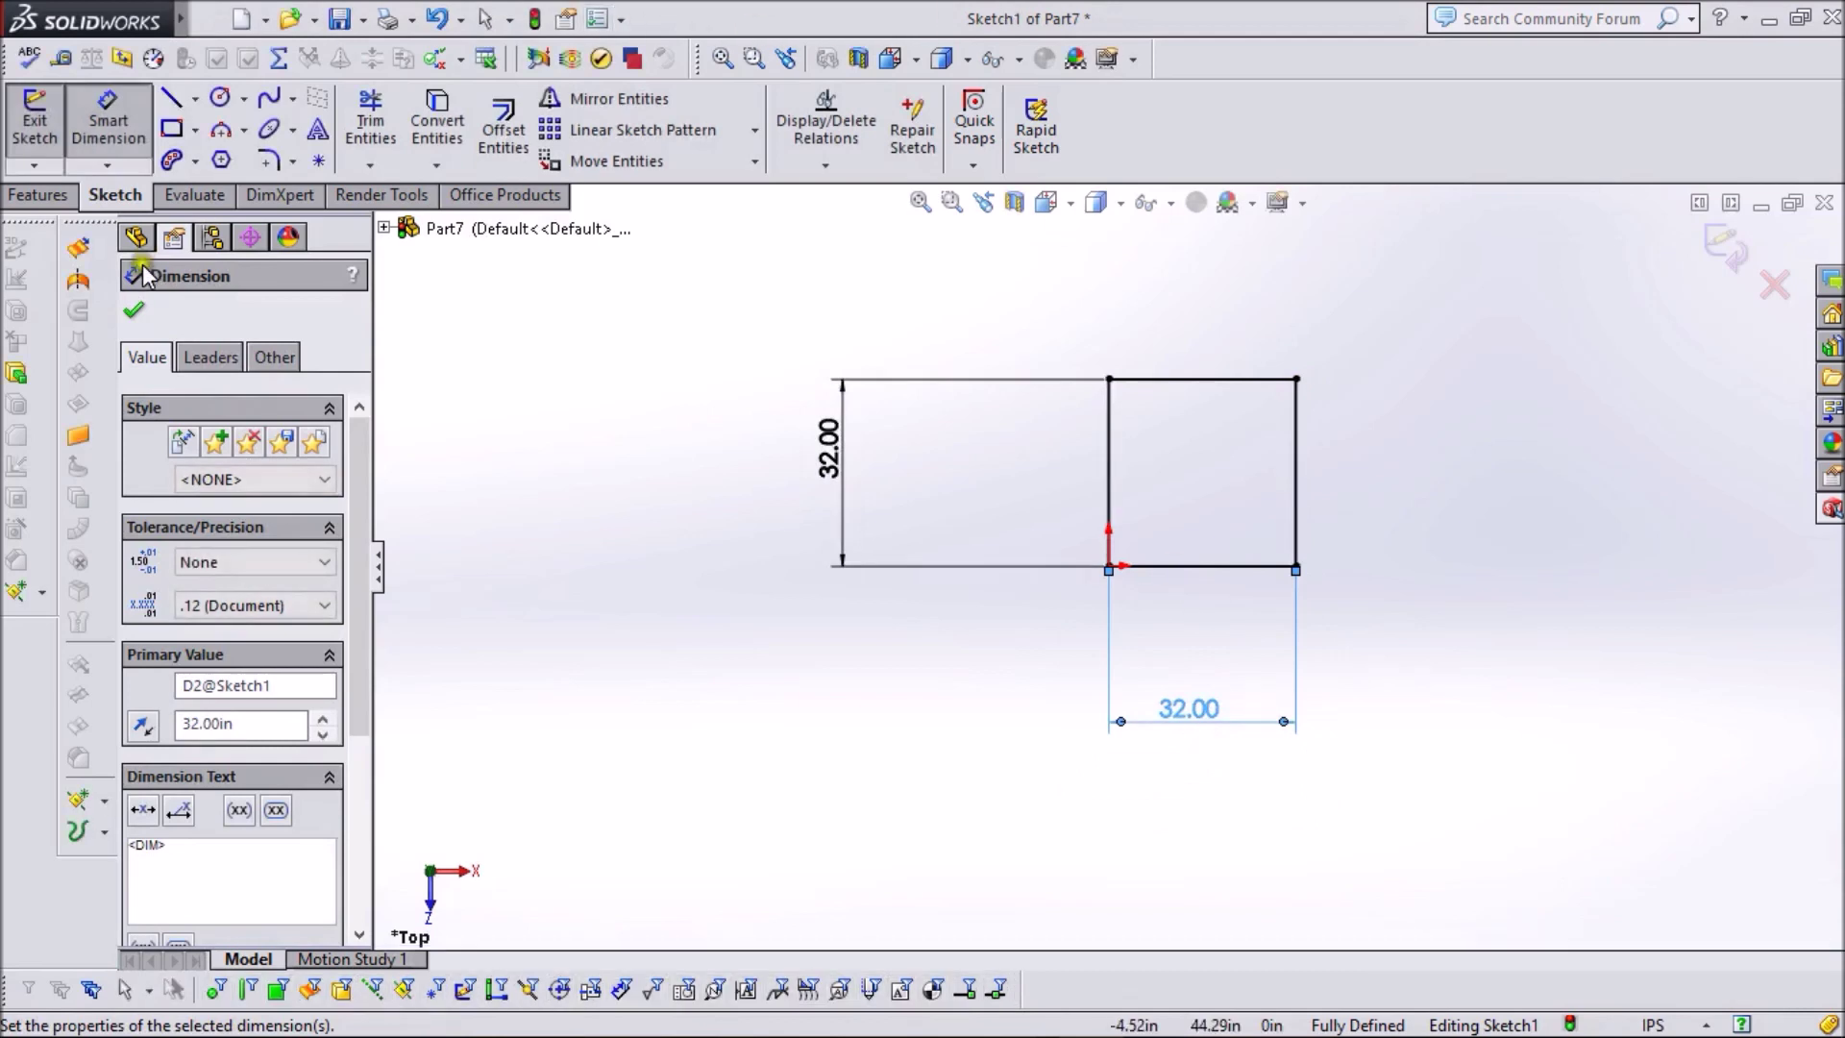
pyautogui.click(133, 310)
# - Extrude the square sketch 1 in as a blind boss and view the plate from above
pyautogui.click(46, 197)
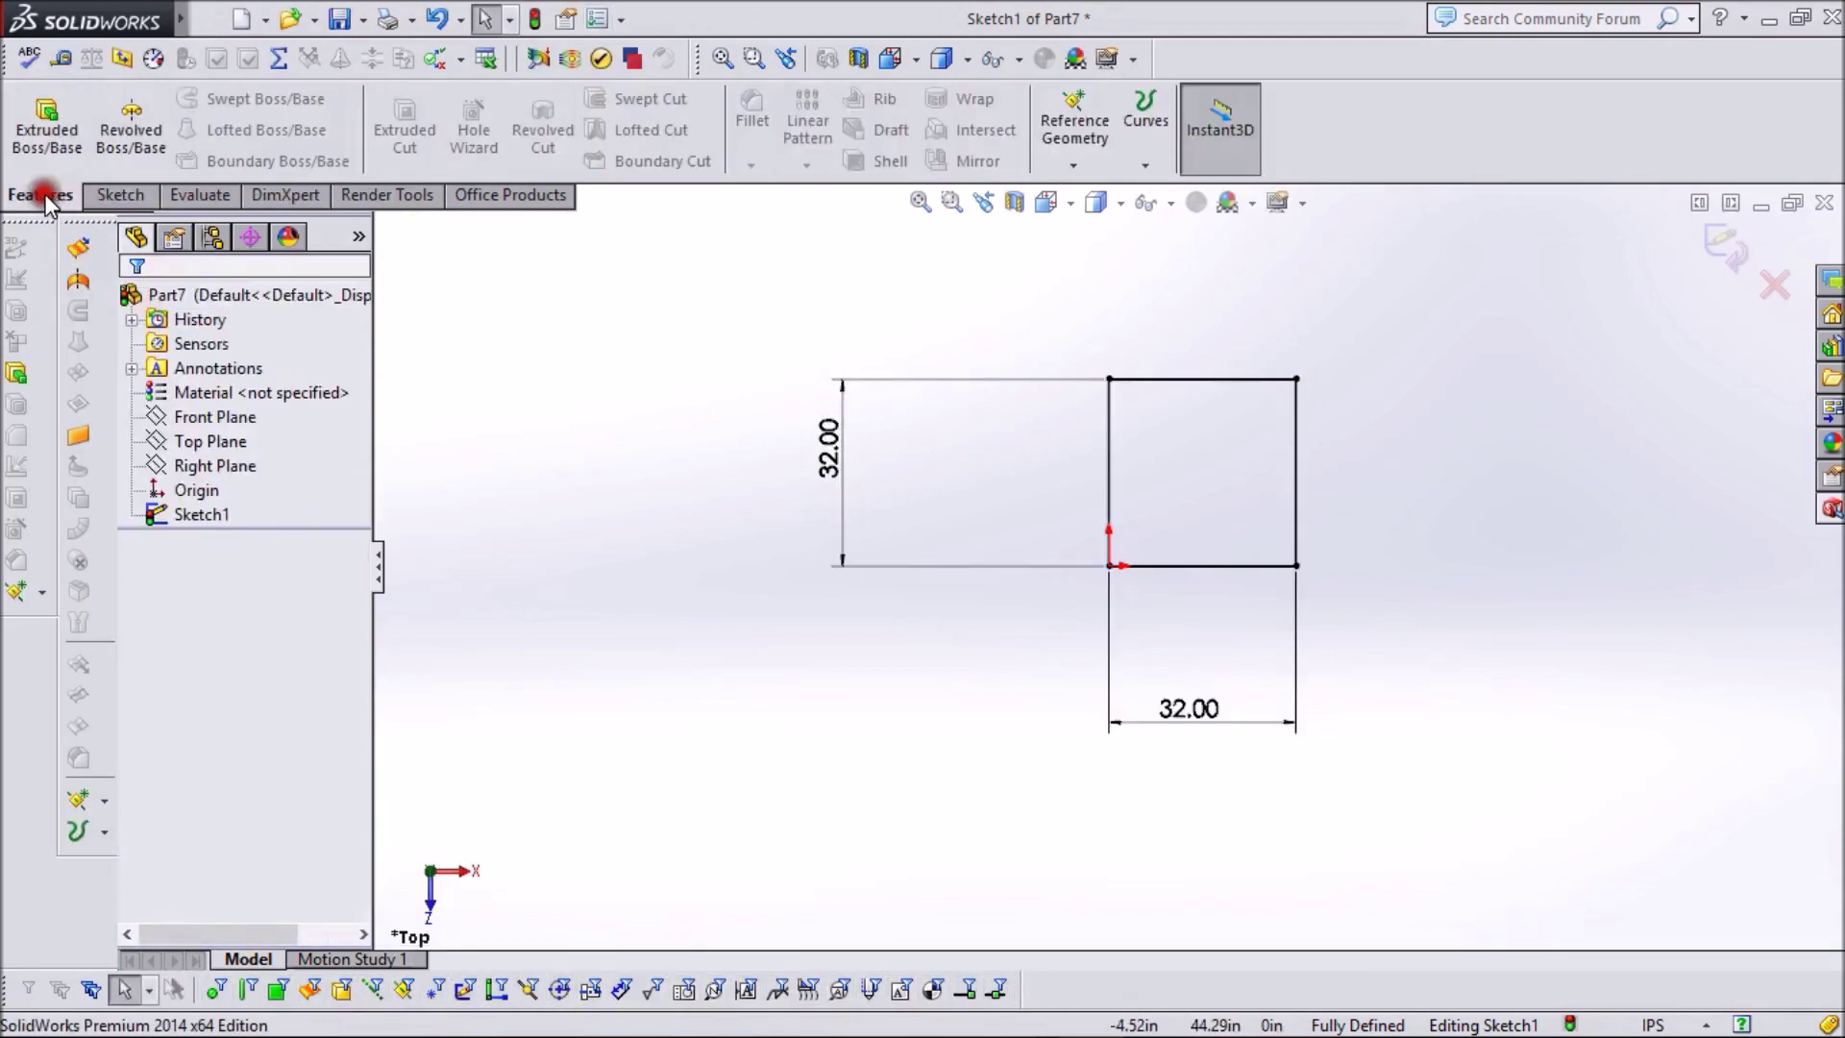
pyautogui.click(49, 129)
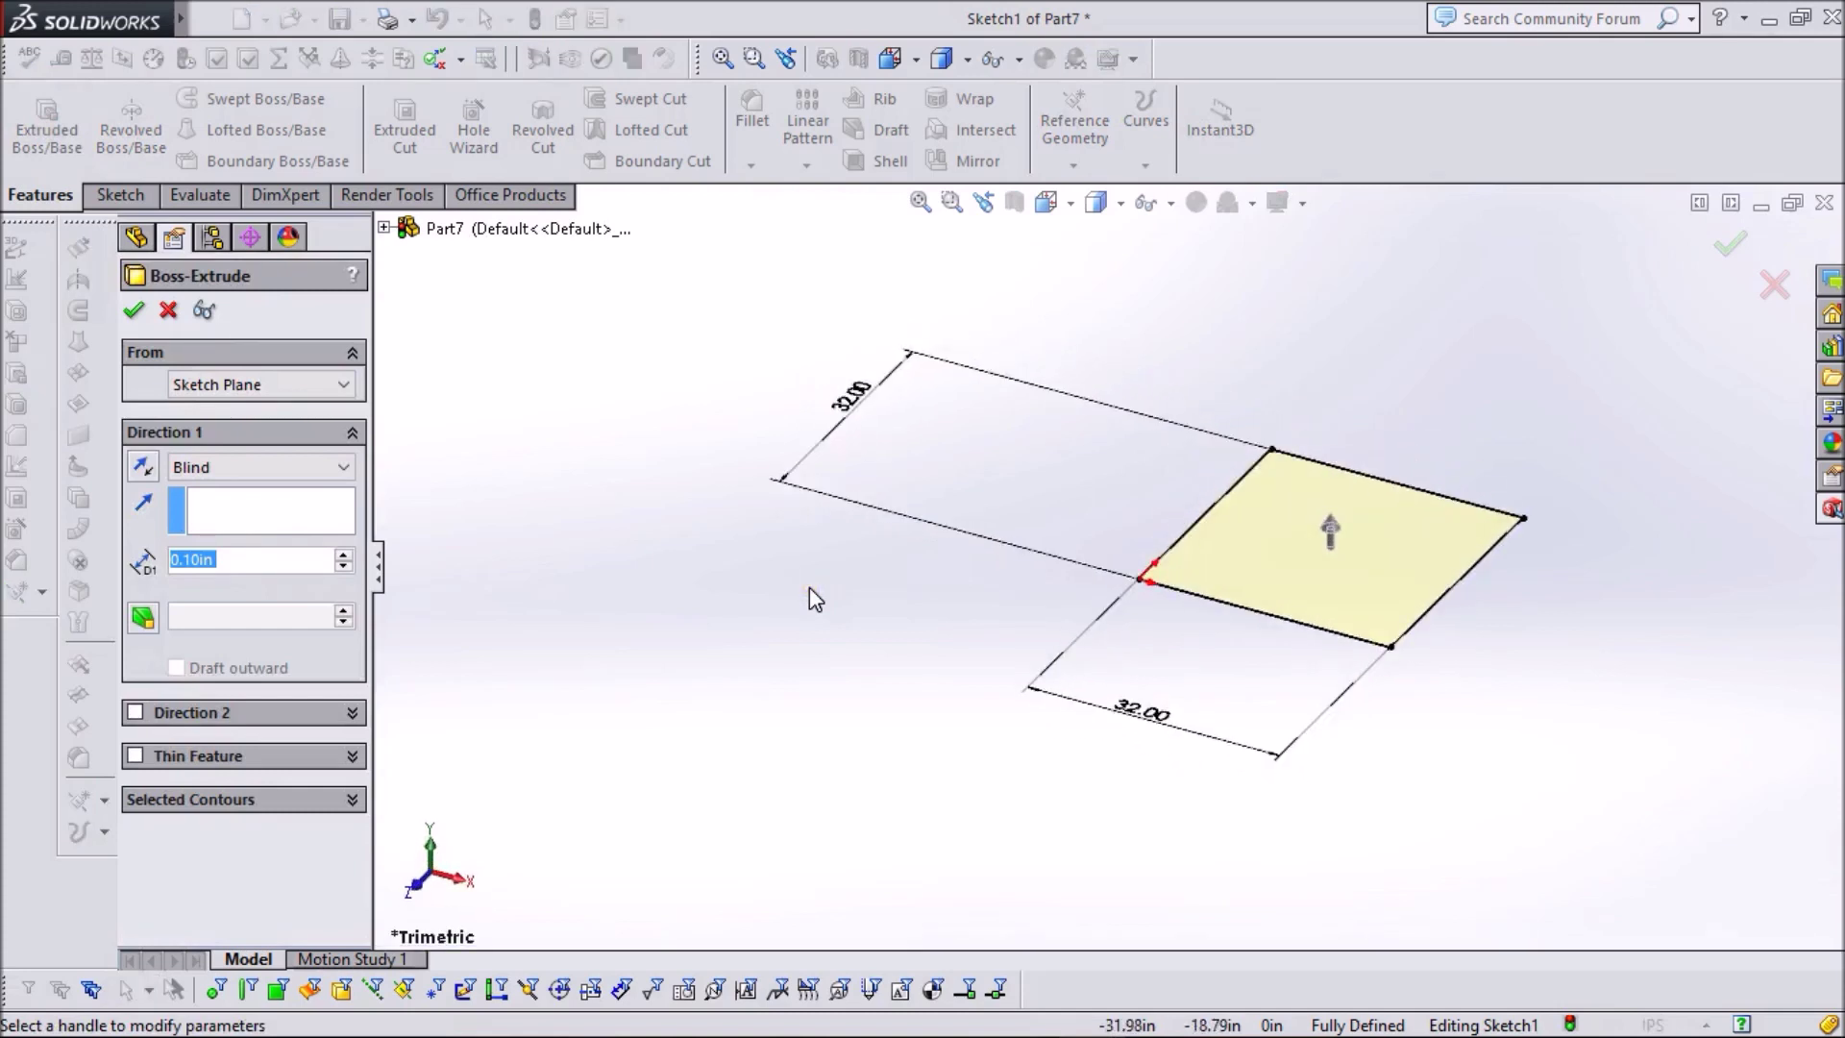
pyautogui.write('1')
pyautogui.press('Return')
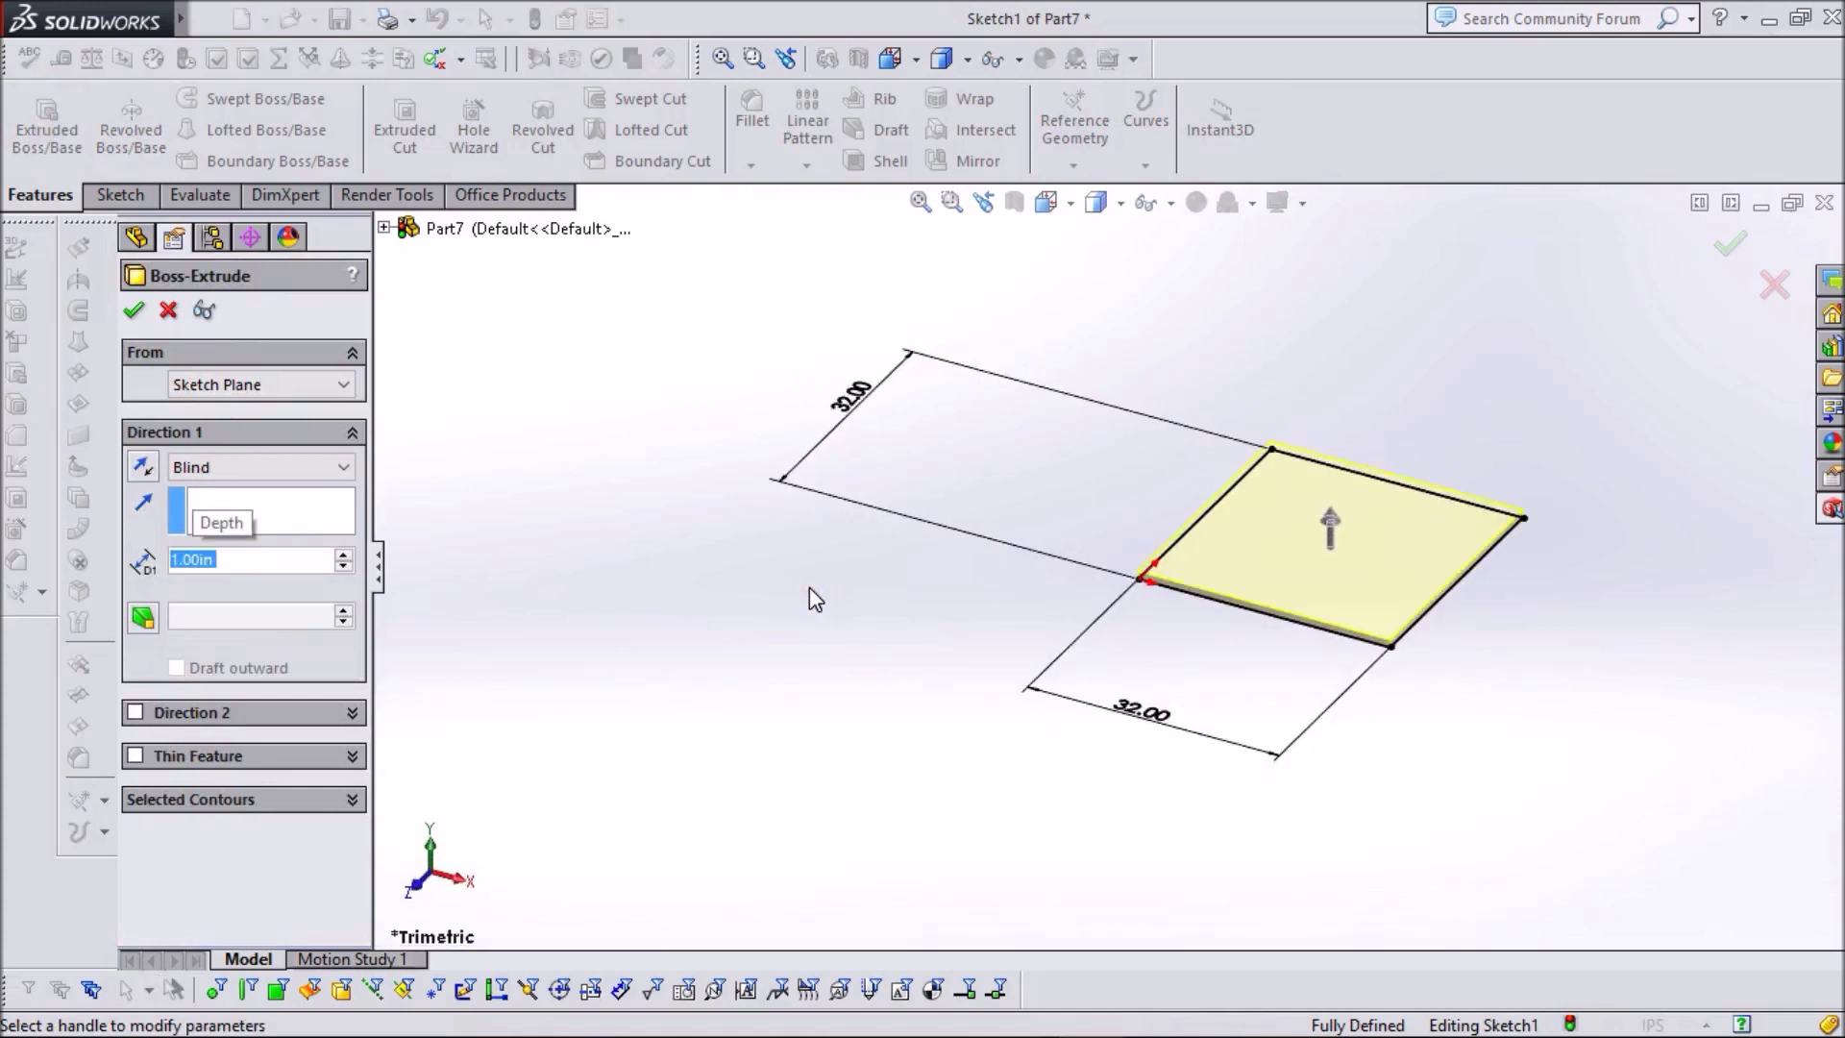
pyautogui.click(134, 311)
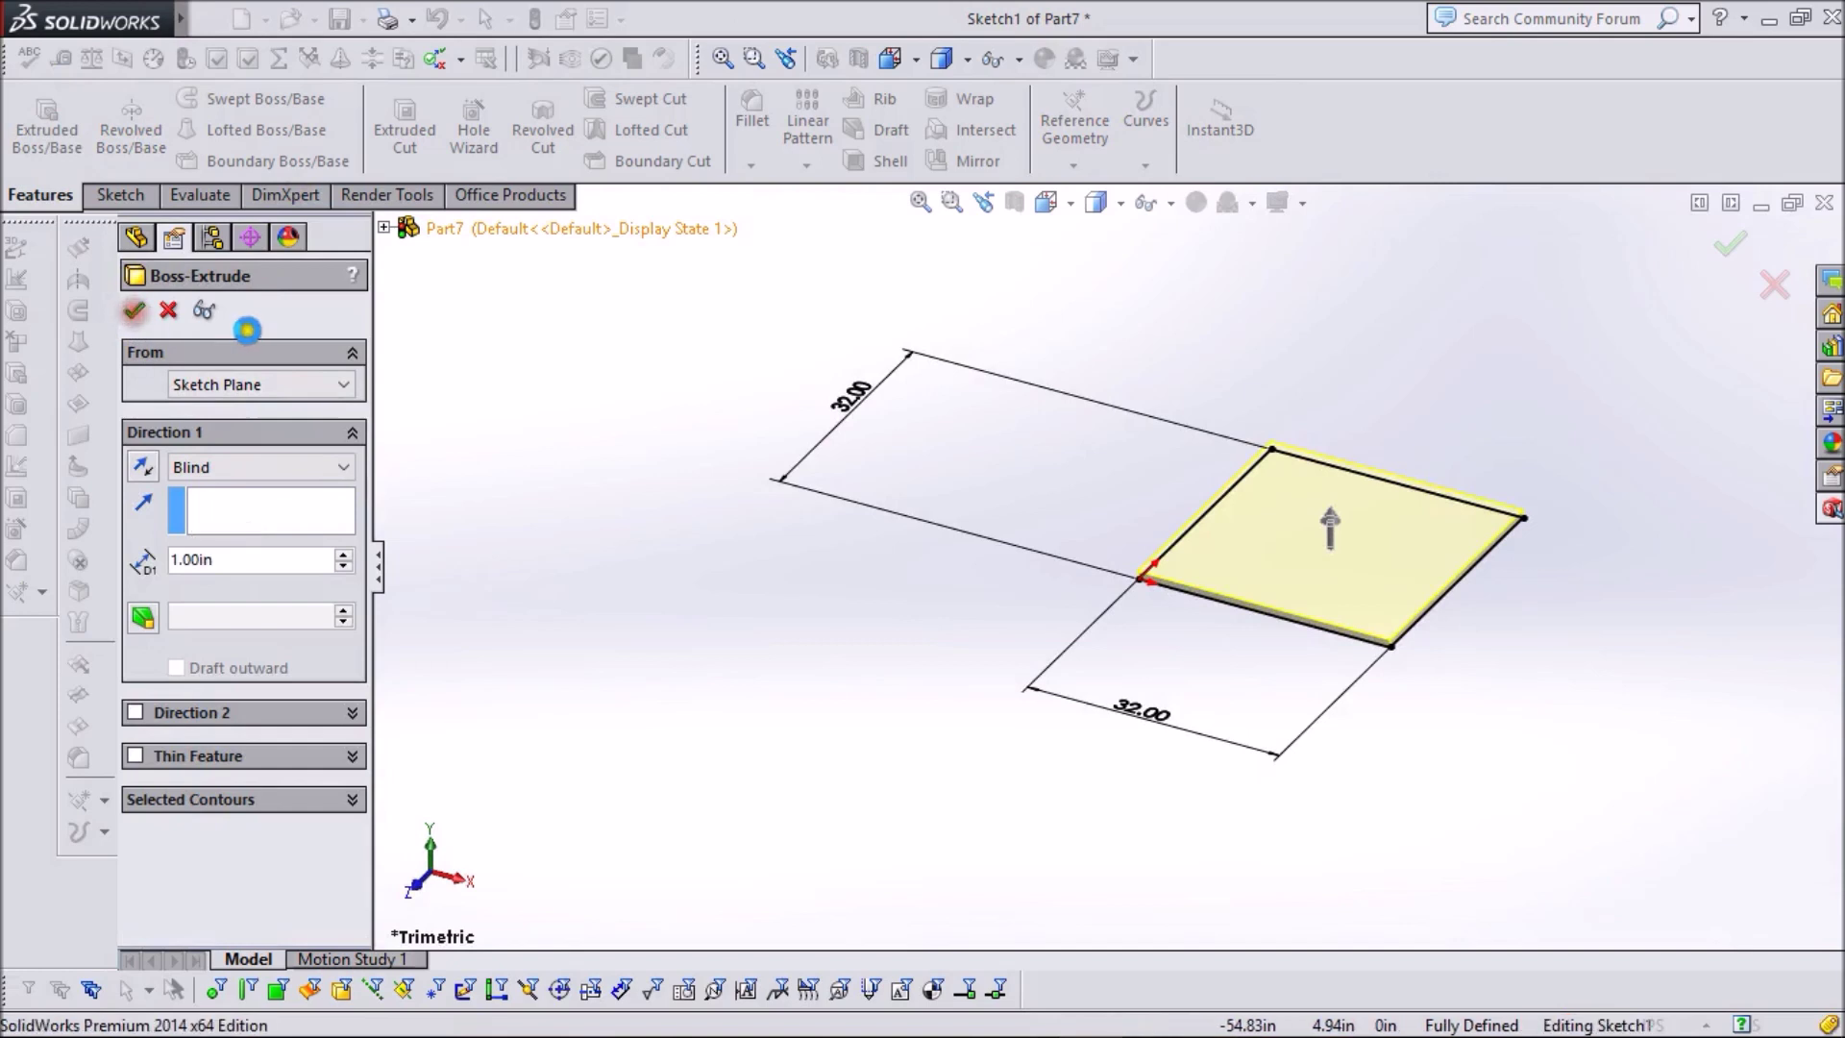
pyautogui.moveTo(1424, 574); pyautogui.dragTo(1330, 609, button='middle')
# - Apply the checker texture appearance to only the plate's top face
pyautogui.rightClick(1314, 492)
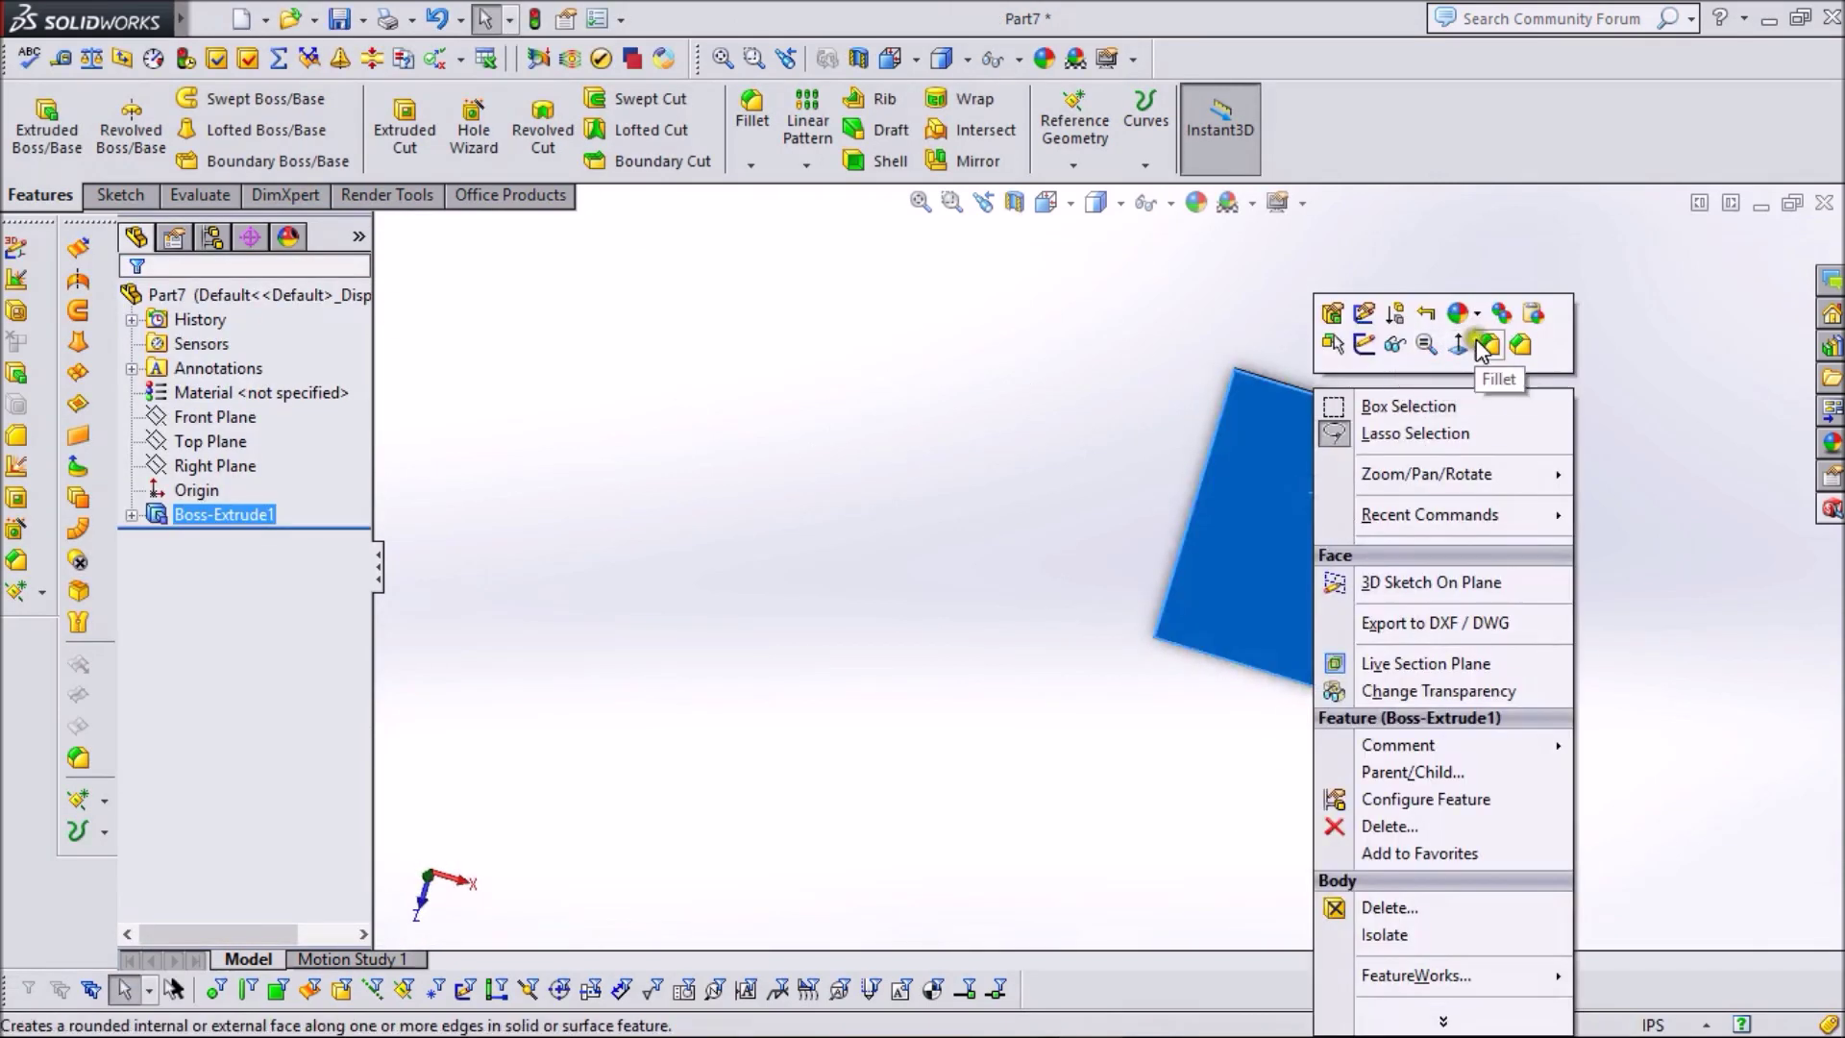
pyautogui.click(1463, 313)
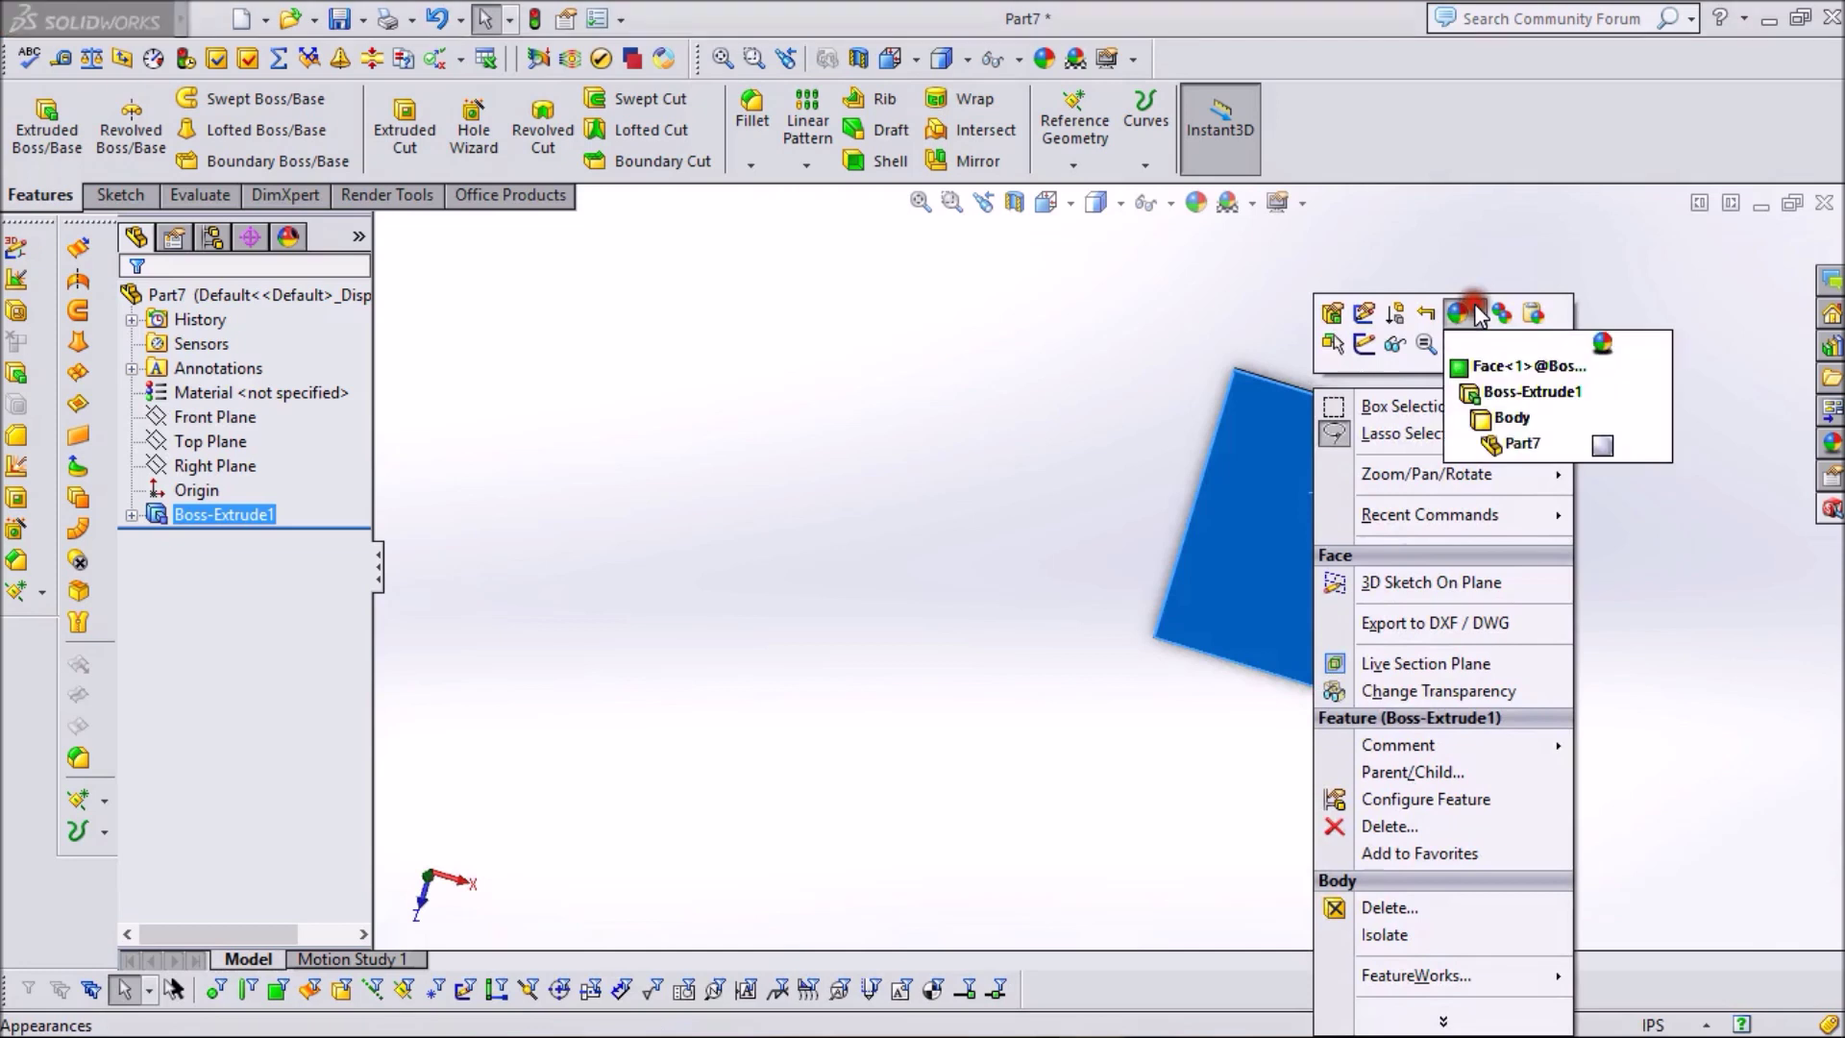
pyautogui.click(1492, 367)
pyautogui.scroll(-1, 1837, 708)
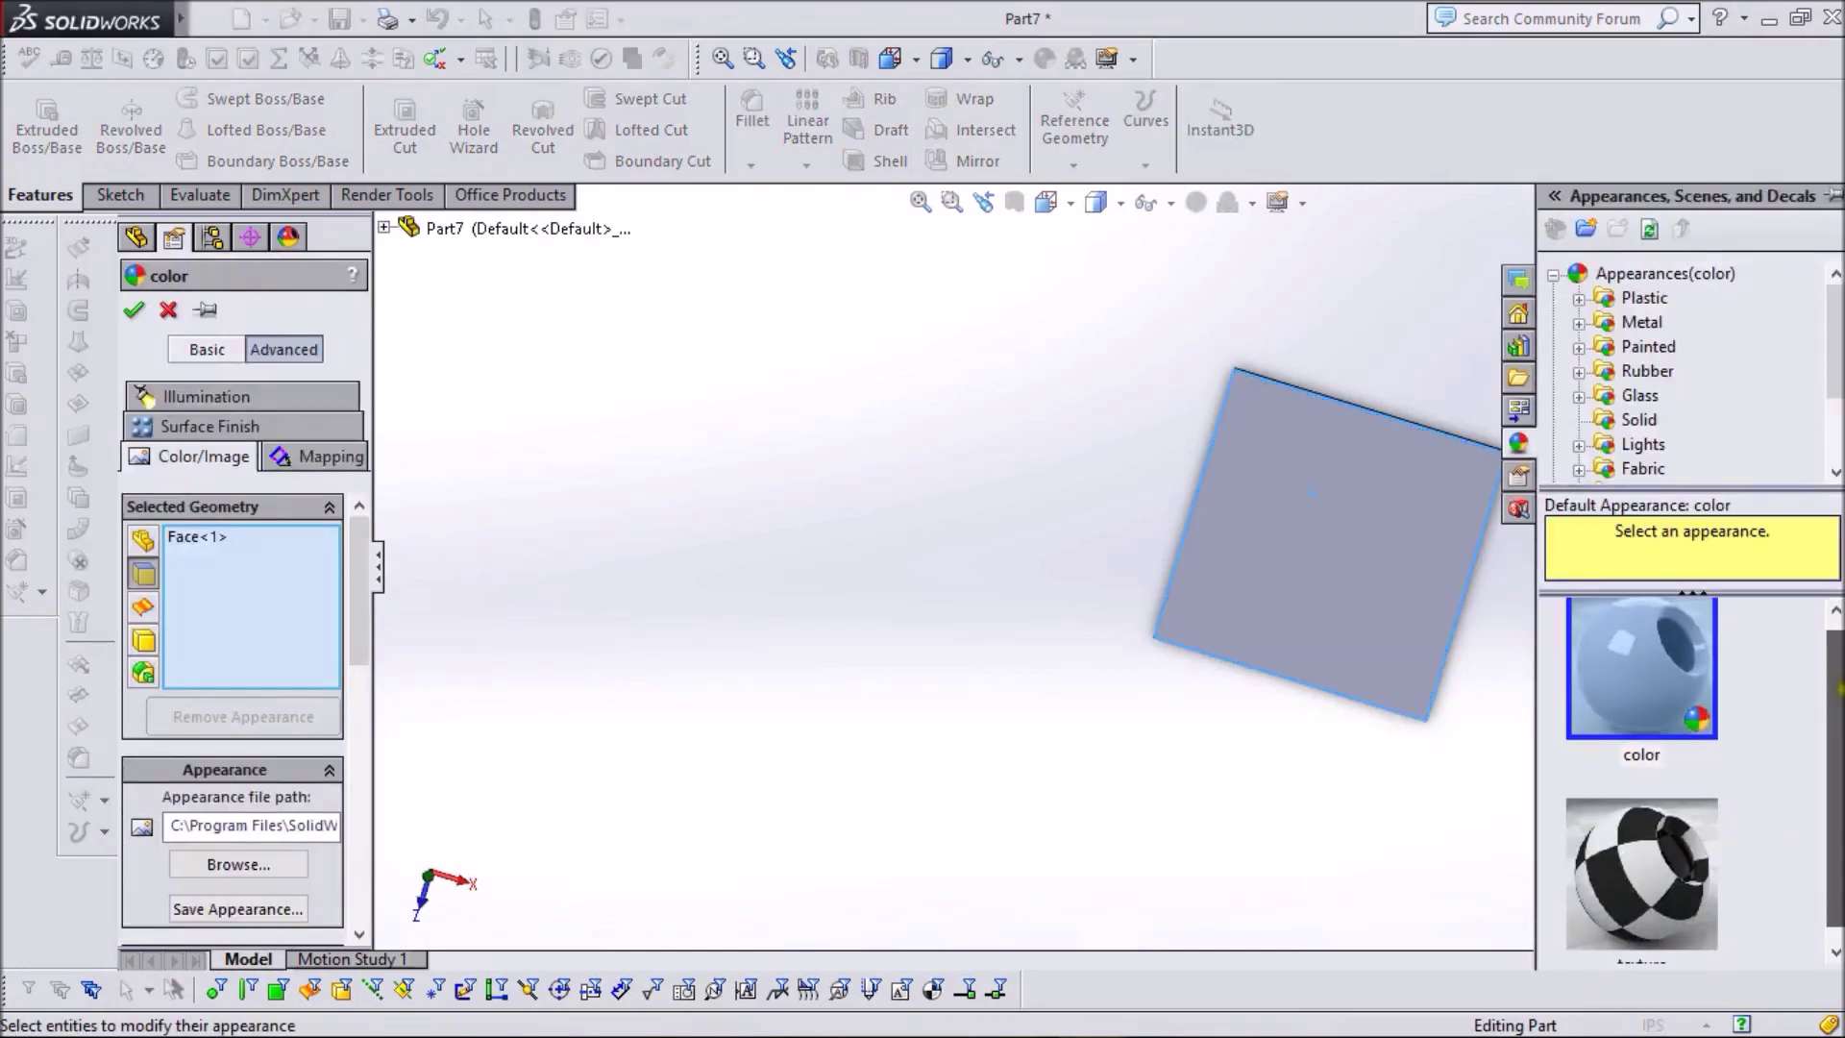
pyautogui.moveTo(1709, 910)
pyautogui.click(1641, 881)
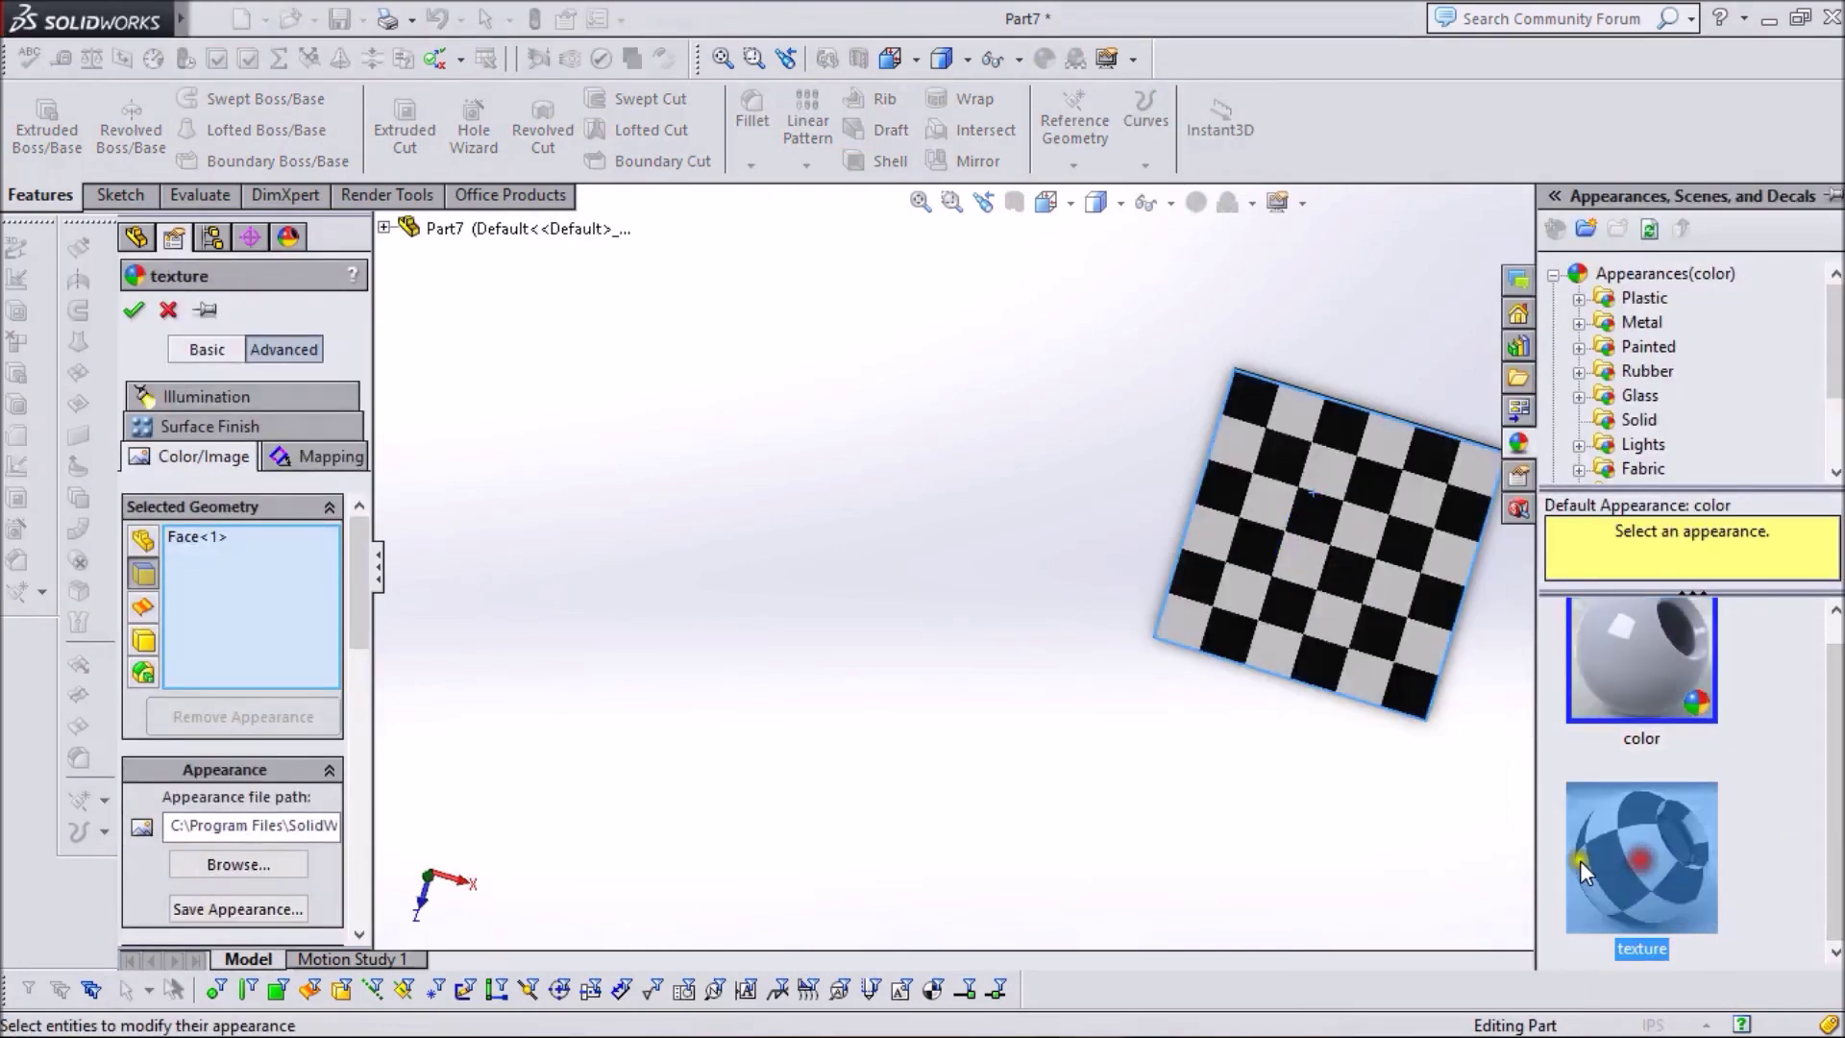
pyautogui.click(347, 462)
# - Set the checker texture's mapping size to 8 in and accept it
pyautogui.moveTo(365, 540); pyautogui.dragTo(400, 717)
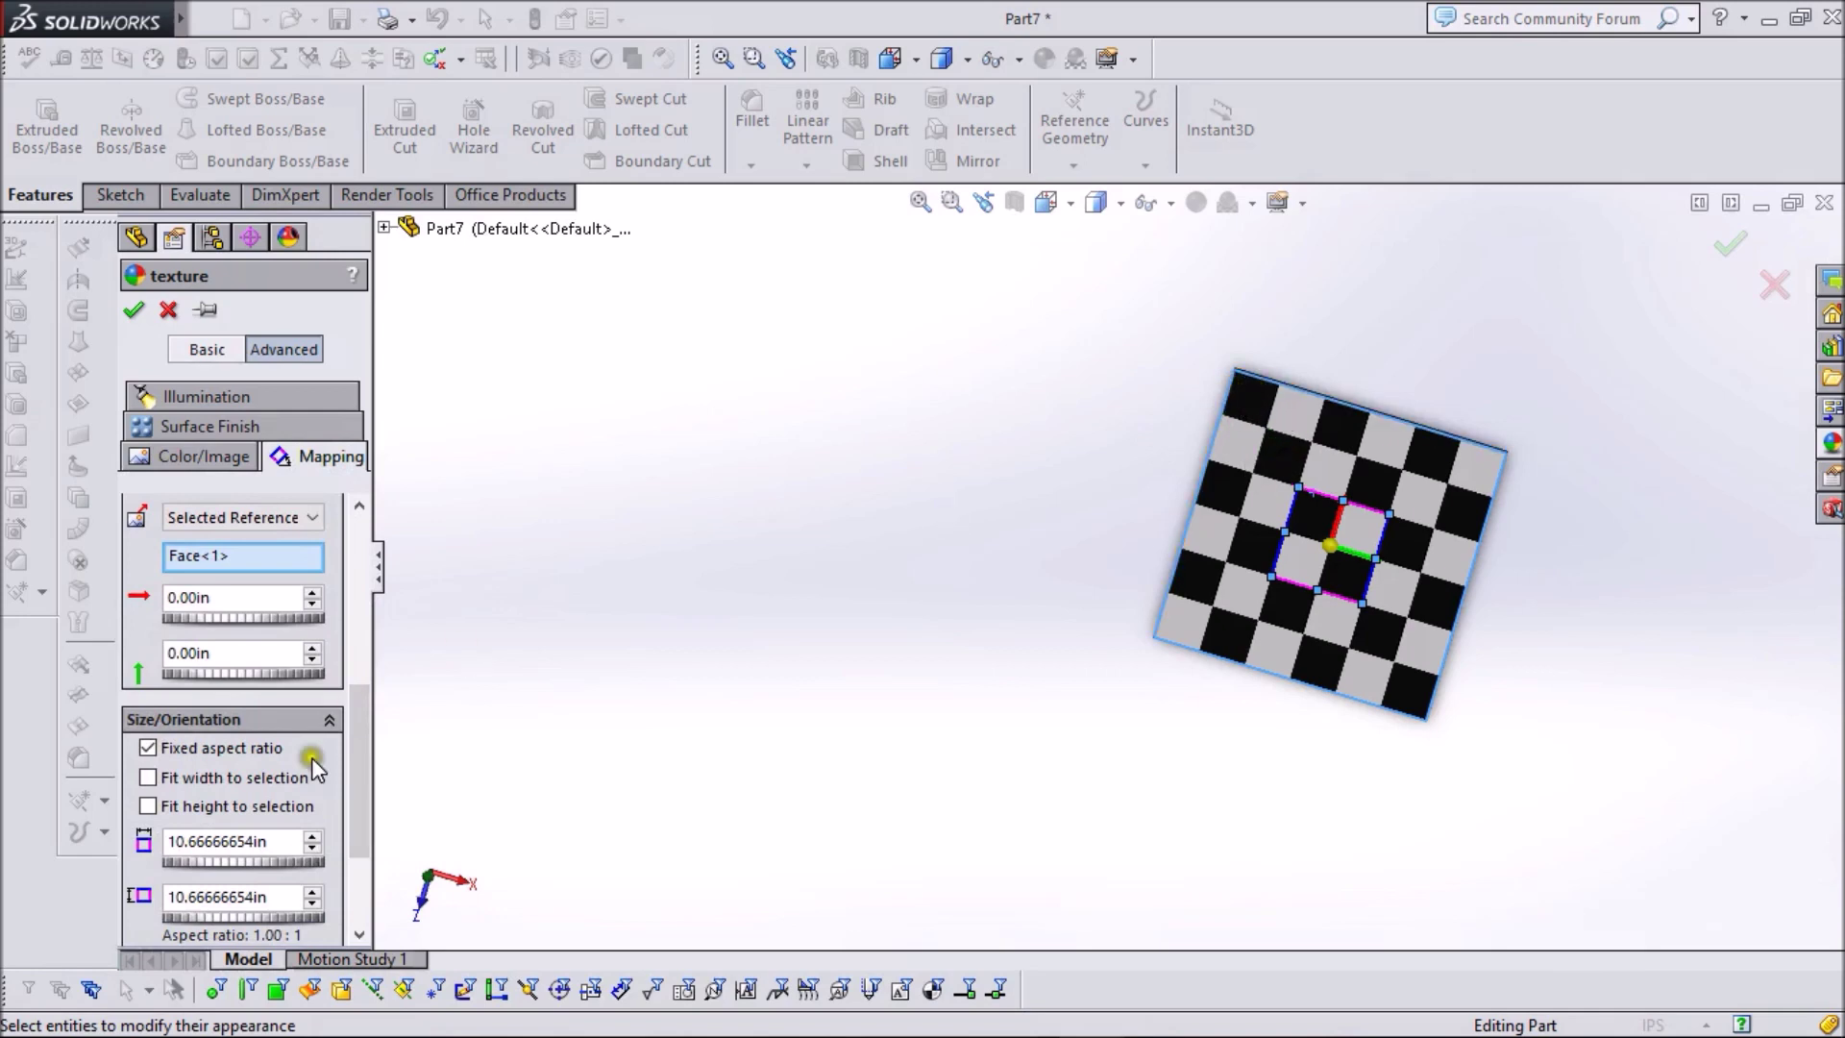
pyautogui.doubleClick(282, 836)
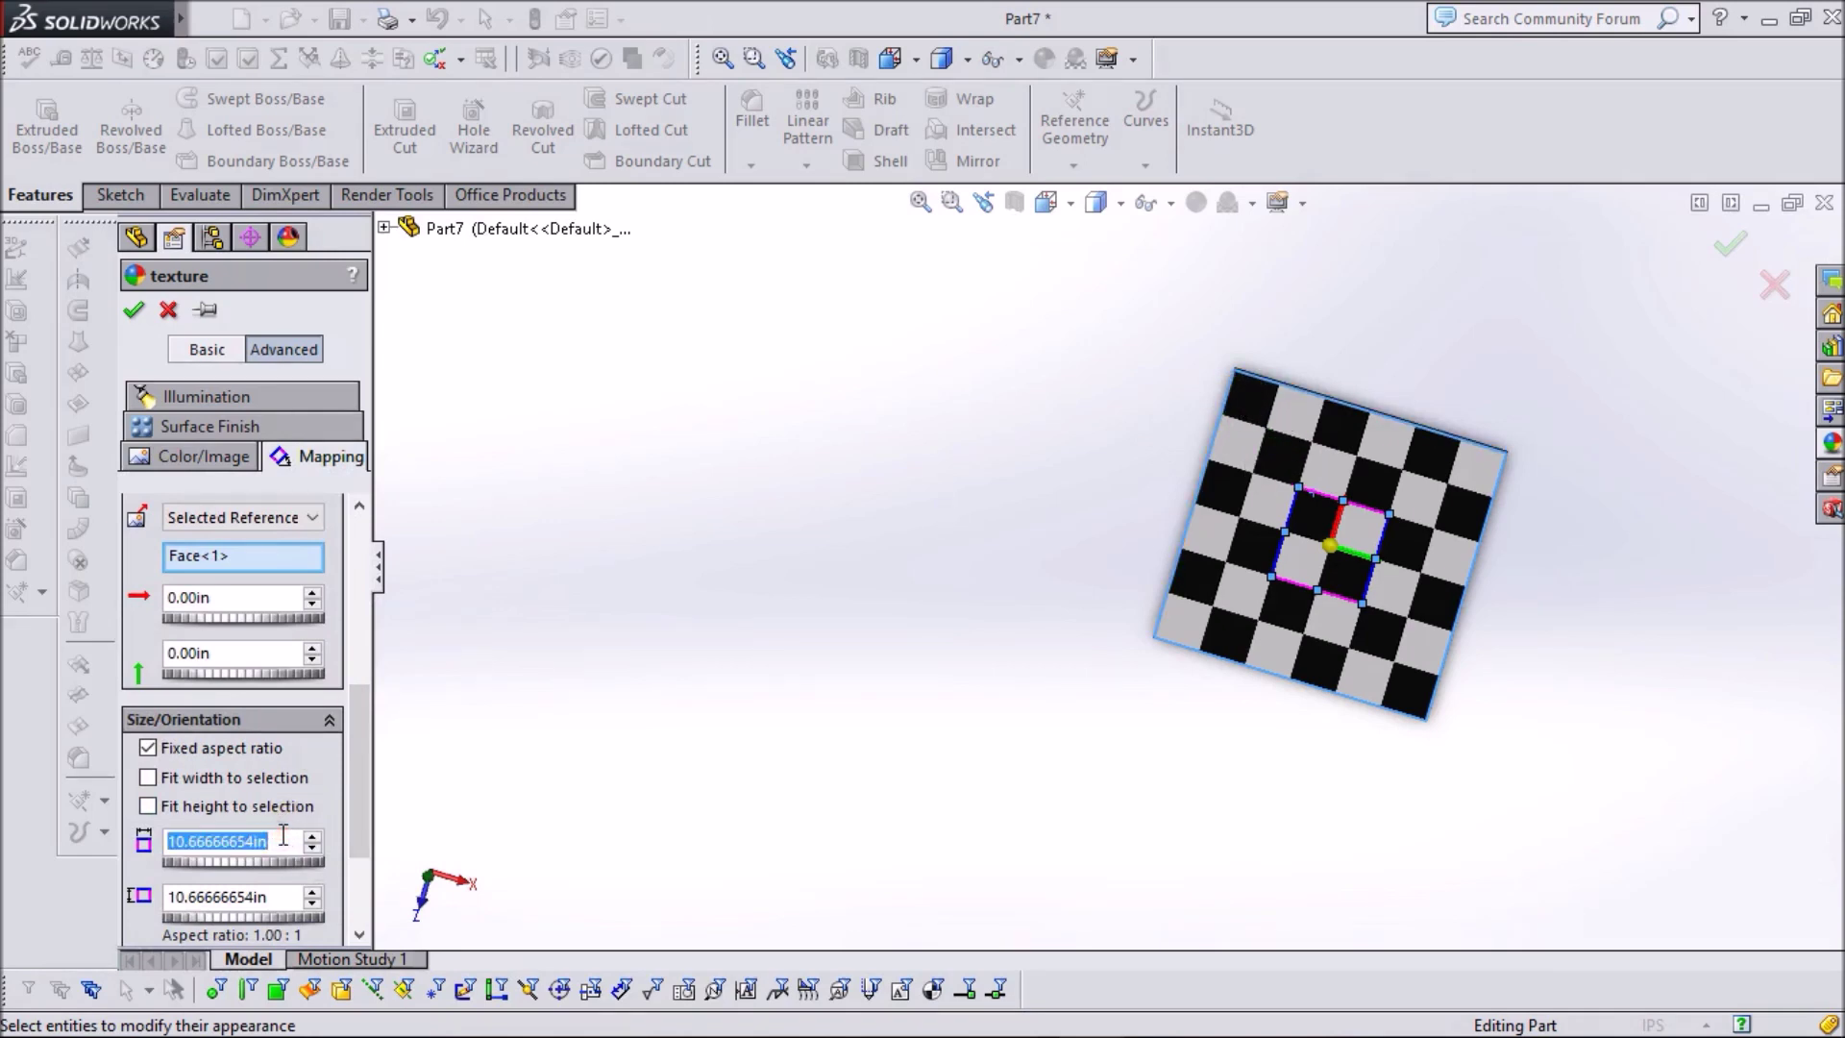
pyautogui.write('8.00in')
pyautogui.click(133, 307)
# - Orbit to inspect the checkerboard, then select the Top Plane for its context menu
pyautogui.moveTo(1136, 295); pyautogui.dragTo(1400, 646, button='middle')
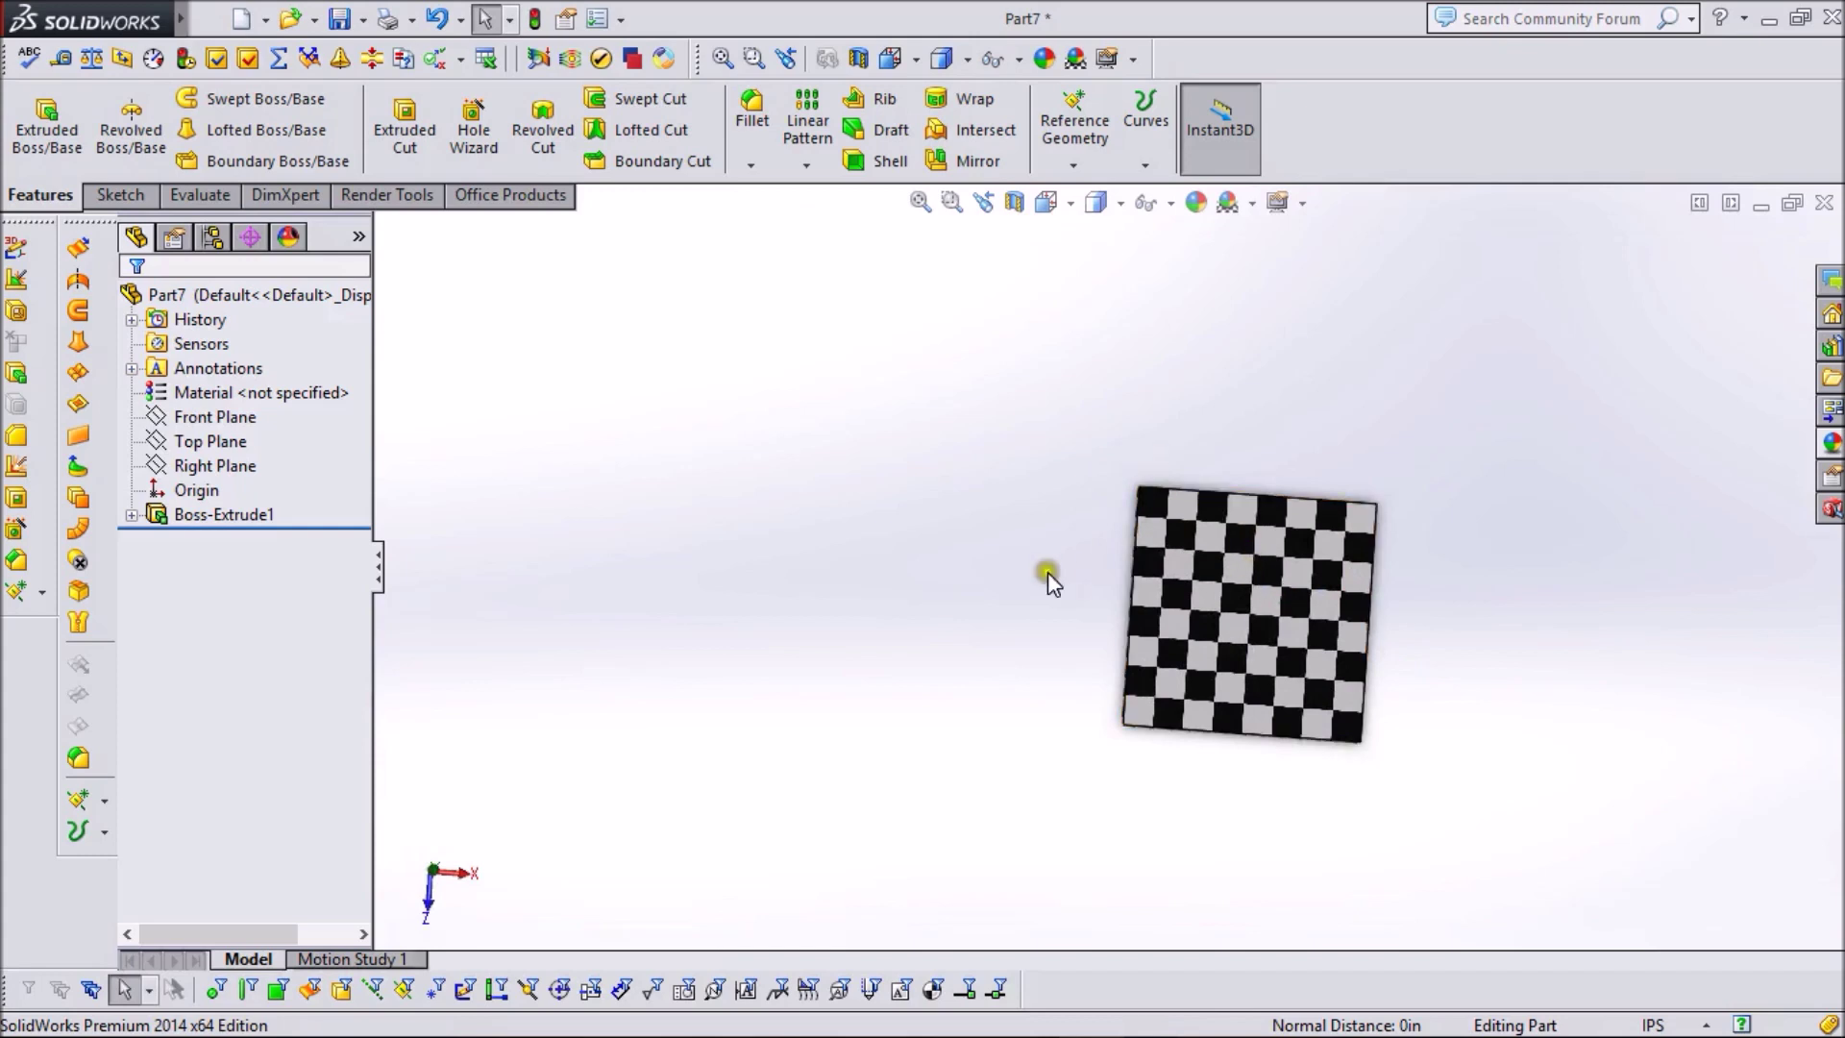
pyautogui.moveTo(758, 517); pyautogui.dragTo(795, 617, button='middle')
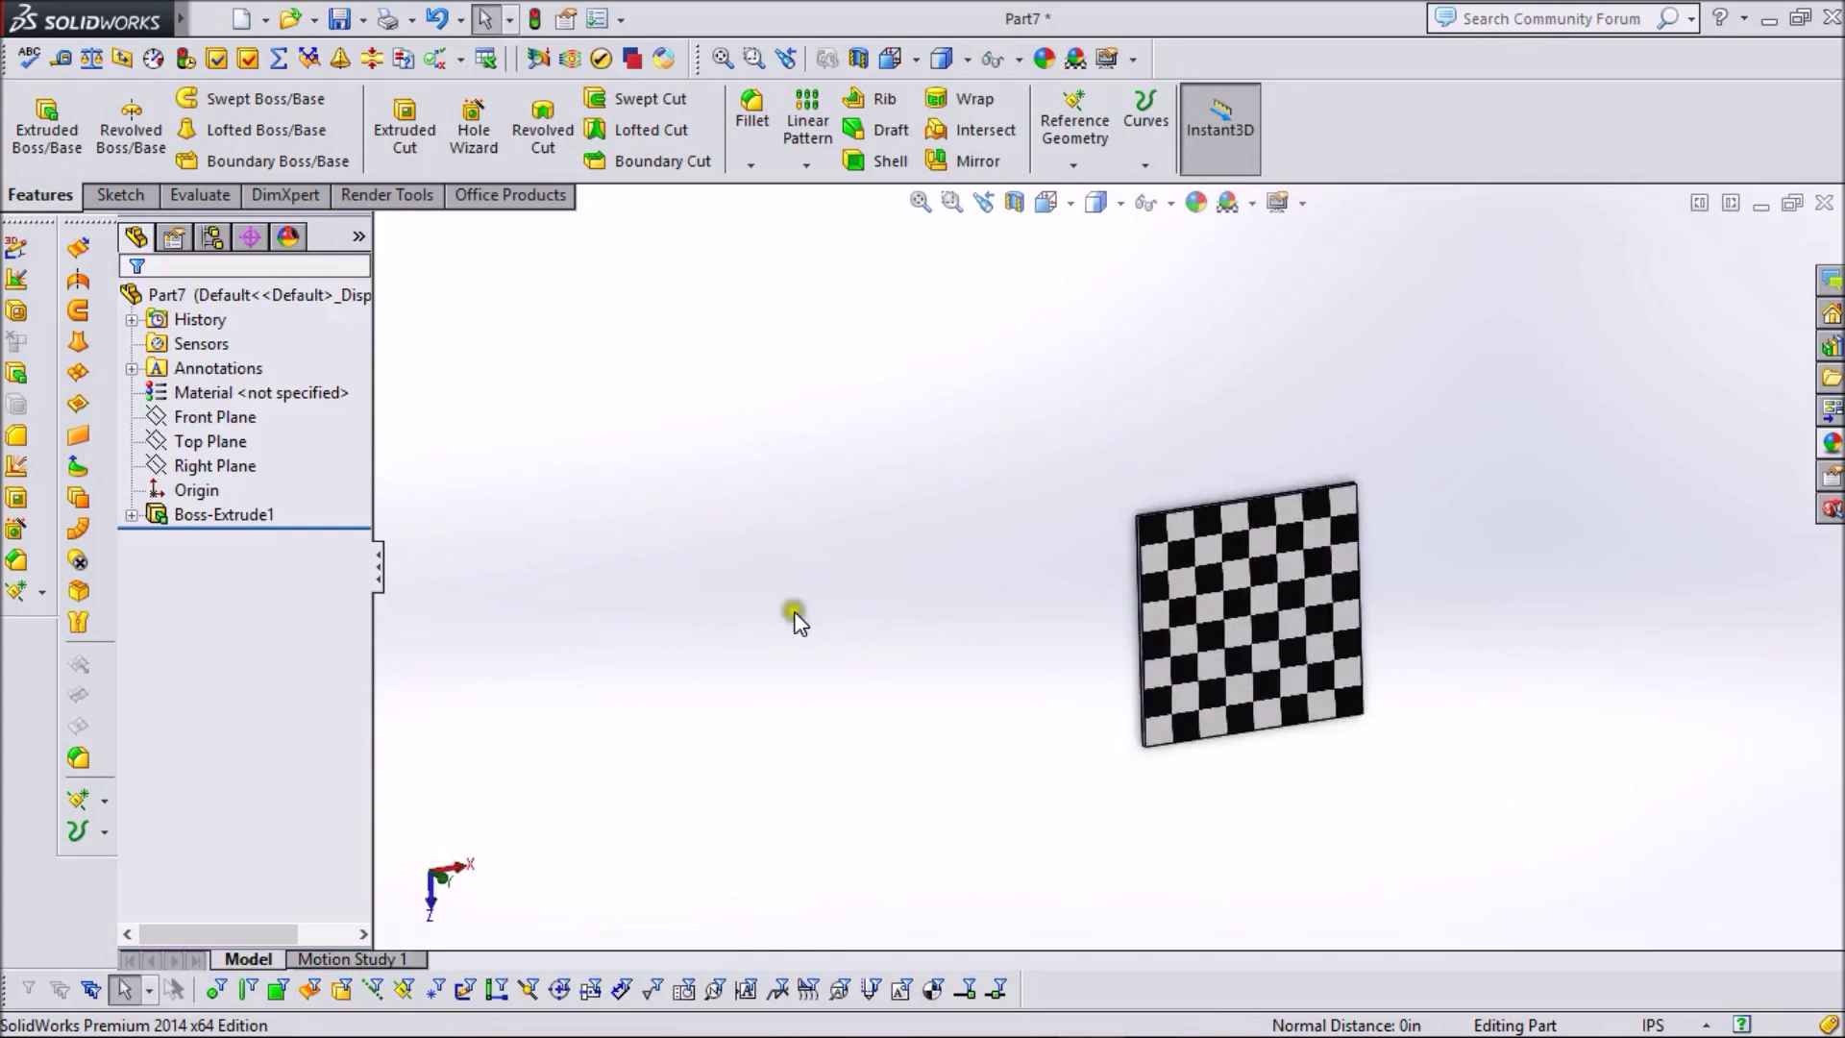
pyautogui.click(232, 442)
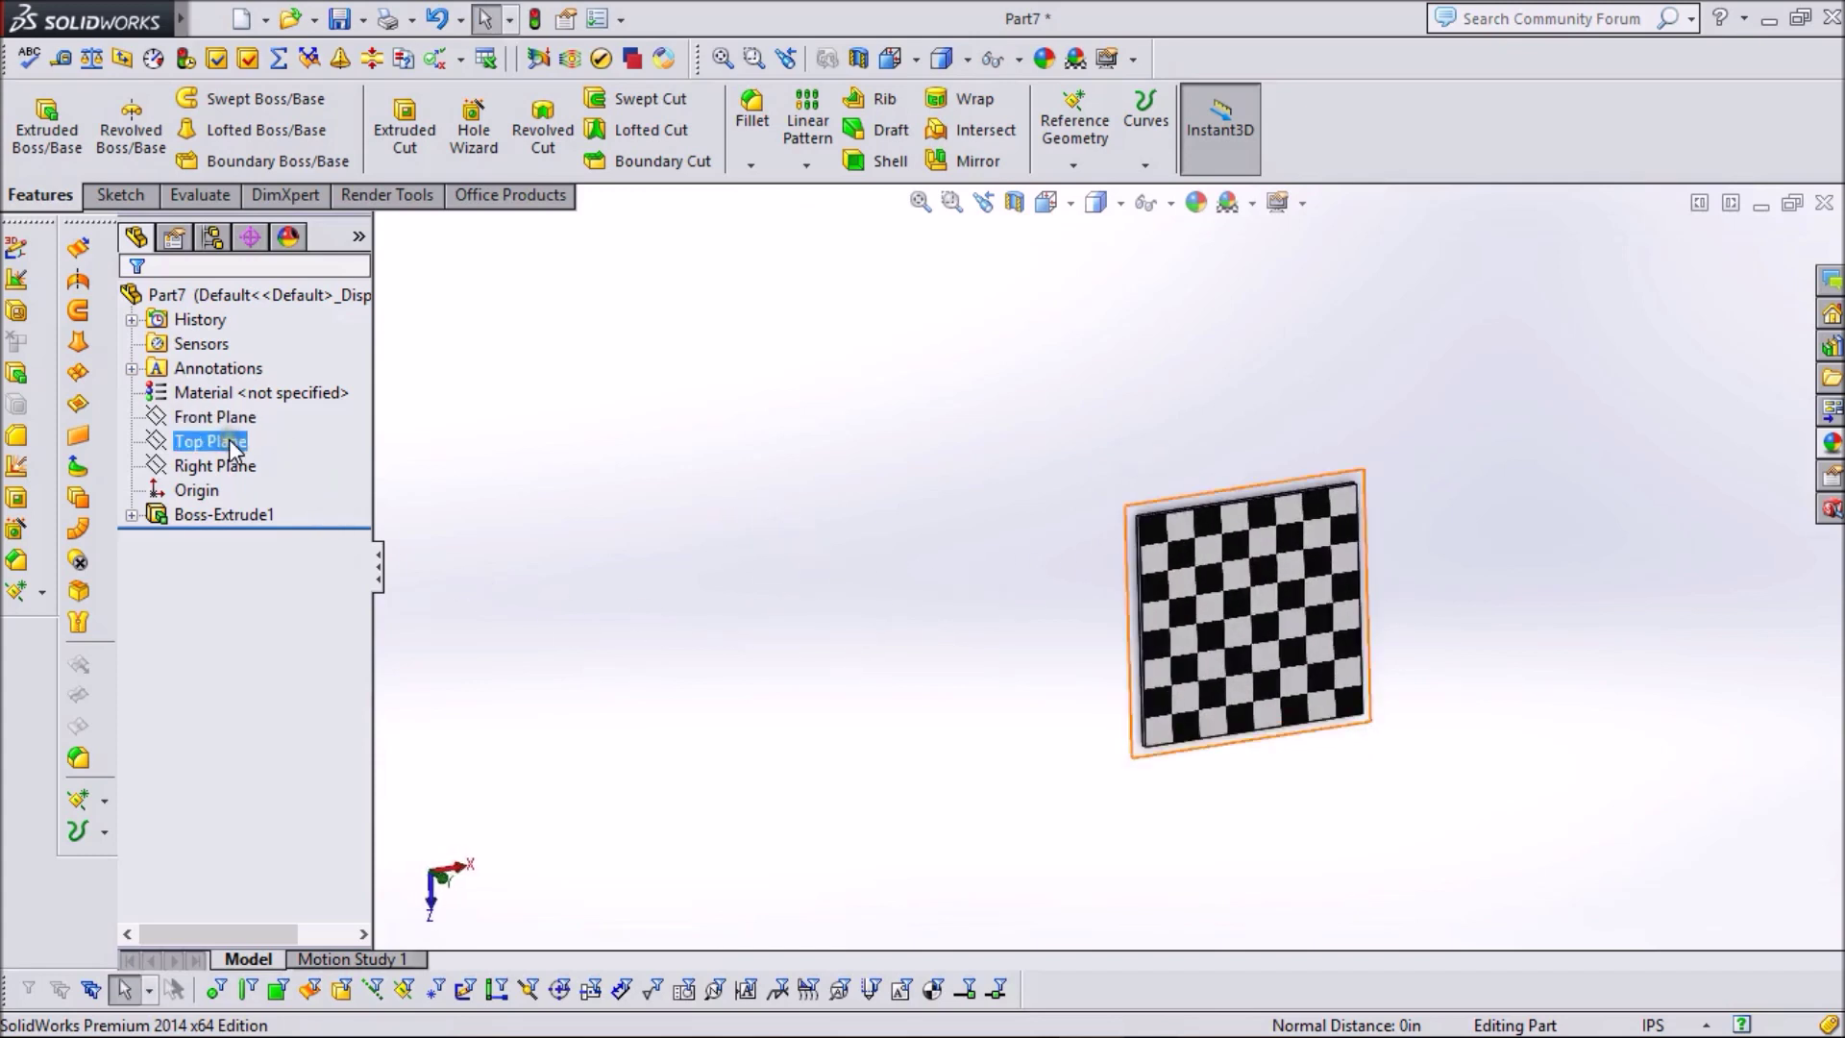
pyautogui.rightClick(232, 447)
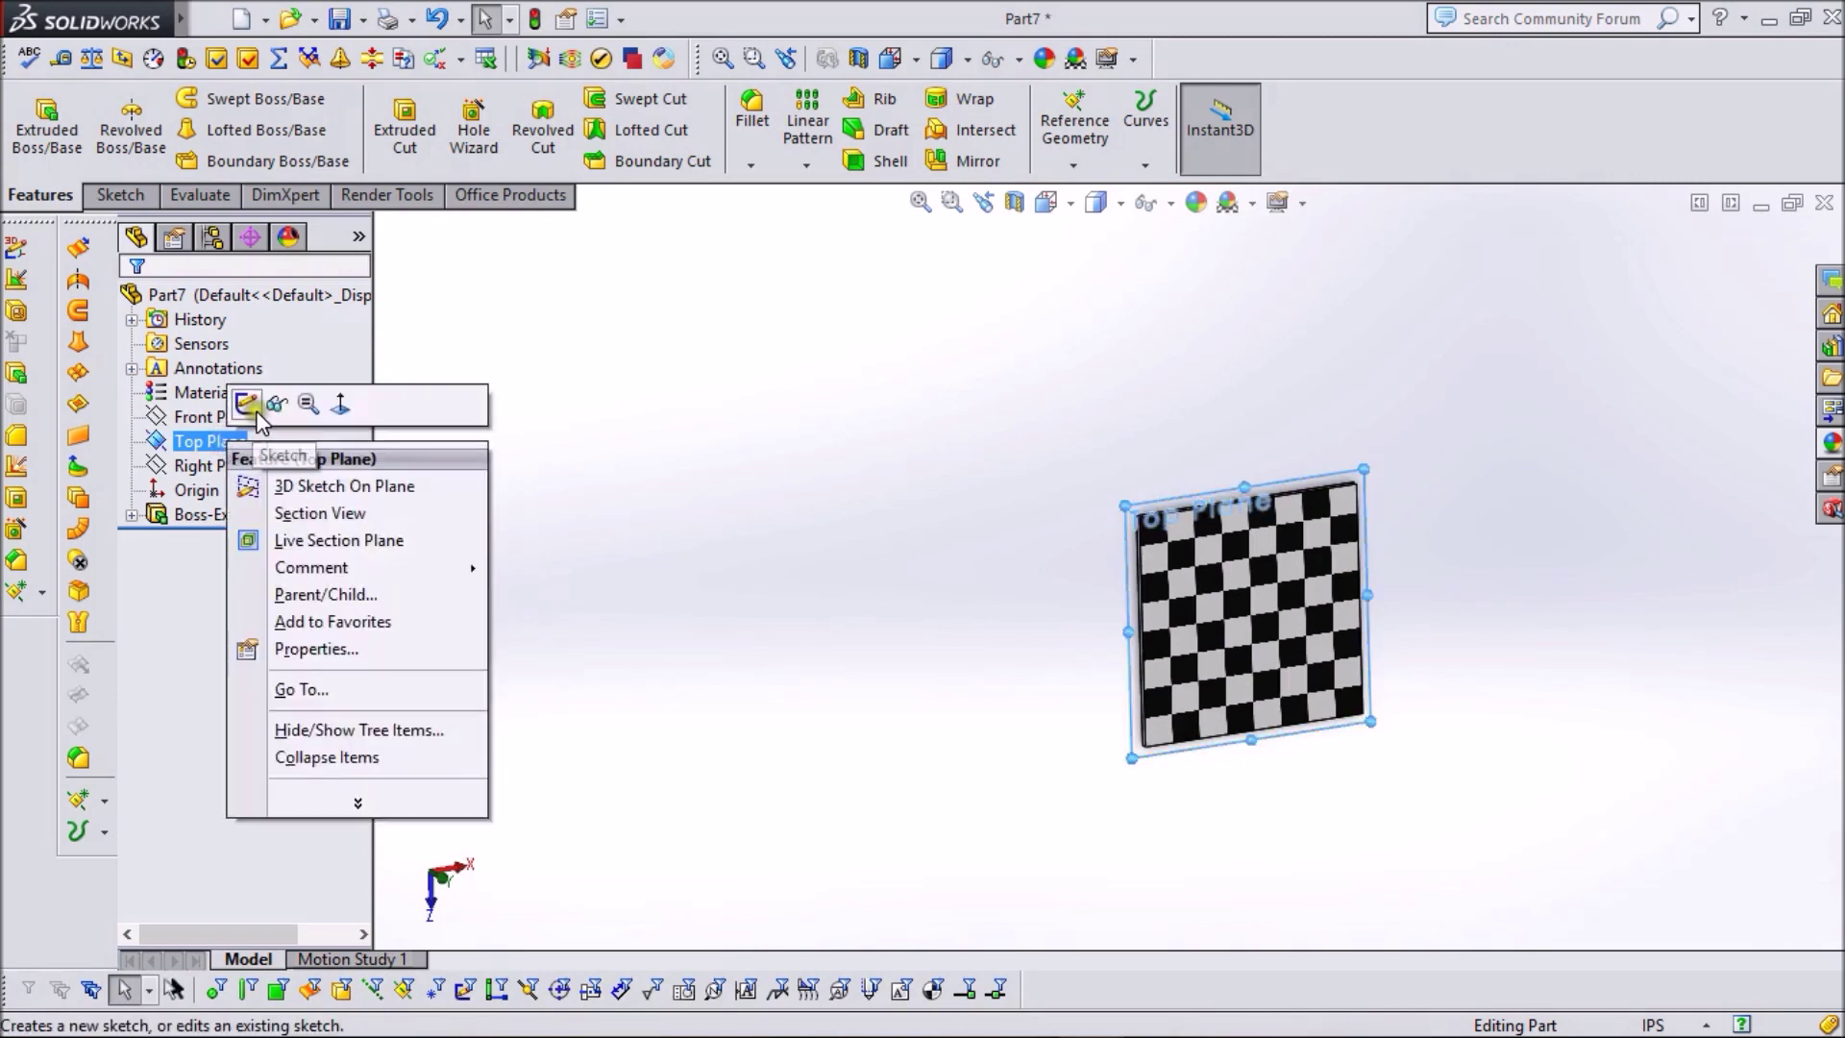
# - Start a Top Plane sketch and convert the plate's top and left edges
pyautogui.click(247, 403)
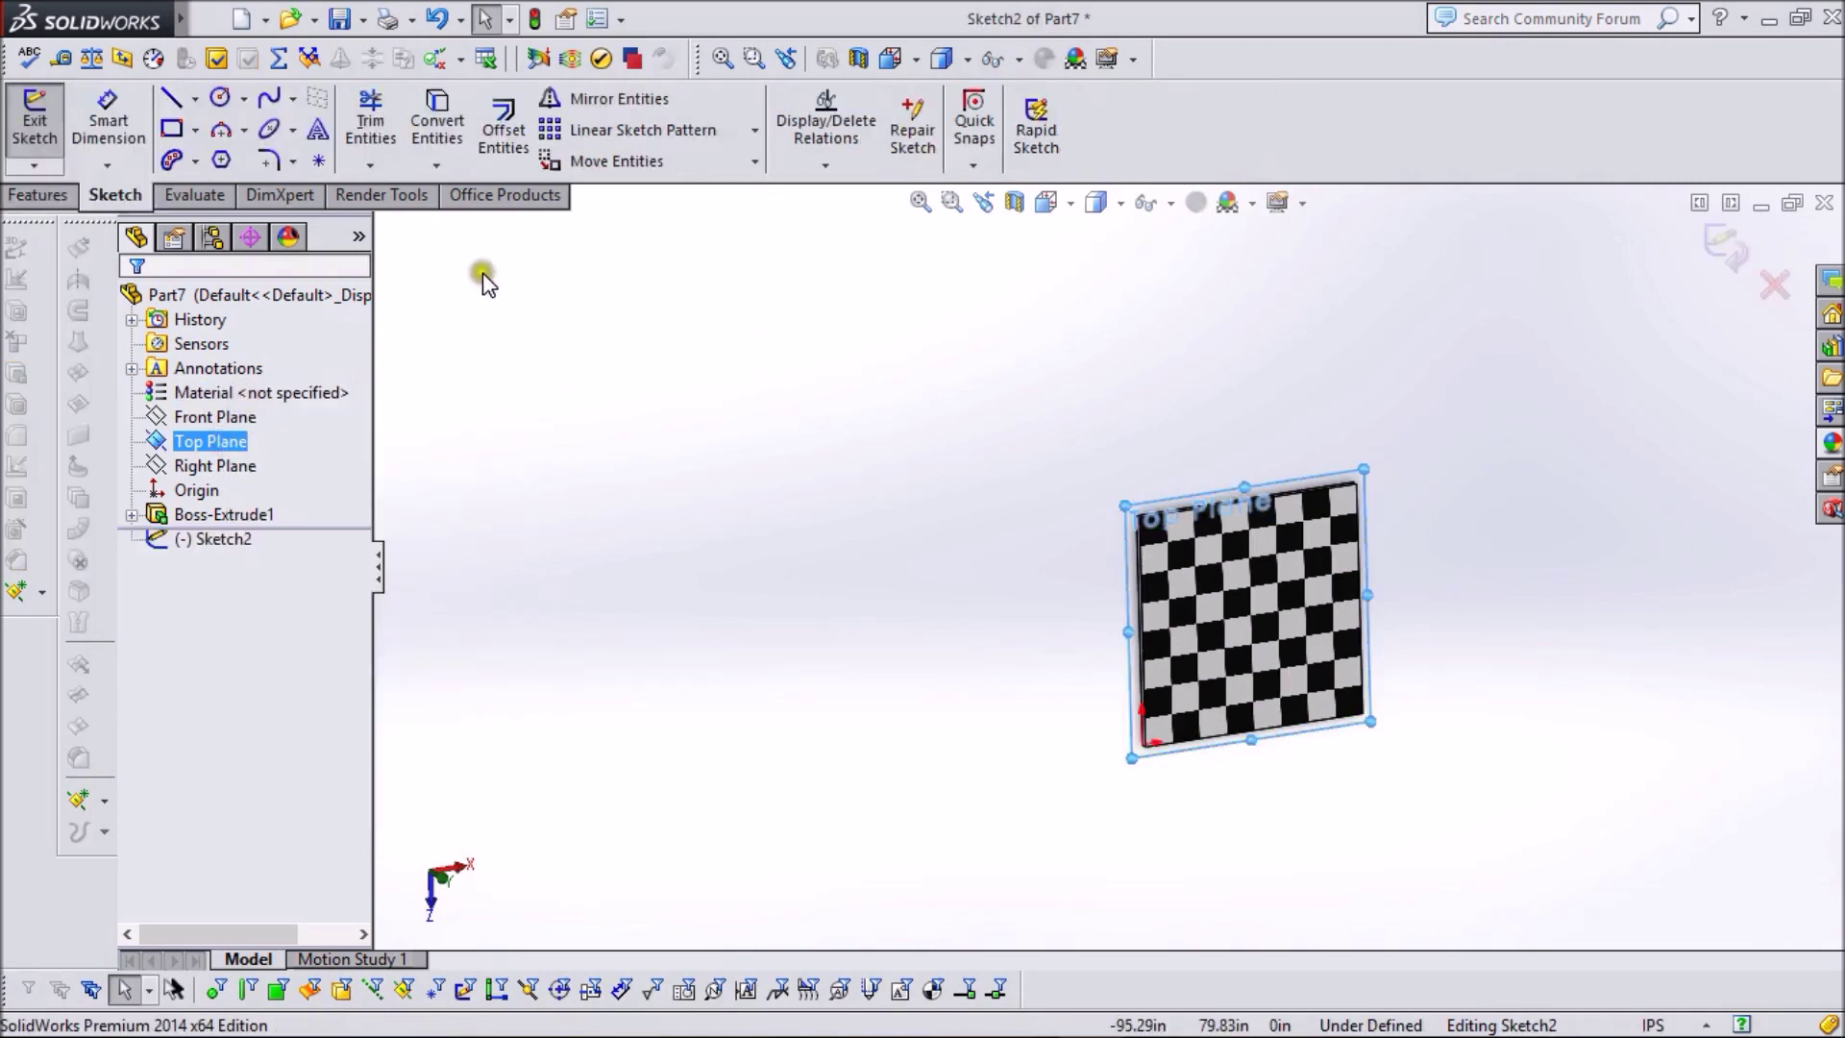
pyautogui.click(437, 124)
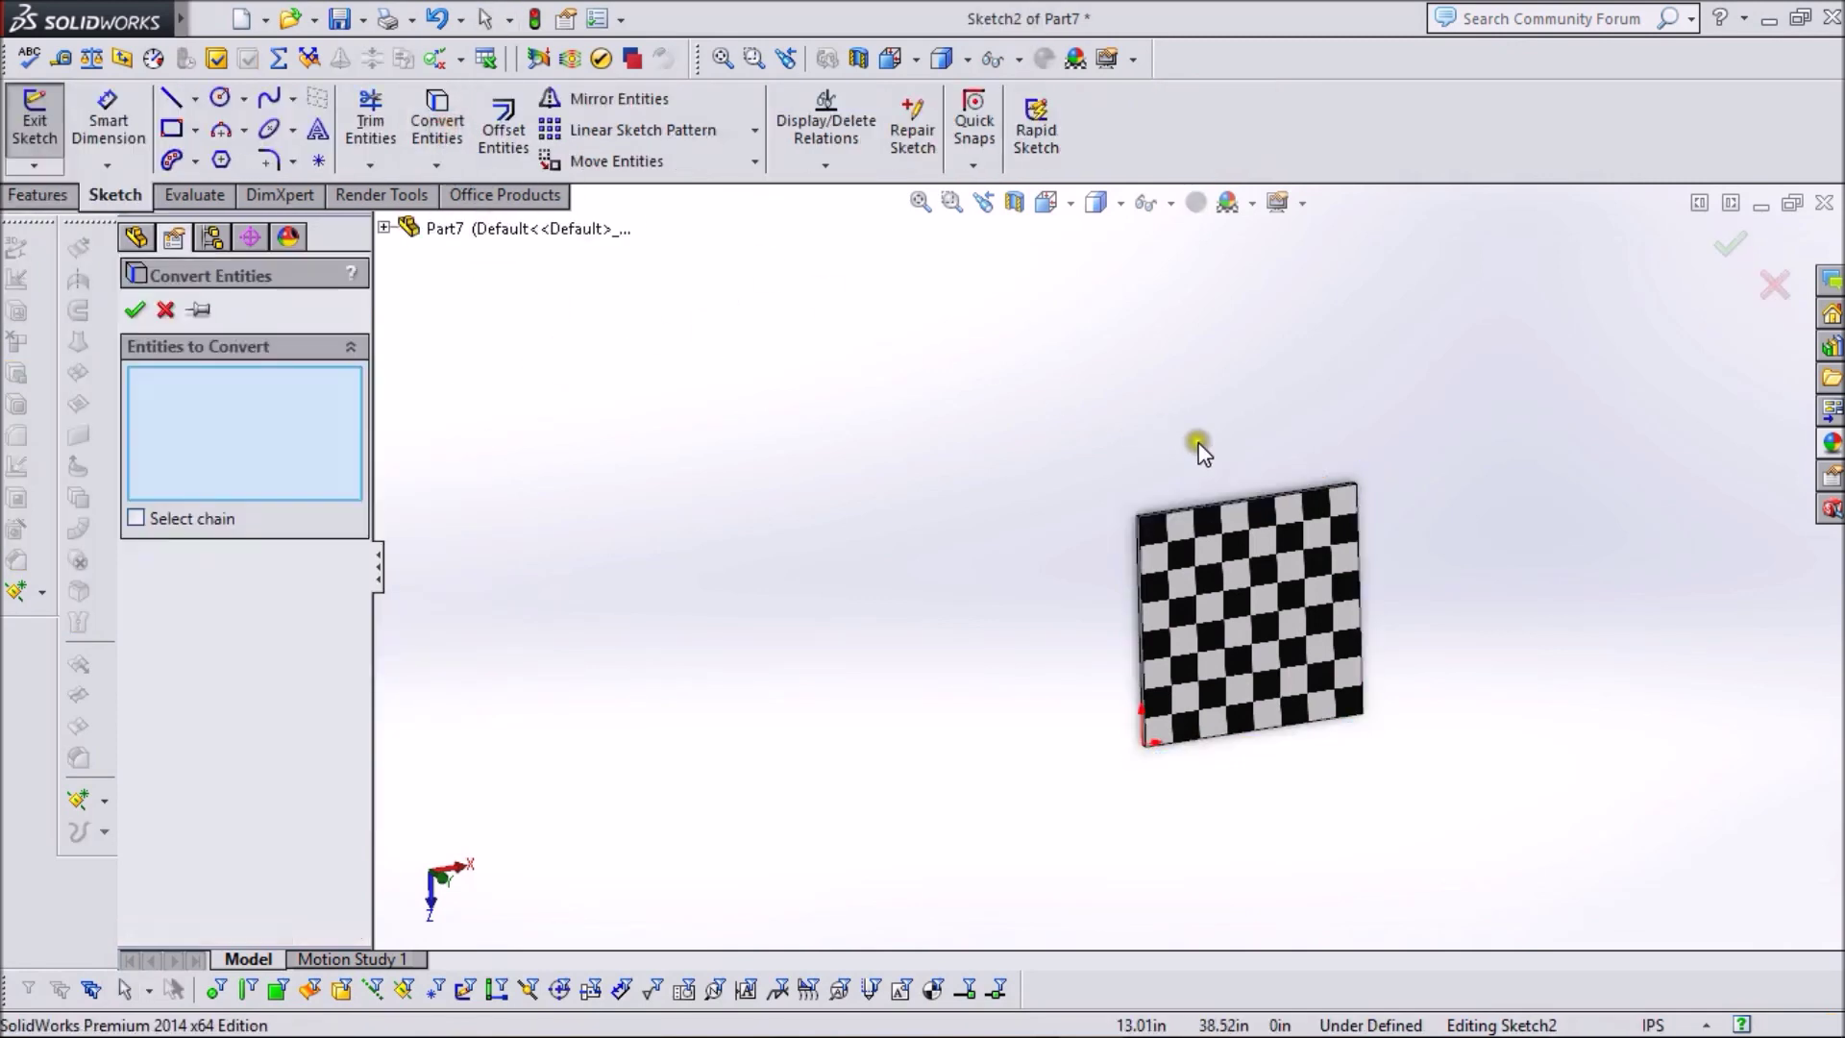
pyautogui.scroll(-5, 1201, 451)
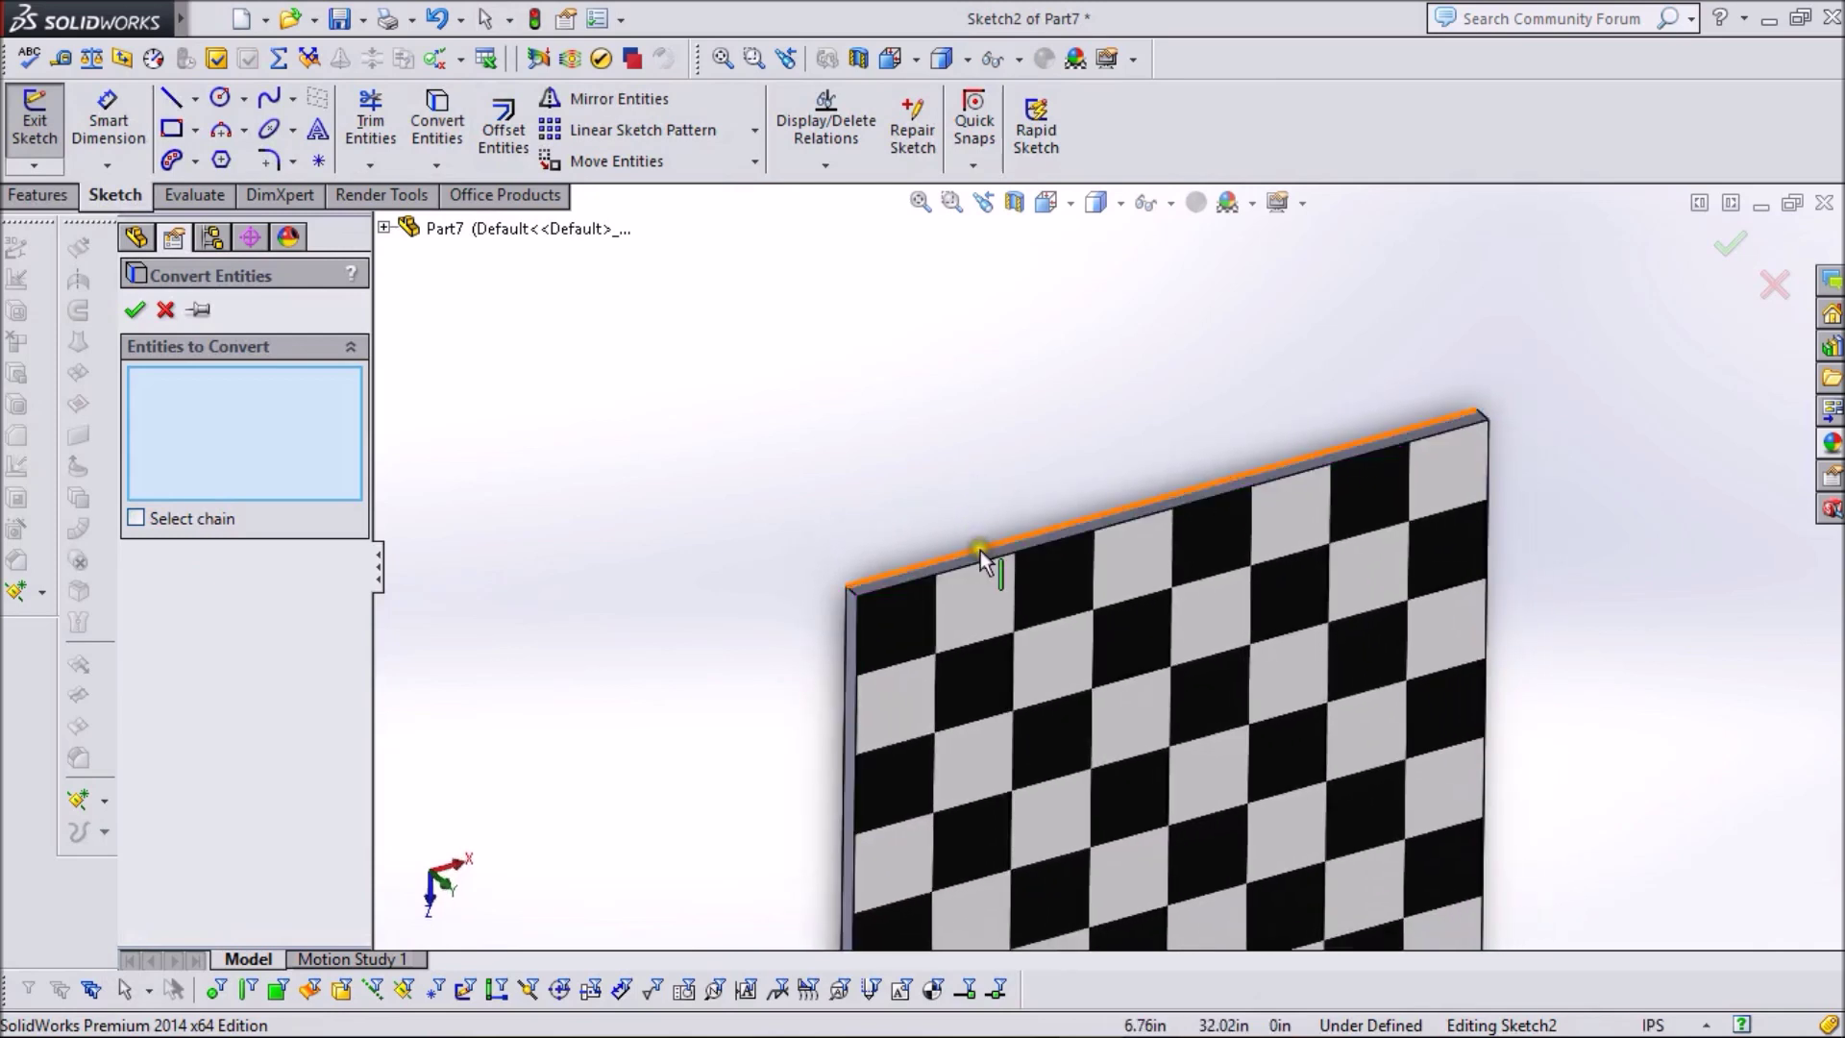
pyautogui.click(980, 551)
pyautogui.click(845, 661)
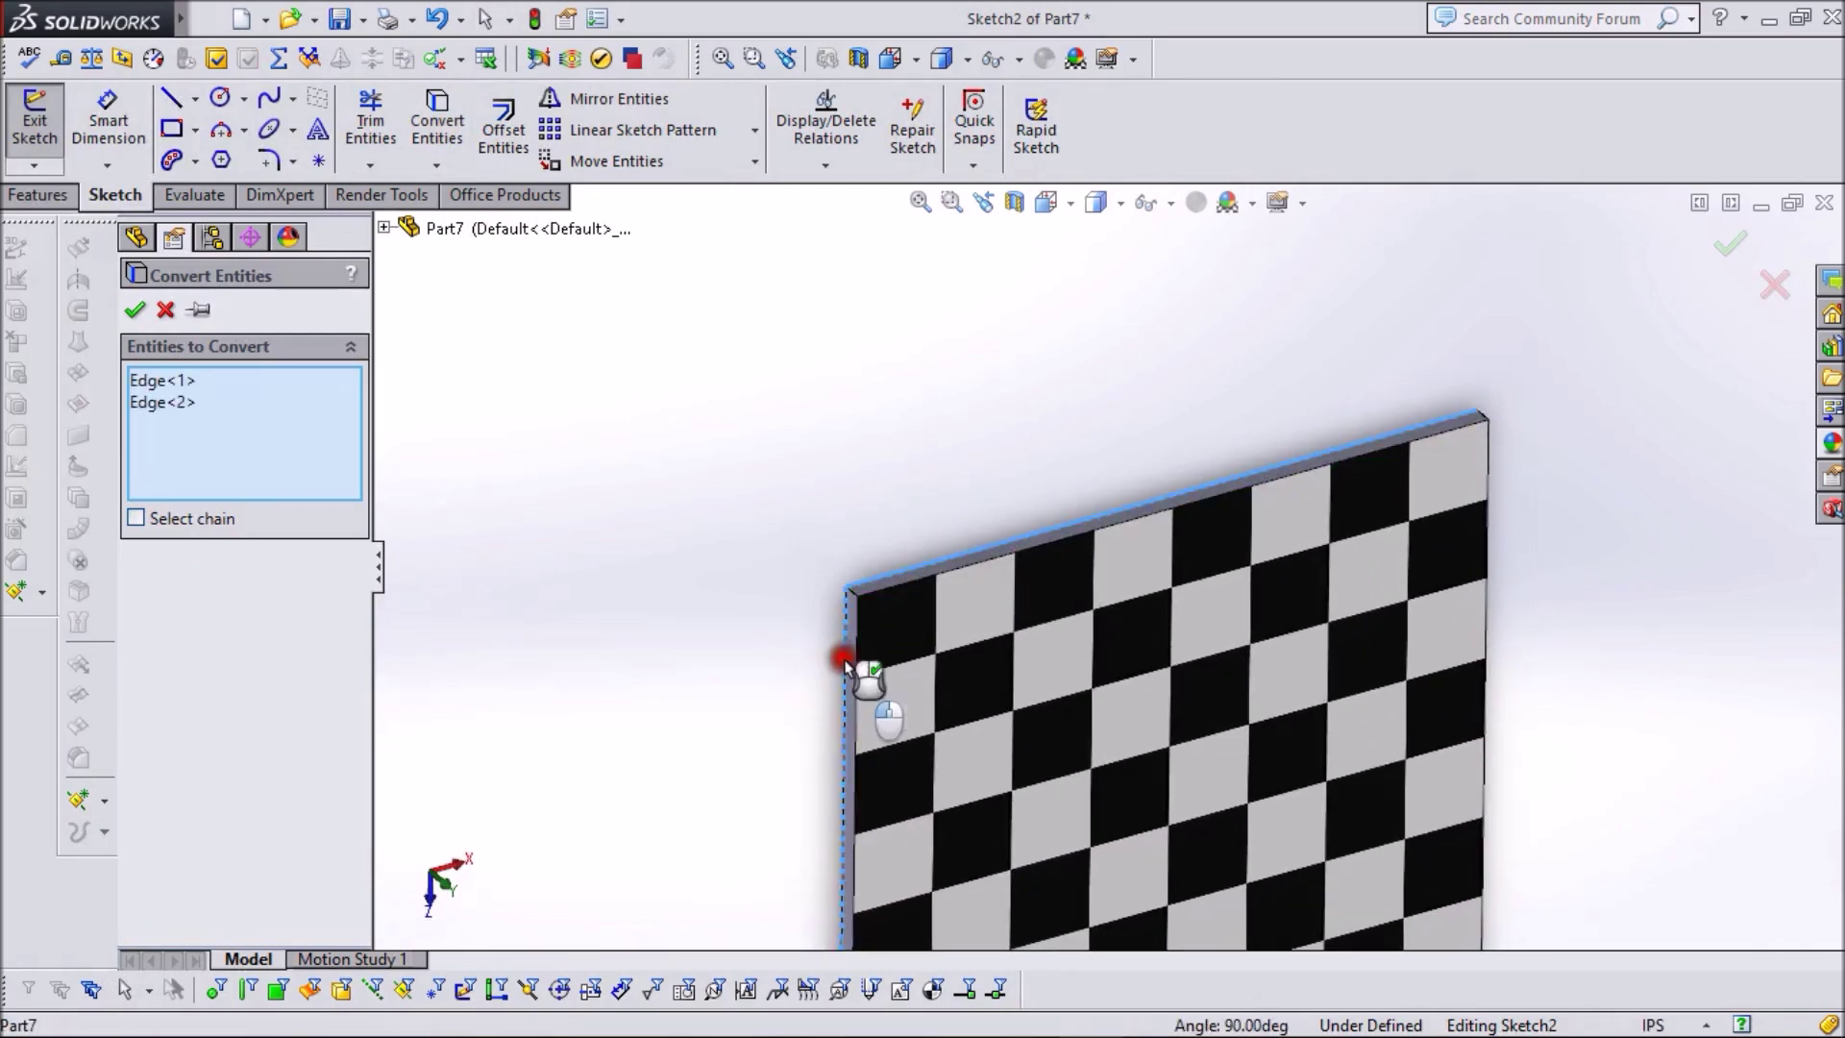
pyautogui.scroll(7, 1080, 638)
pyautogui.moveTo(1116, 659)
pyautogui.mouseDown(button='middle')
pyautogui.moveTo(1186, 708)
pyautogui.moveTo(1182, 506)
pyautogui.moveTo(1227, 597)
pyautogui.moveTo(1135, 658)
pyautogui.mouseUp(button='middle')
# - Add the plate's right and bottom edges and confirm the four converted lines
pyautogui.scroll(-8, 1219, 592)
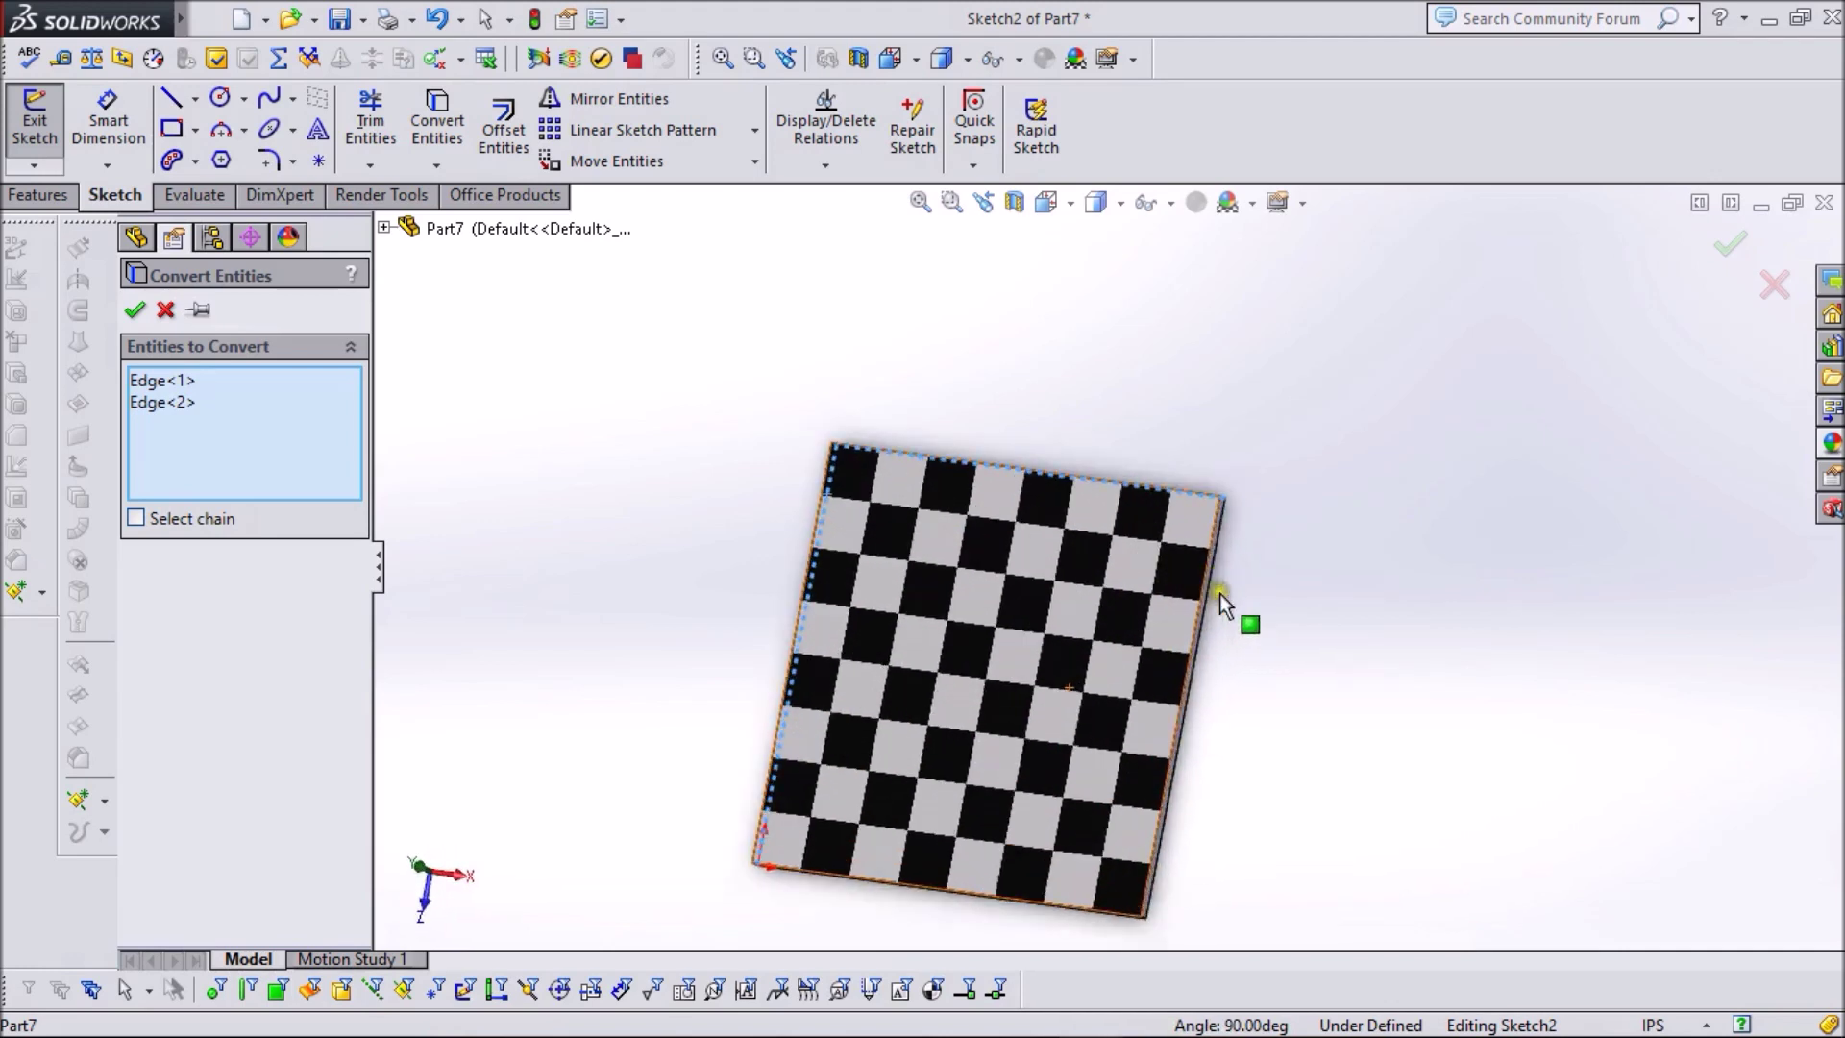
pyautogui.click(1182, 592)
pyautogui.scroll(5, 1181, 592)
pyautogui.moveTo(1198, 672); pyautogui.dragTo(957, 671, button='middle')
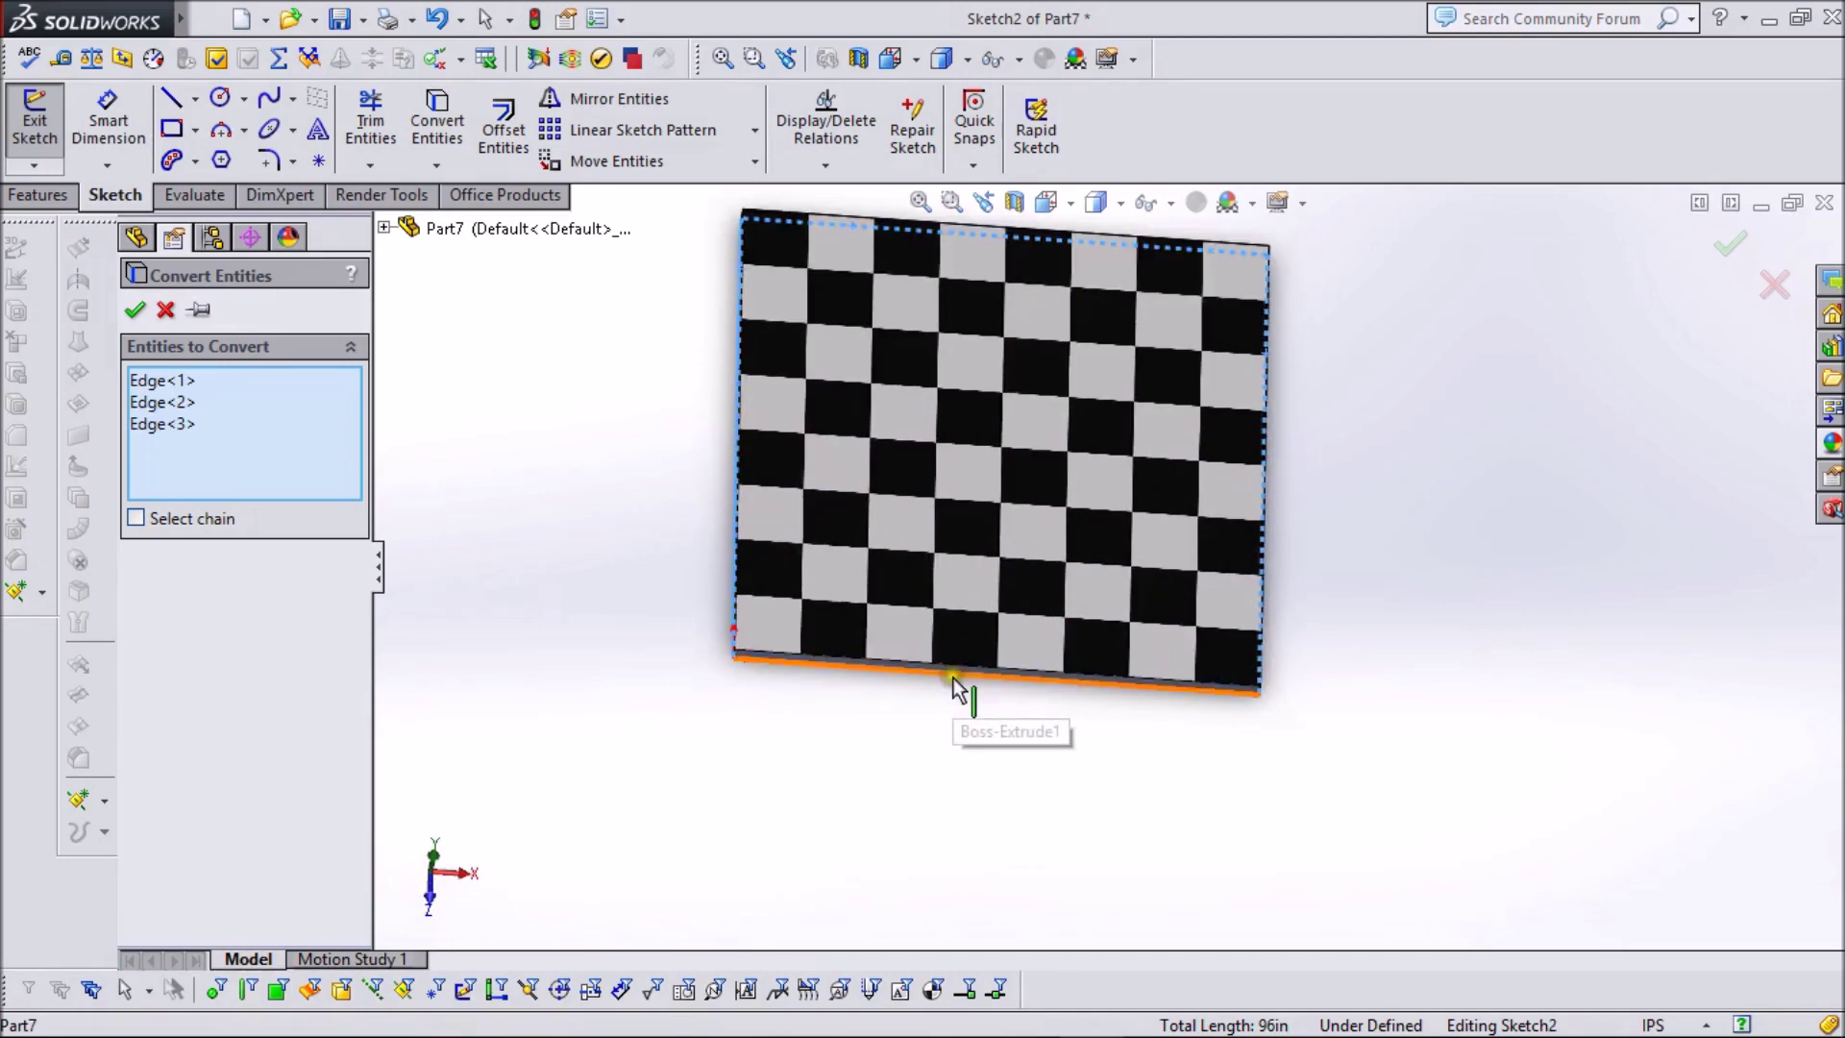
pyautogui.click(957, 670)
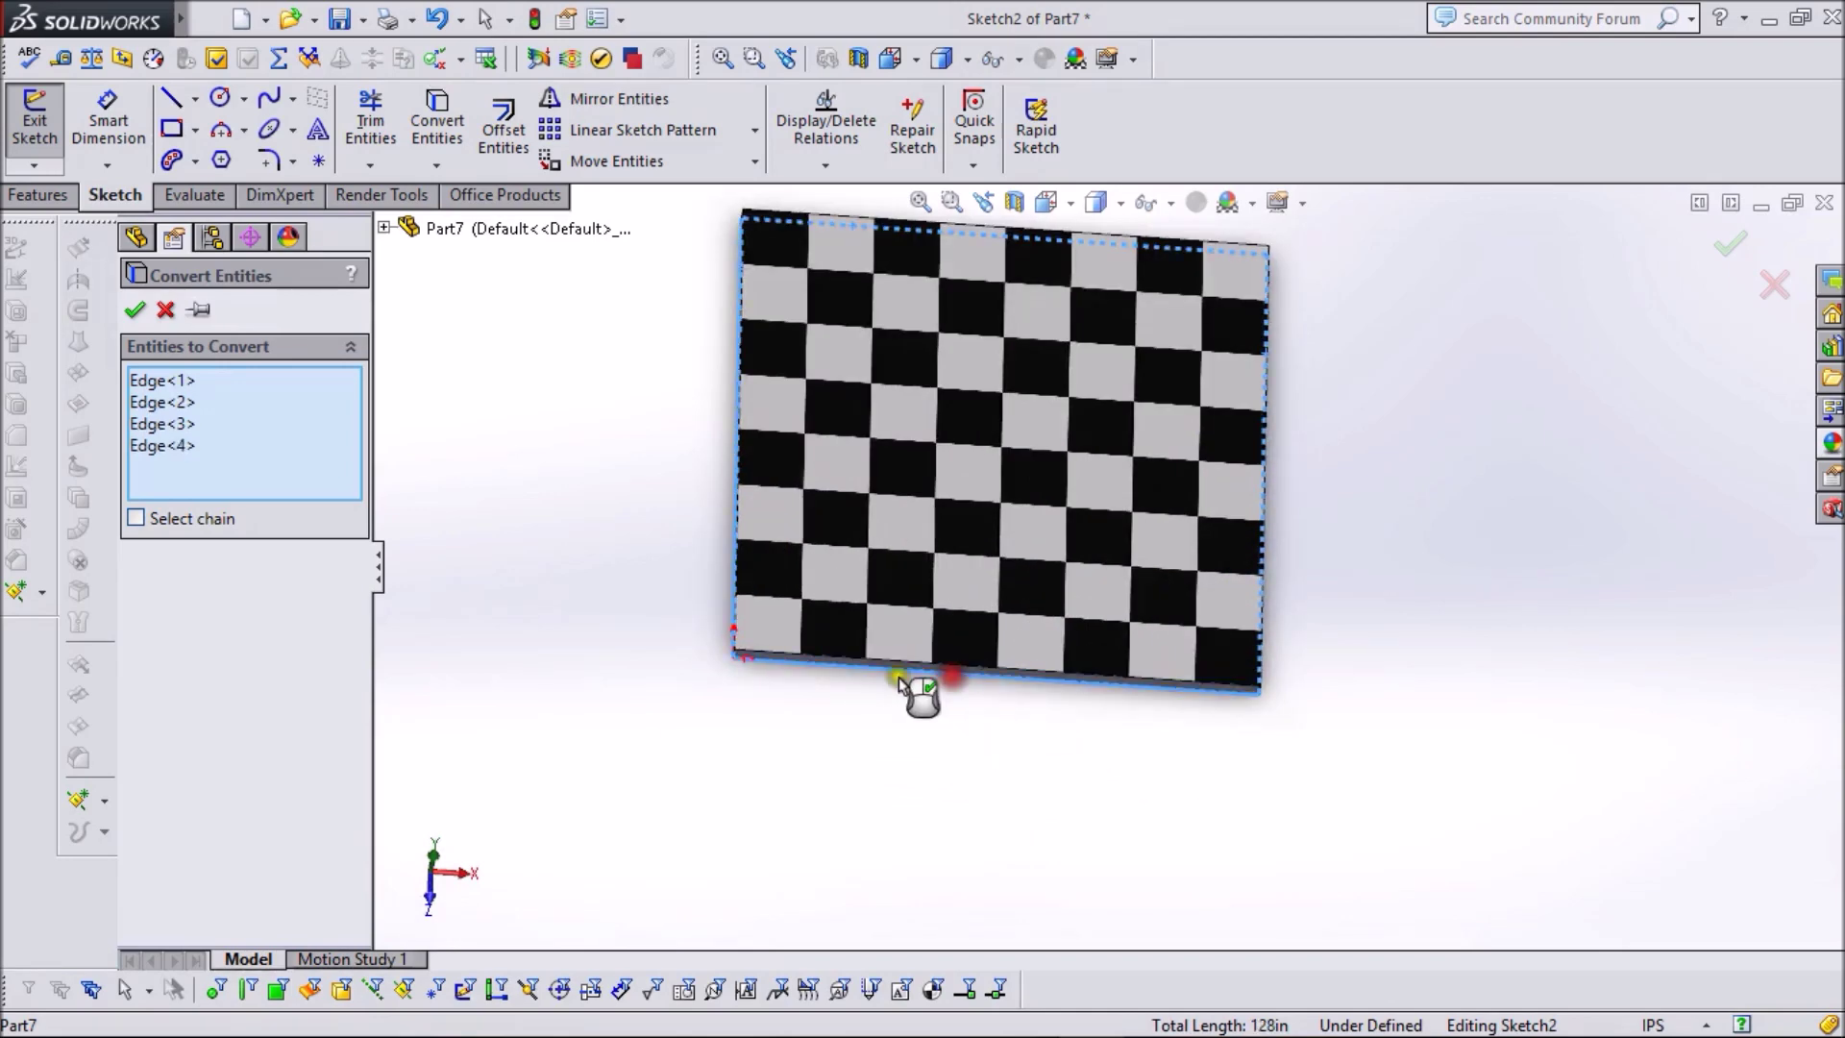
pyautogui.click(134, 310)
pyautogui.scroll(-3, 852, 741)
pyautogui.moveTo(757, 620)
pyautogui.mouseDown(button='middle')
pyautogui.moveTo(813, 697)
pyautogui.moveTo(694, 535)
pyautogui.moveTo(776, 544)
pyautogui.moveTo(836, 477)
pyautogui.moveTo(871, 474)
pyautogui.moveTo(1029, 350)
pyautogui.mouseUp(button='middle')
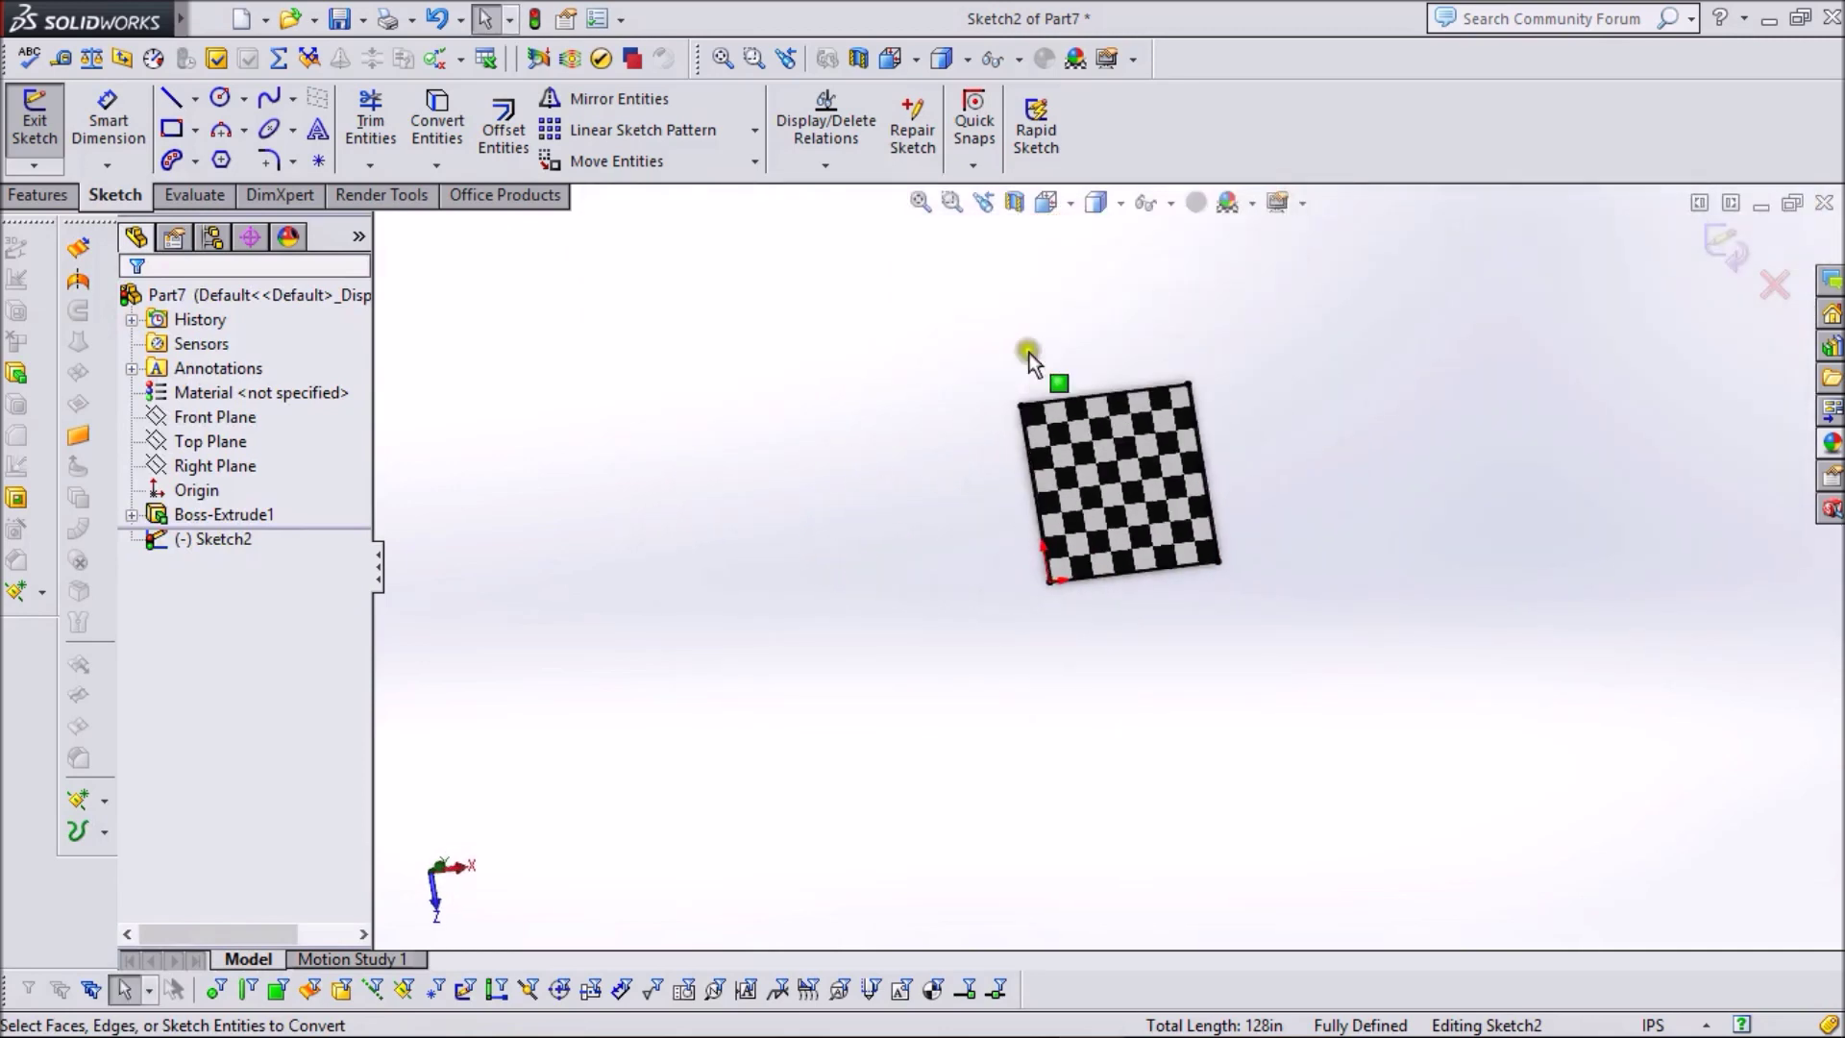
pyautogui.scroll(-2, 919, 317)
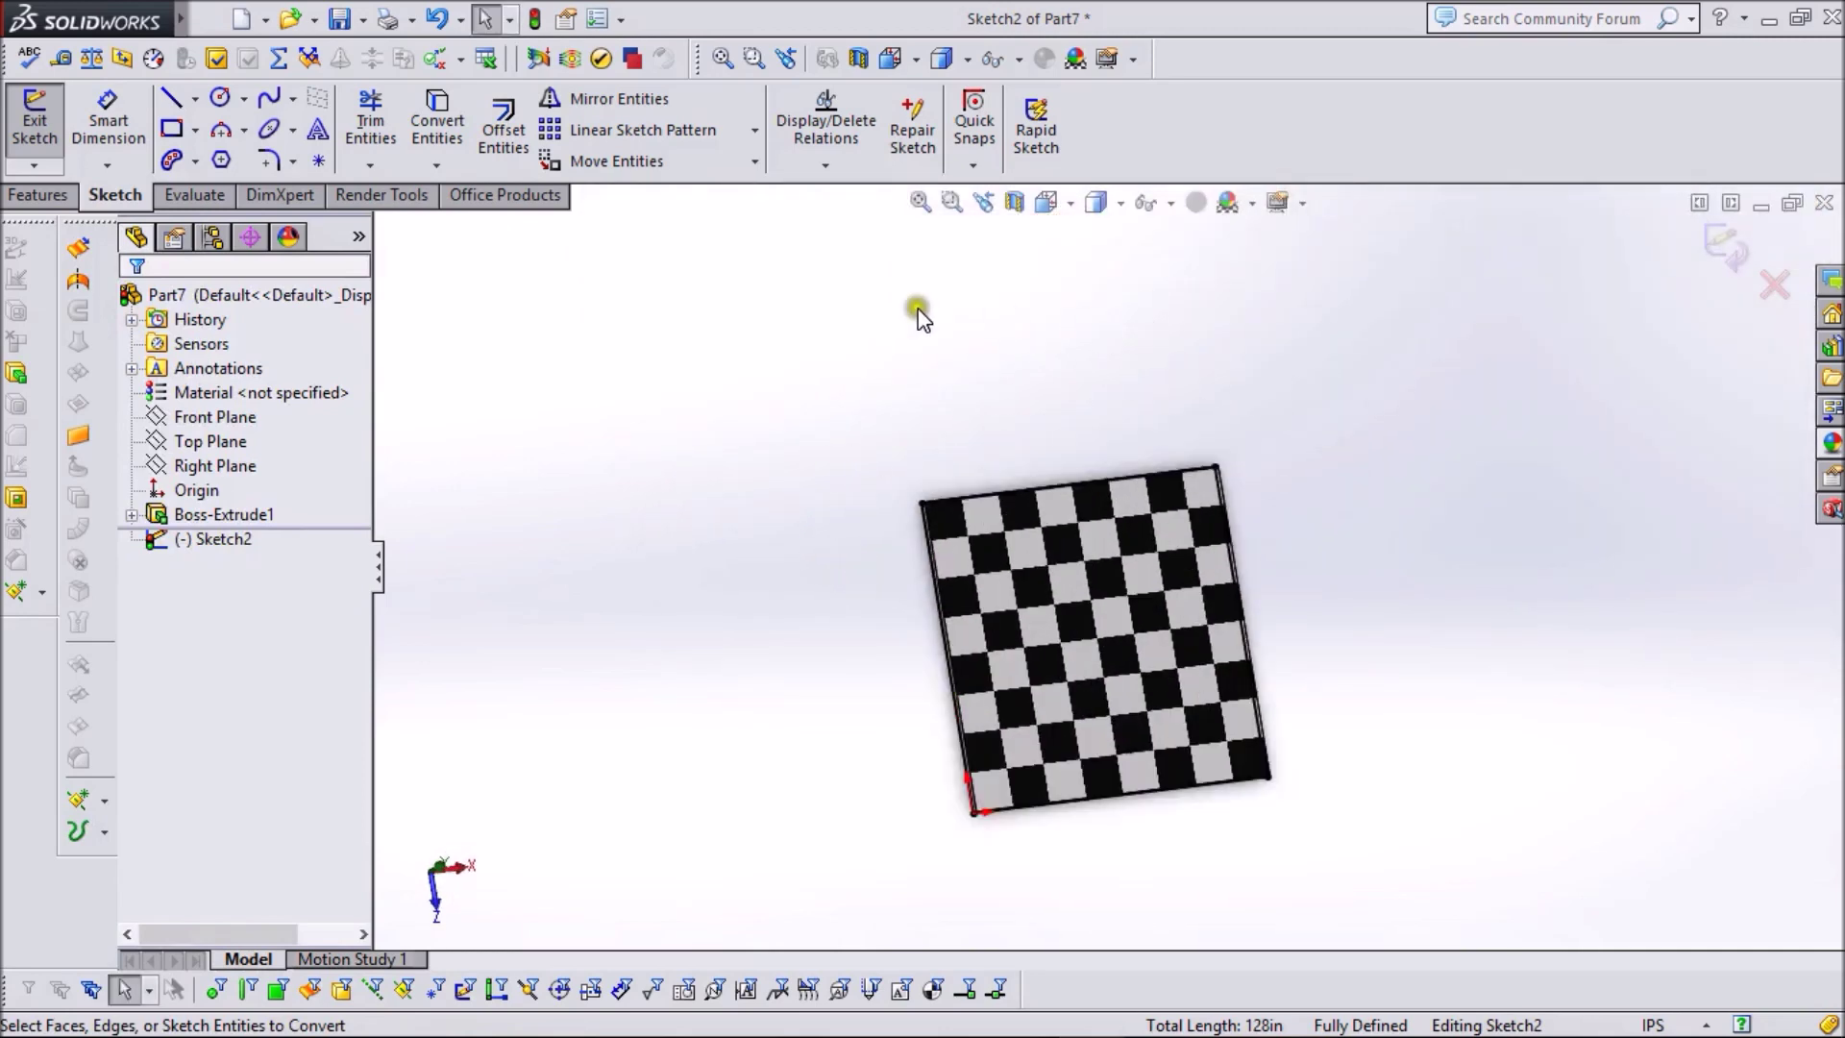
# - Offset the converted edge outline 4.00 in outward to form the border
pyautogui.click(502, 129)
pyautogui.scroll(-4, 839, 585)
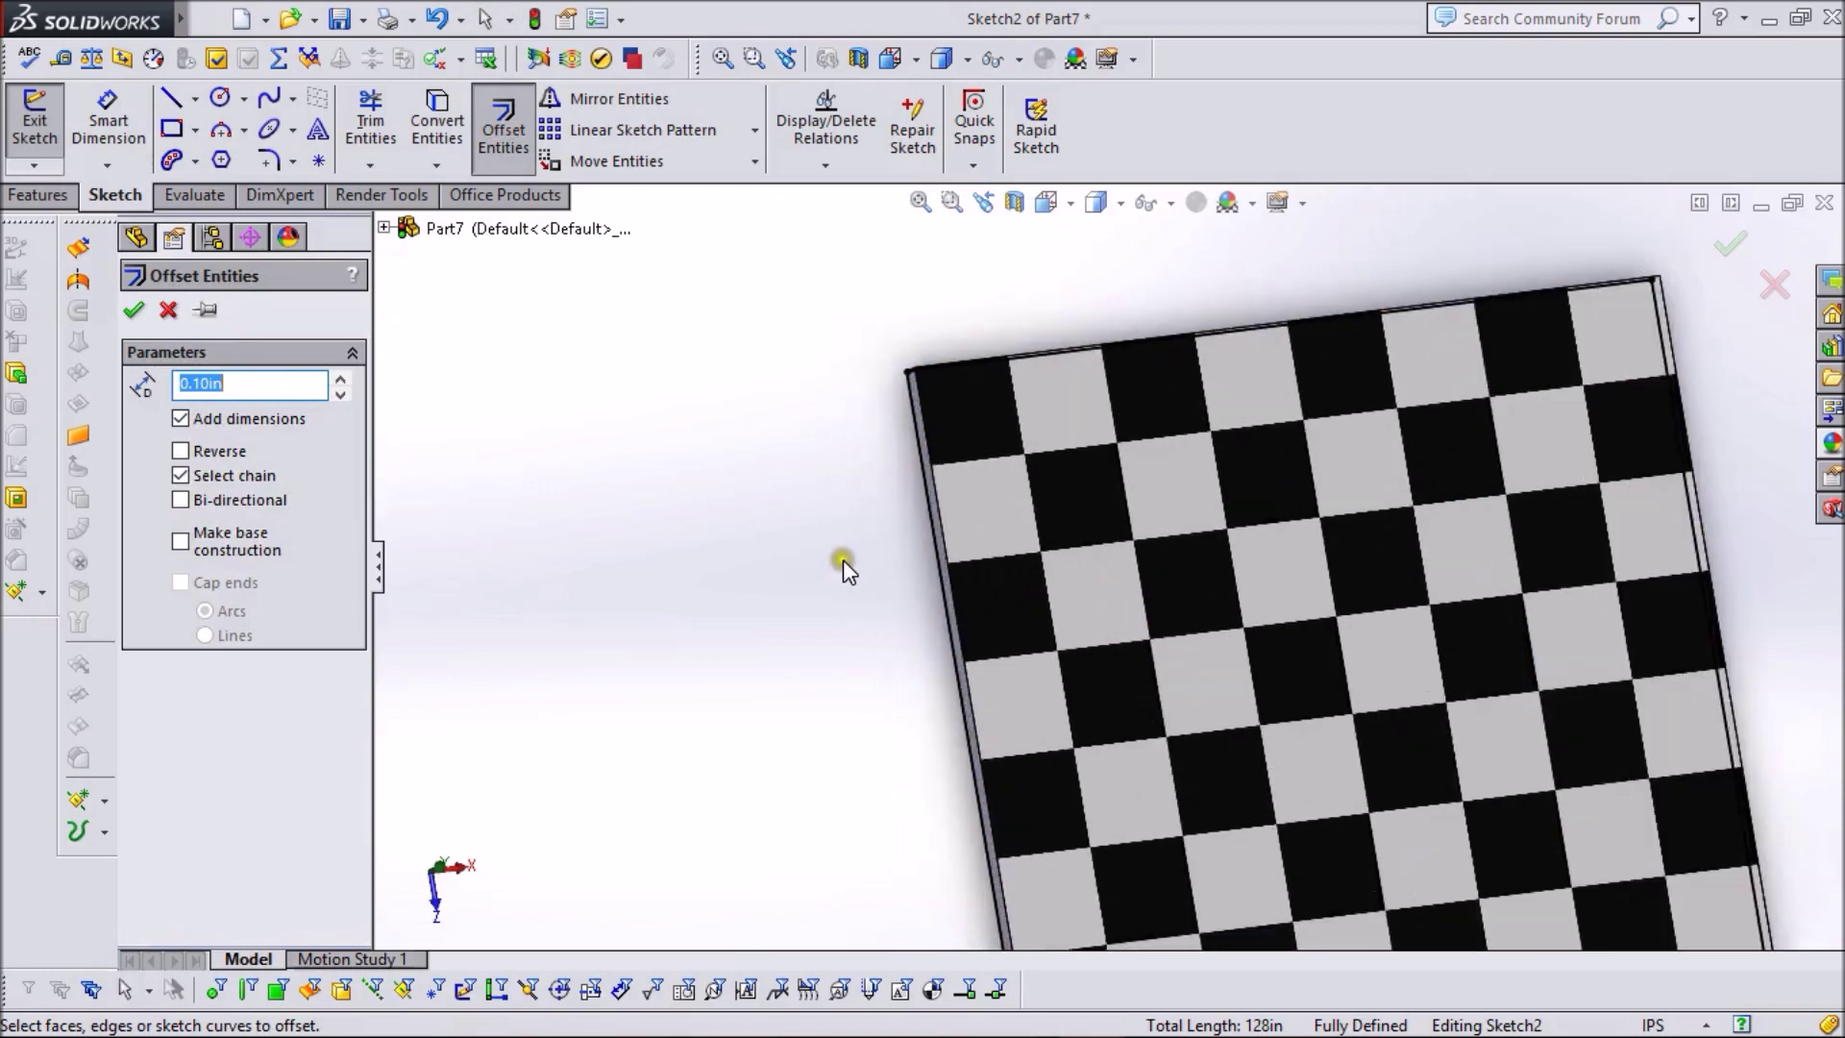
pyautogui.click(921, 514)
pyautogui.moveTo(846, 371); pyautogui.dragTo(846, 456, button='middle')
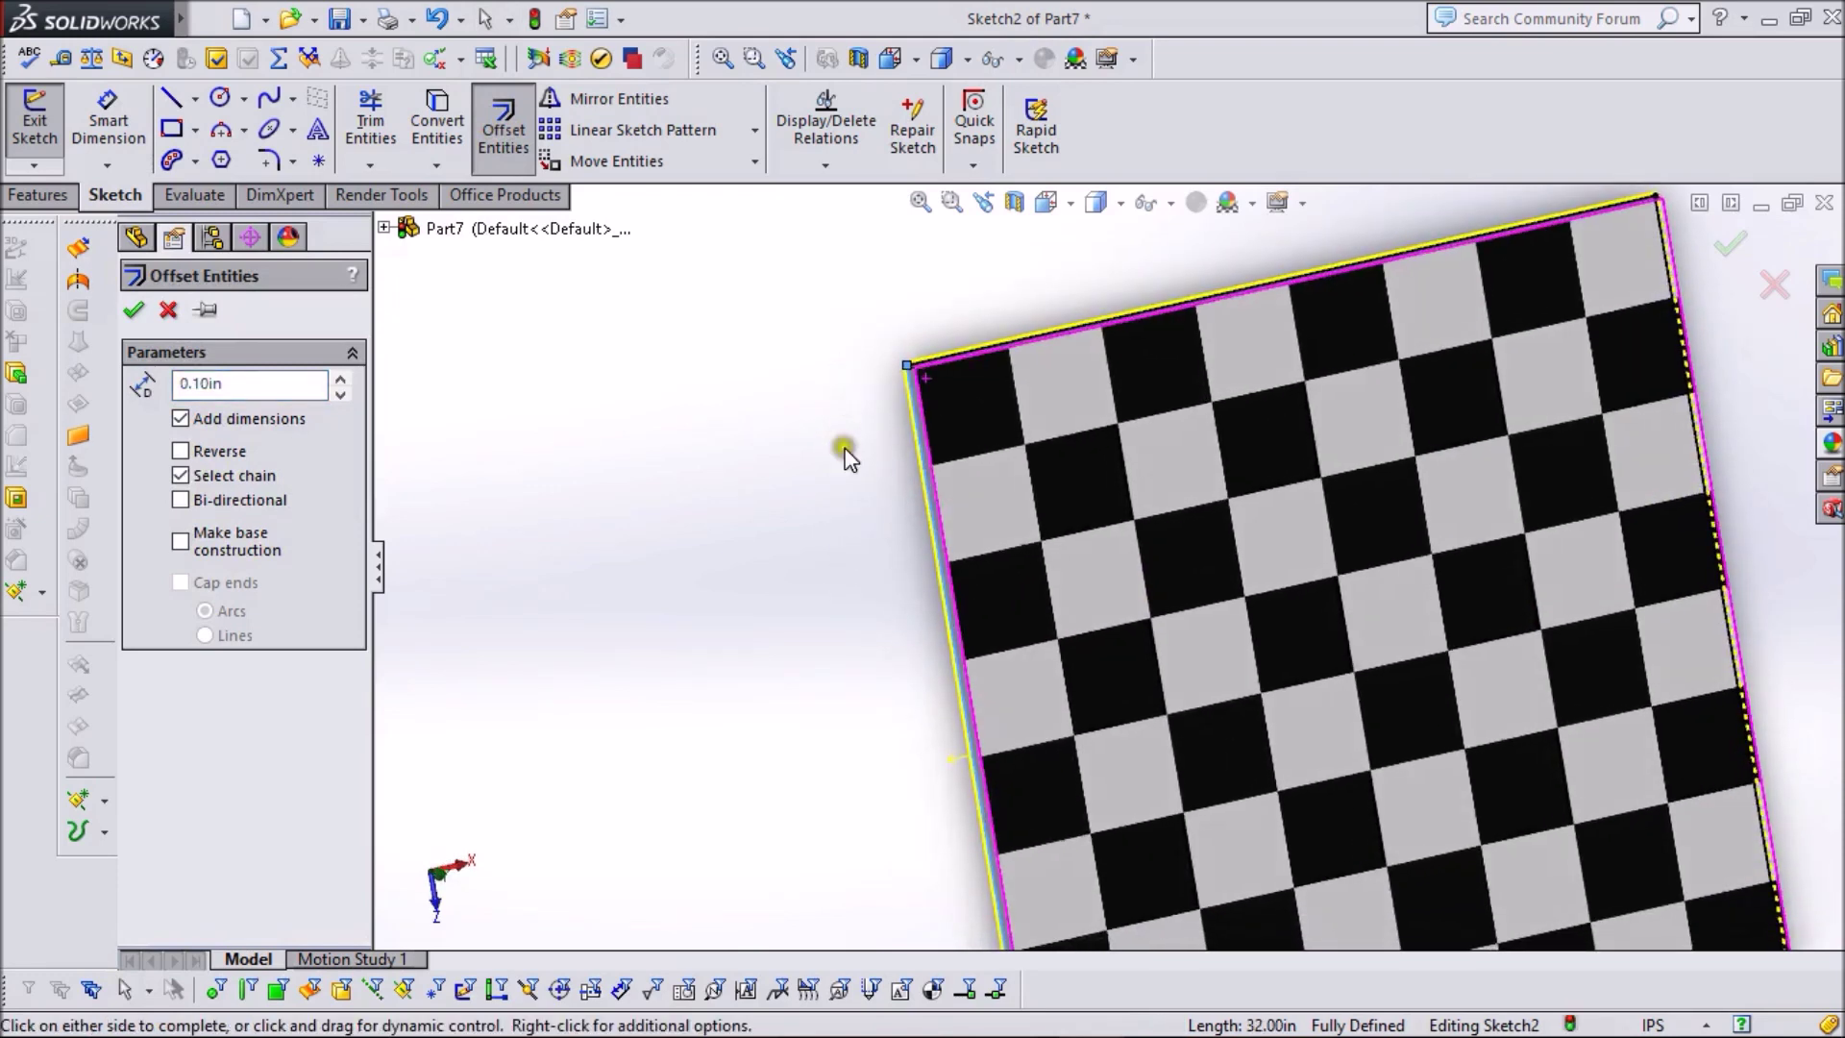
pyautogui.click(272, 381)
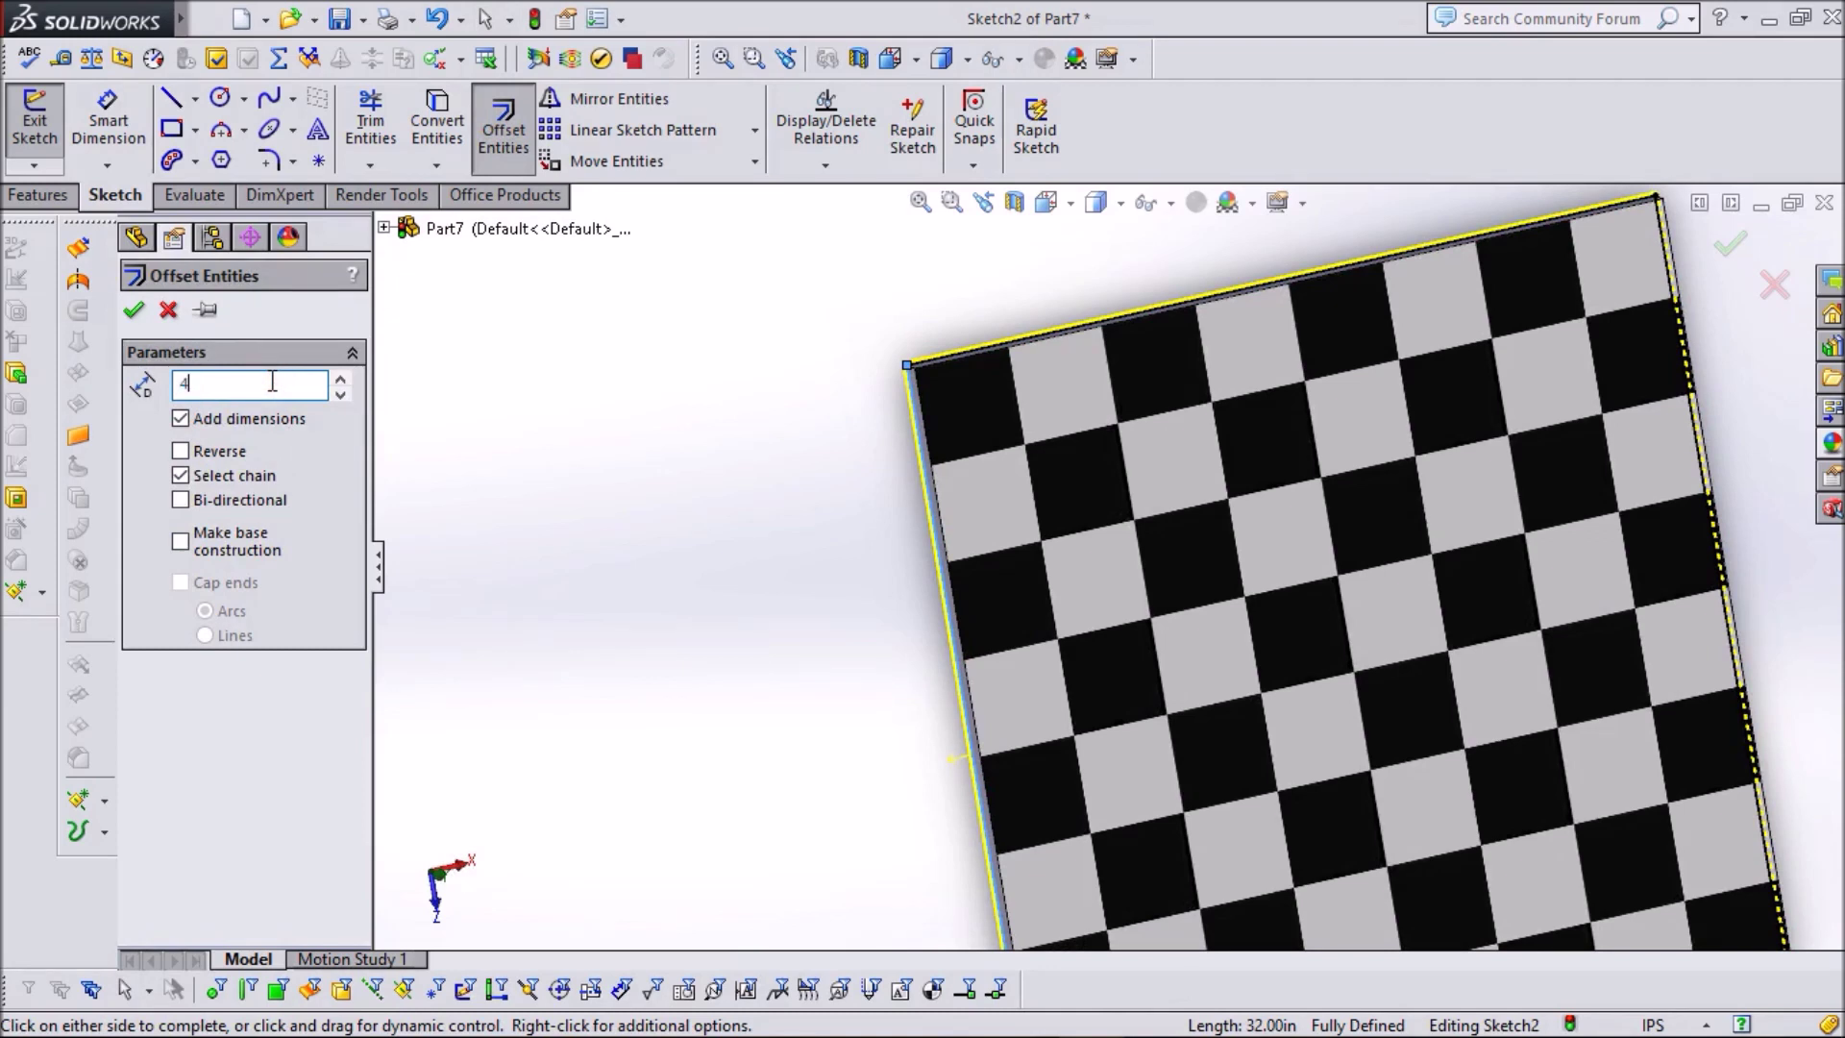
pyautogui.press('Return')
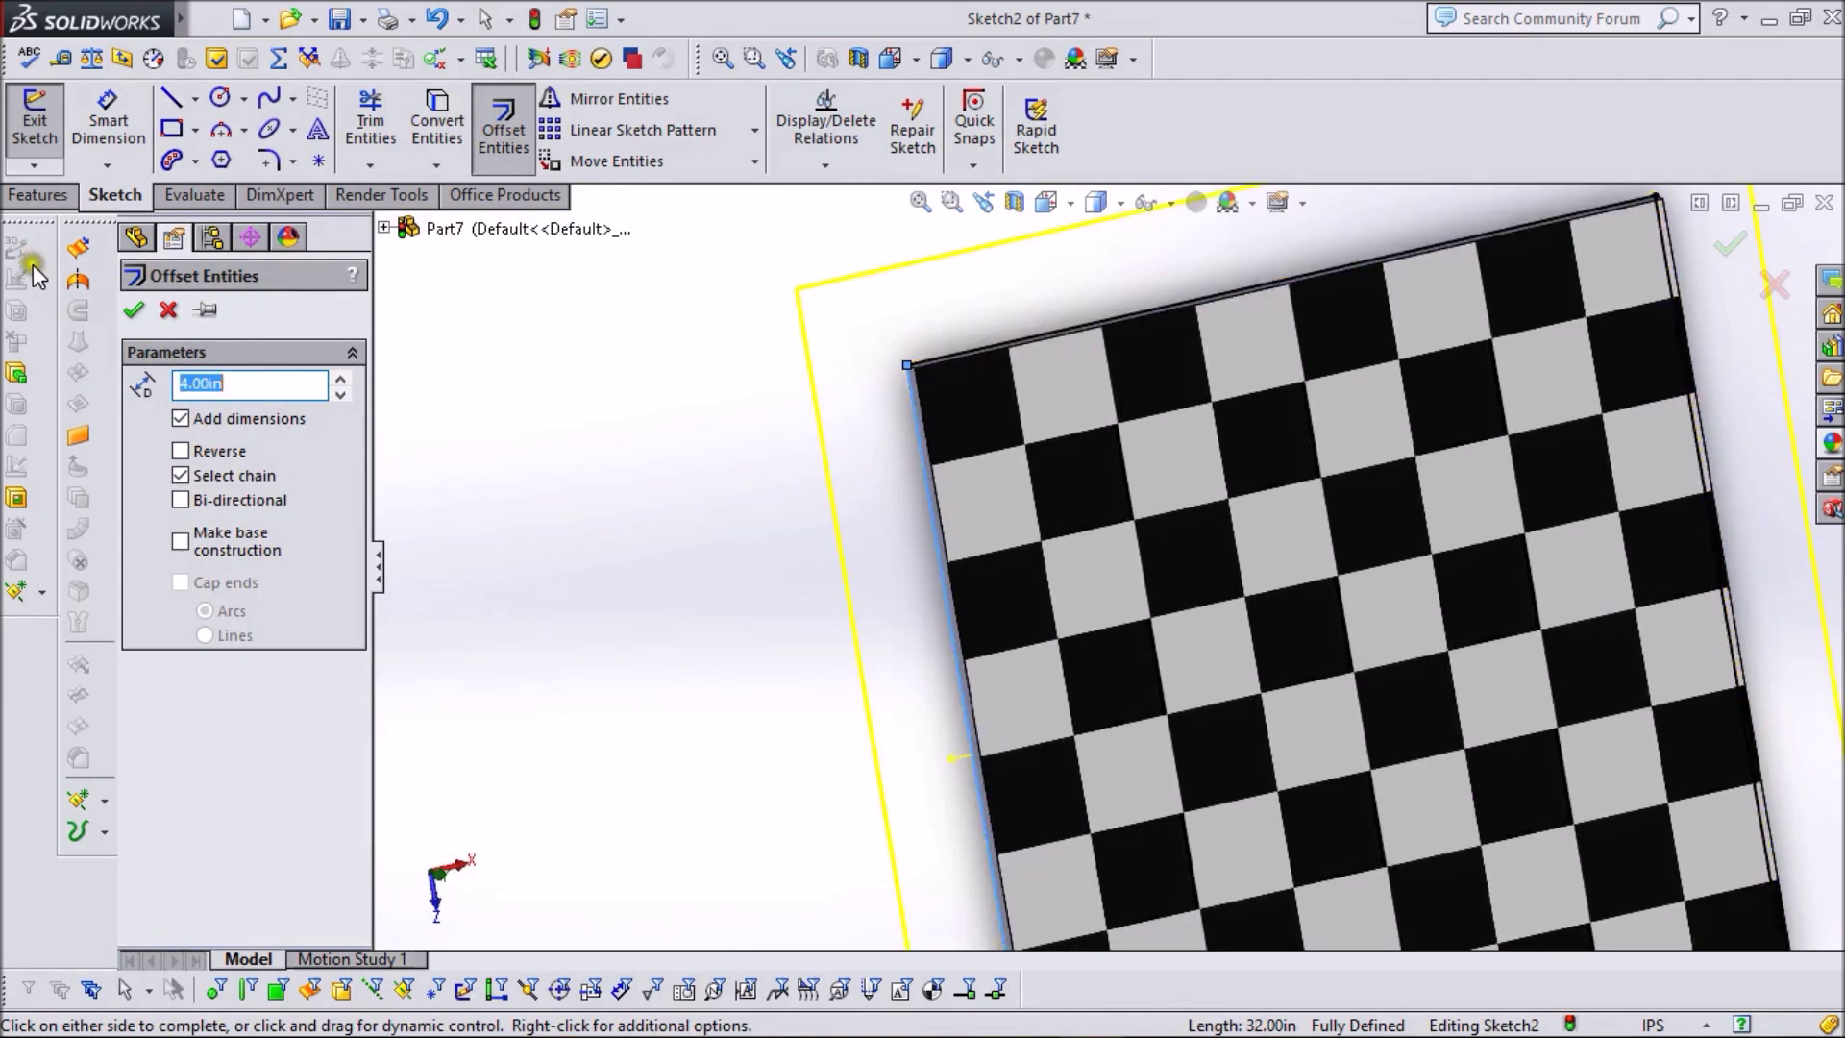
pyautogui.click(136, 307)
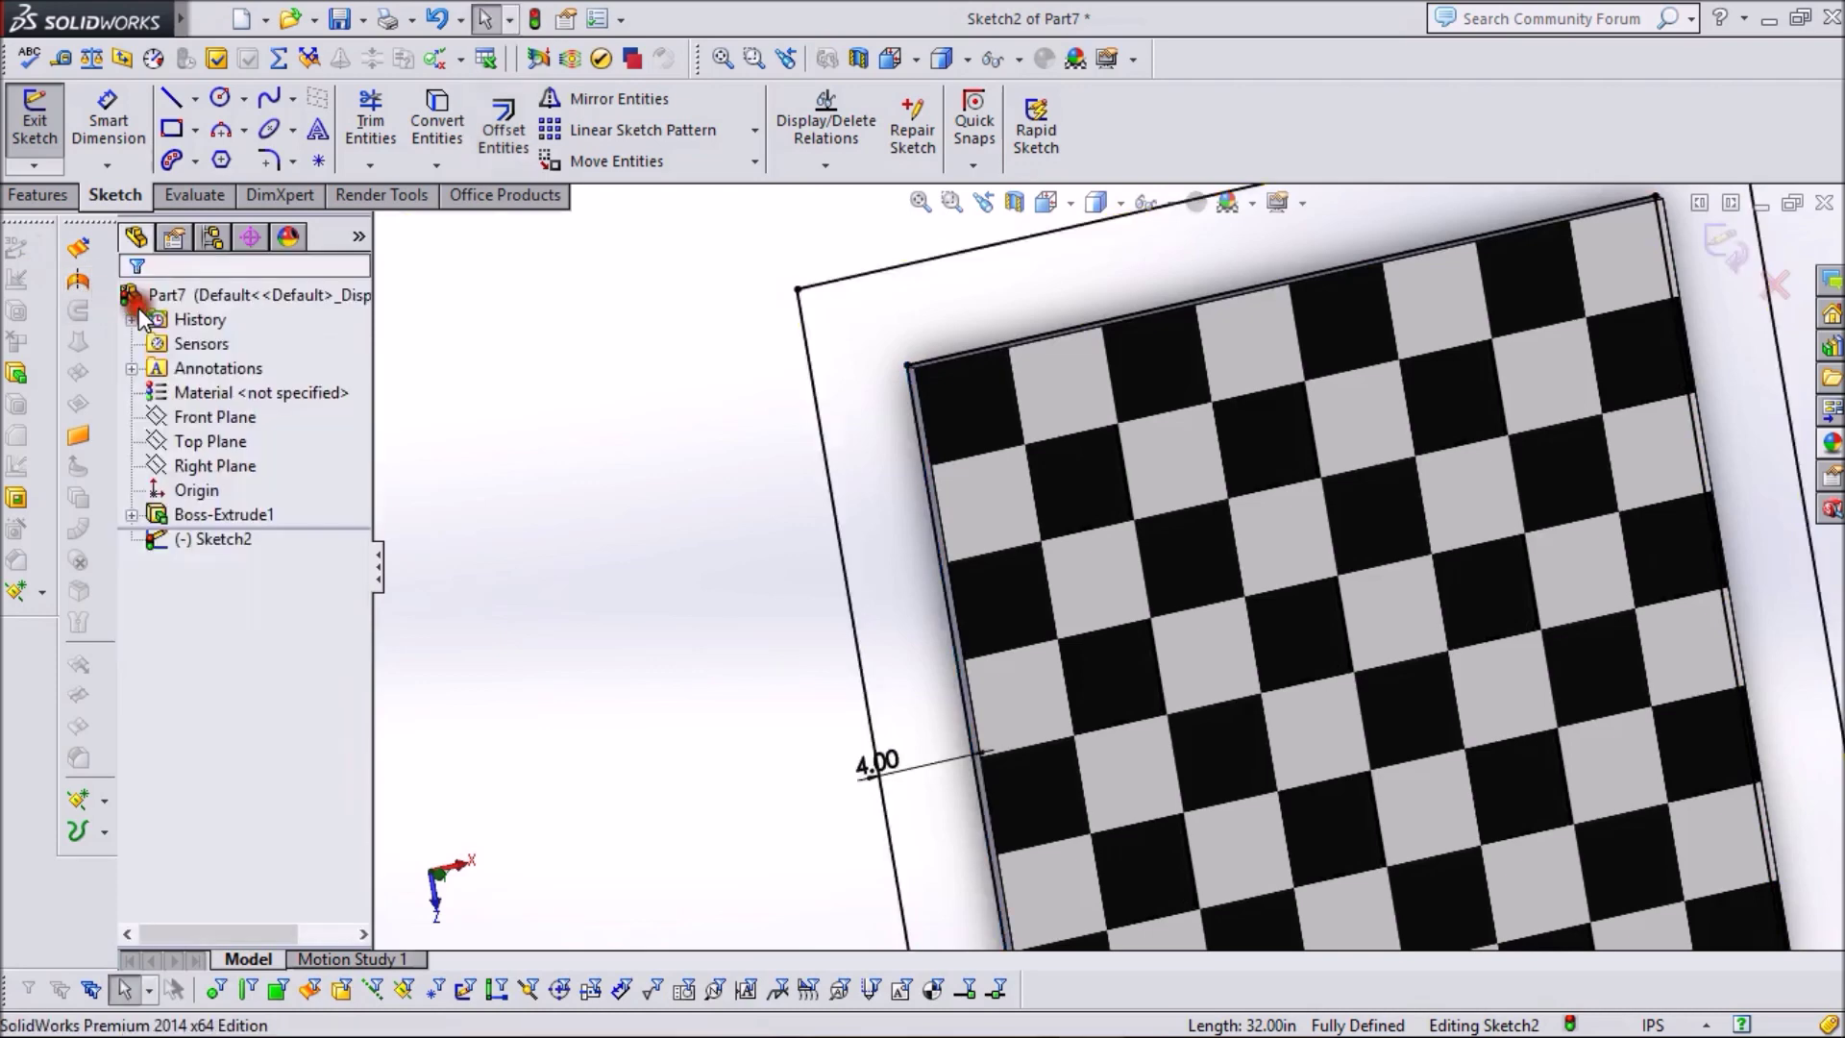
pyautogui.click(265, 159)
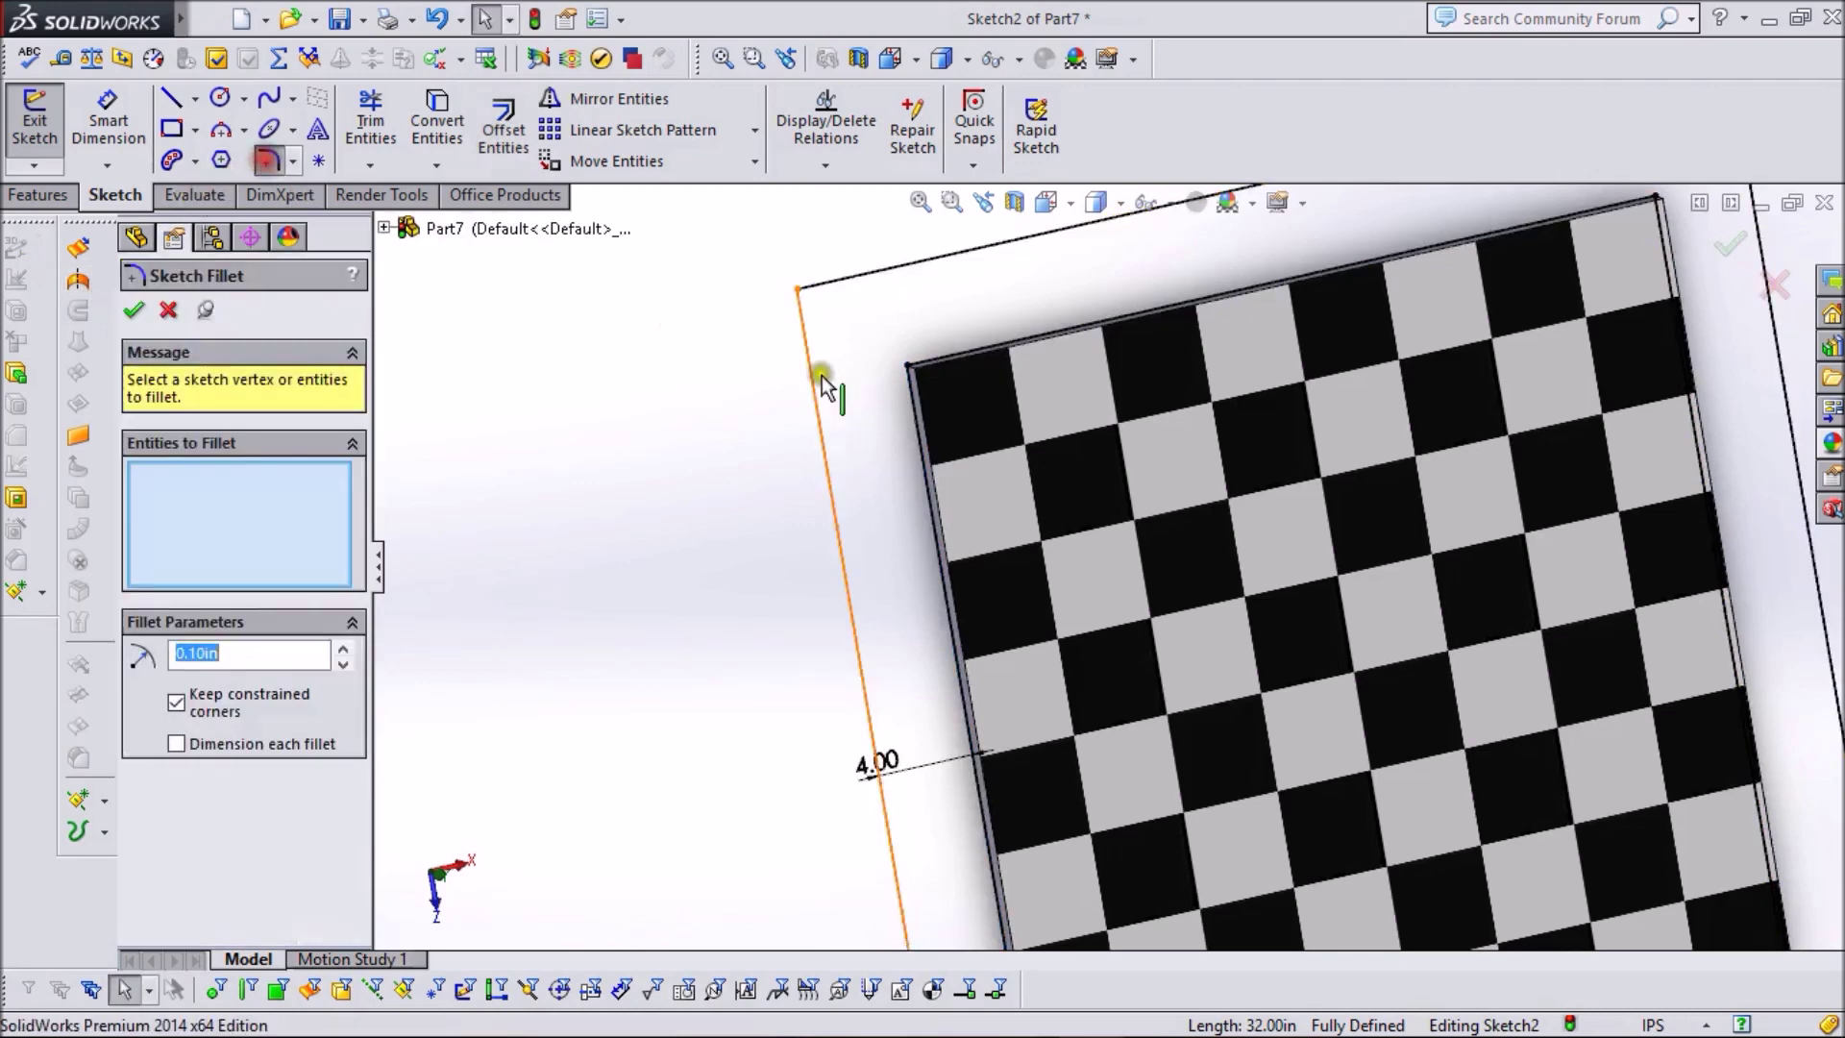
# - Select the offset rectangle's four corner vertices for sketch fillets
pyautogui.click(797, 285)
pyautogui.scroll(3, 1368, 413)
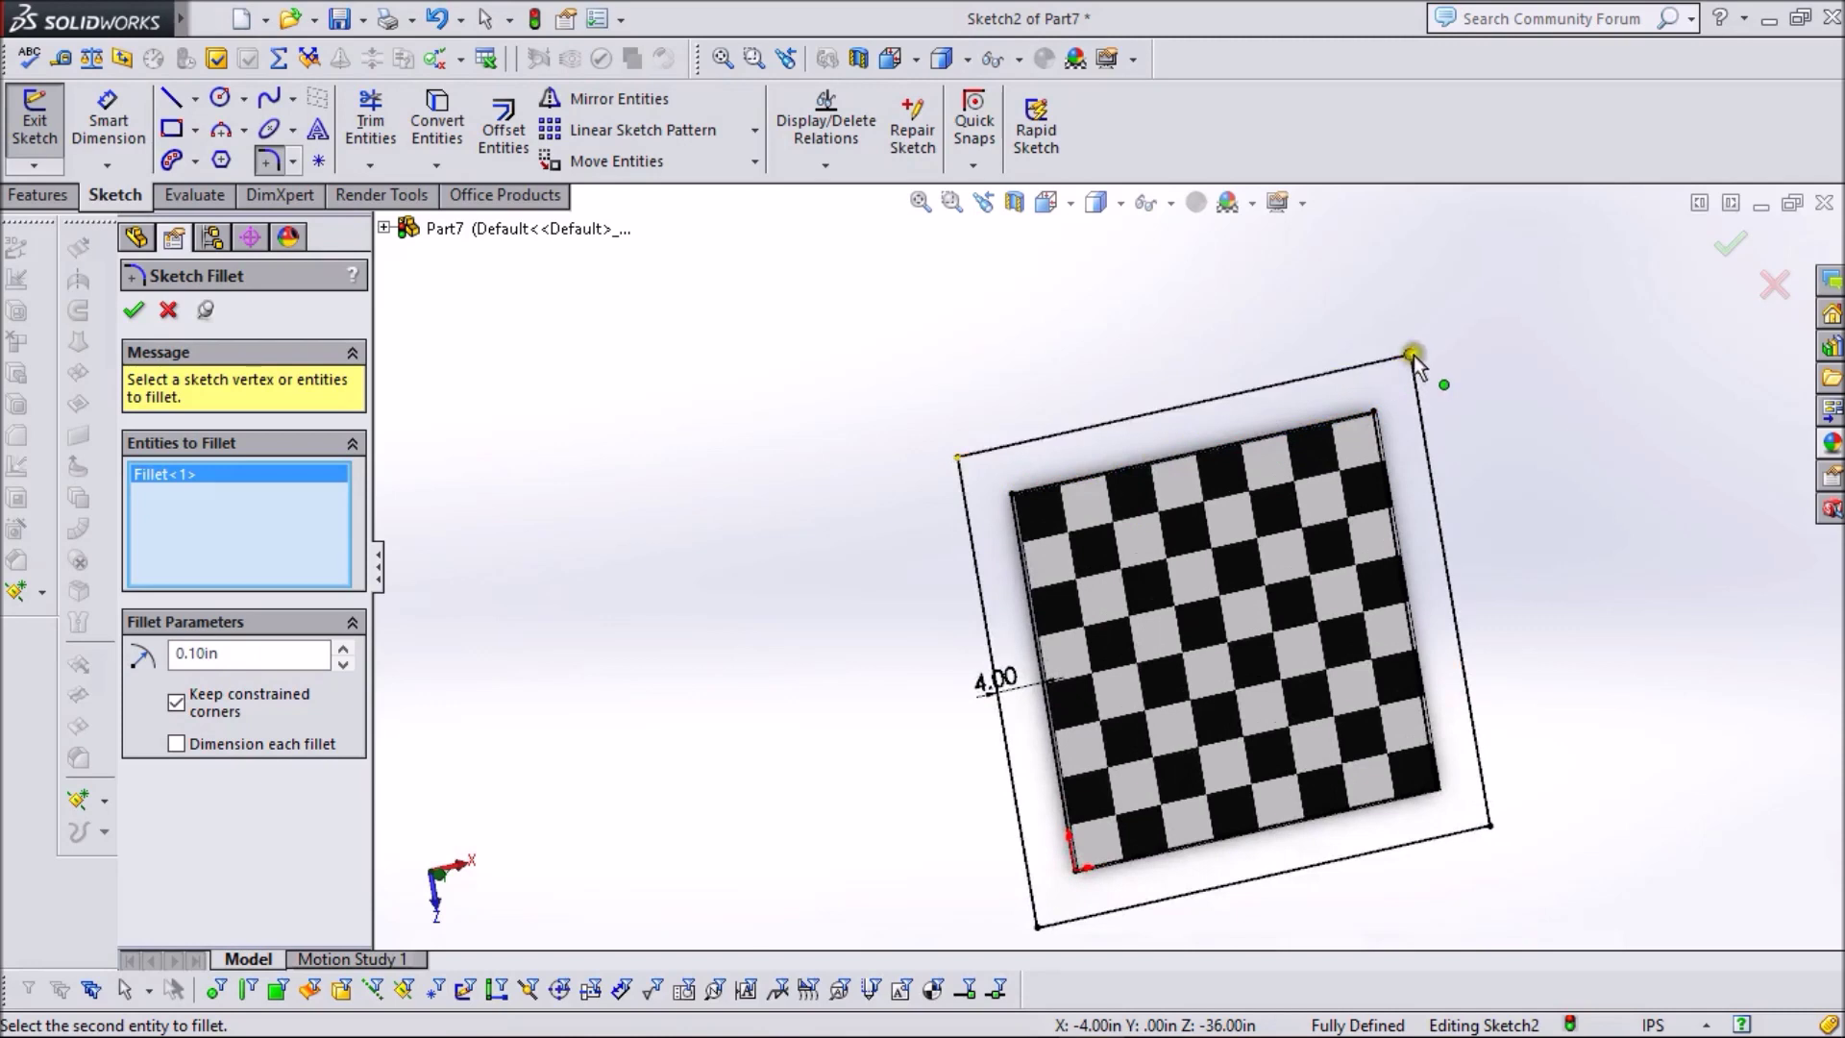
pyautogui.click(1412, 353)
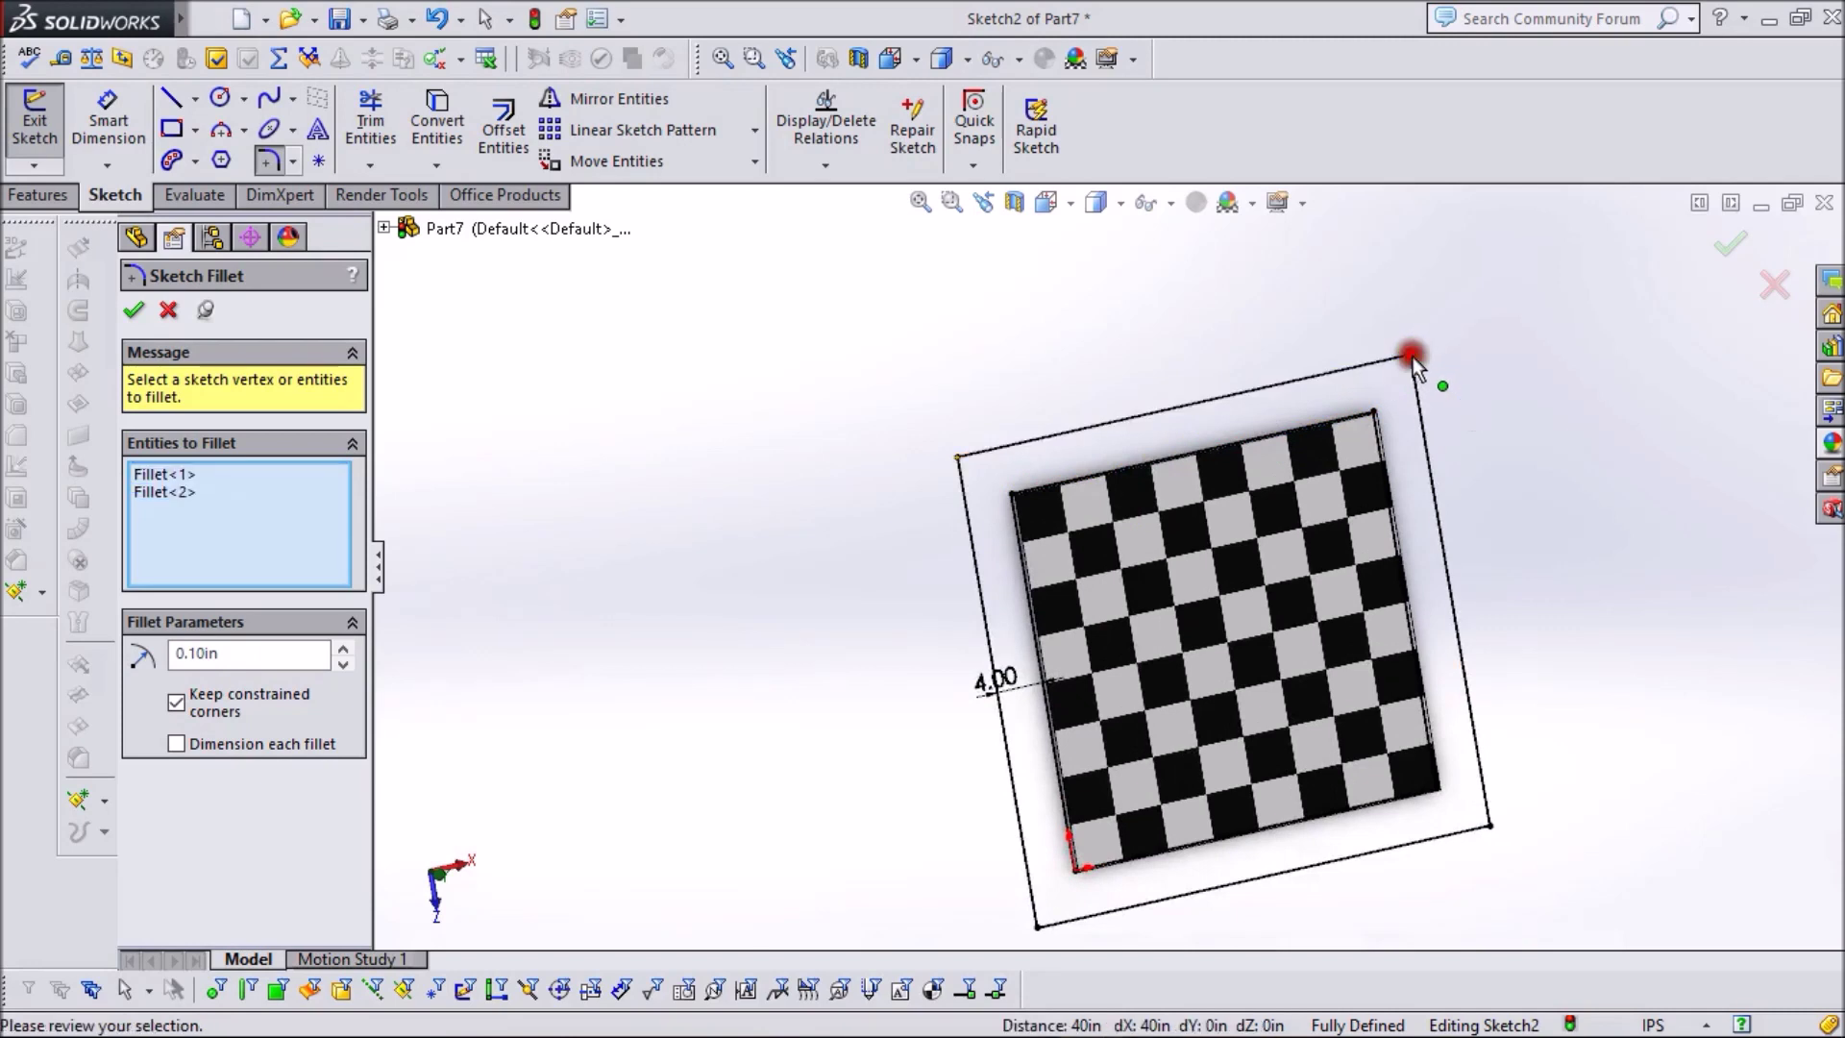
pyautogui.click(1491, 826)
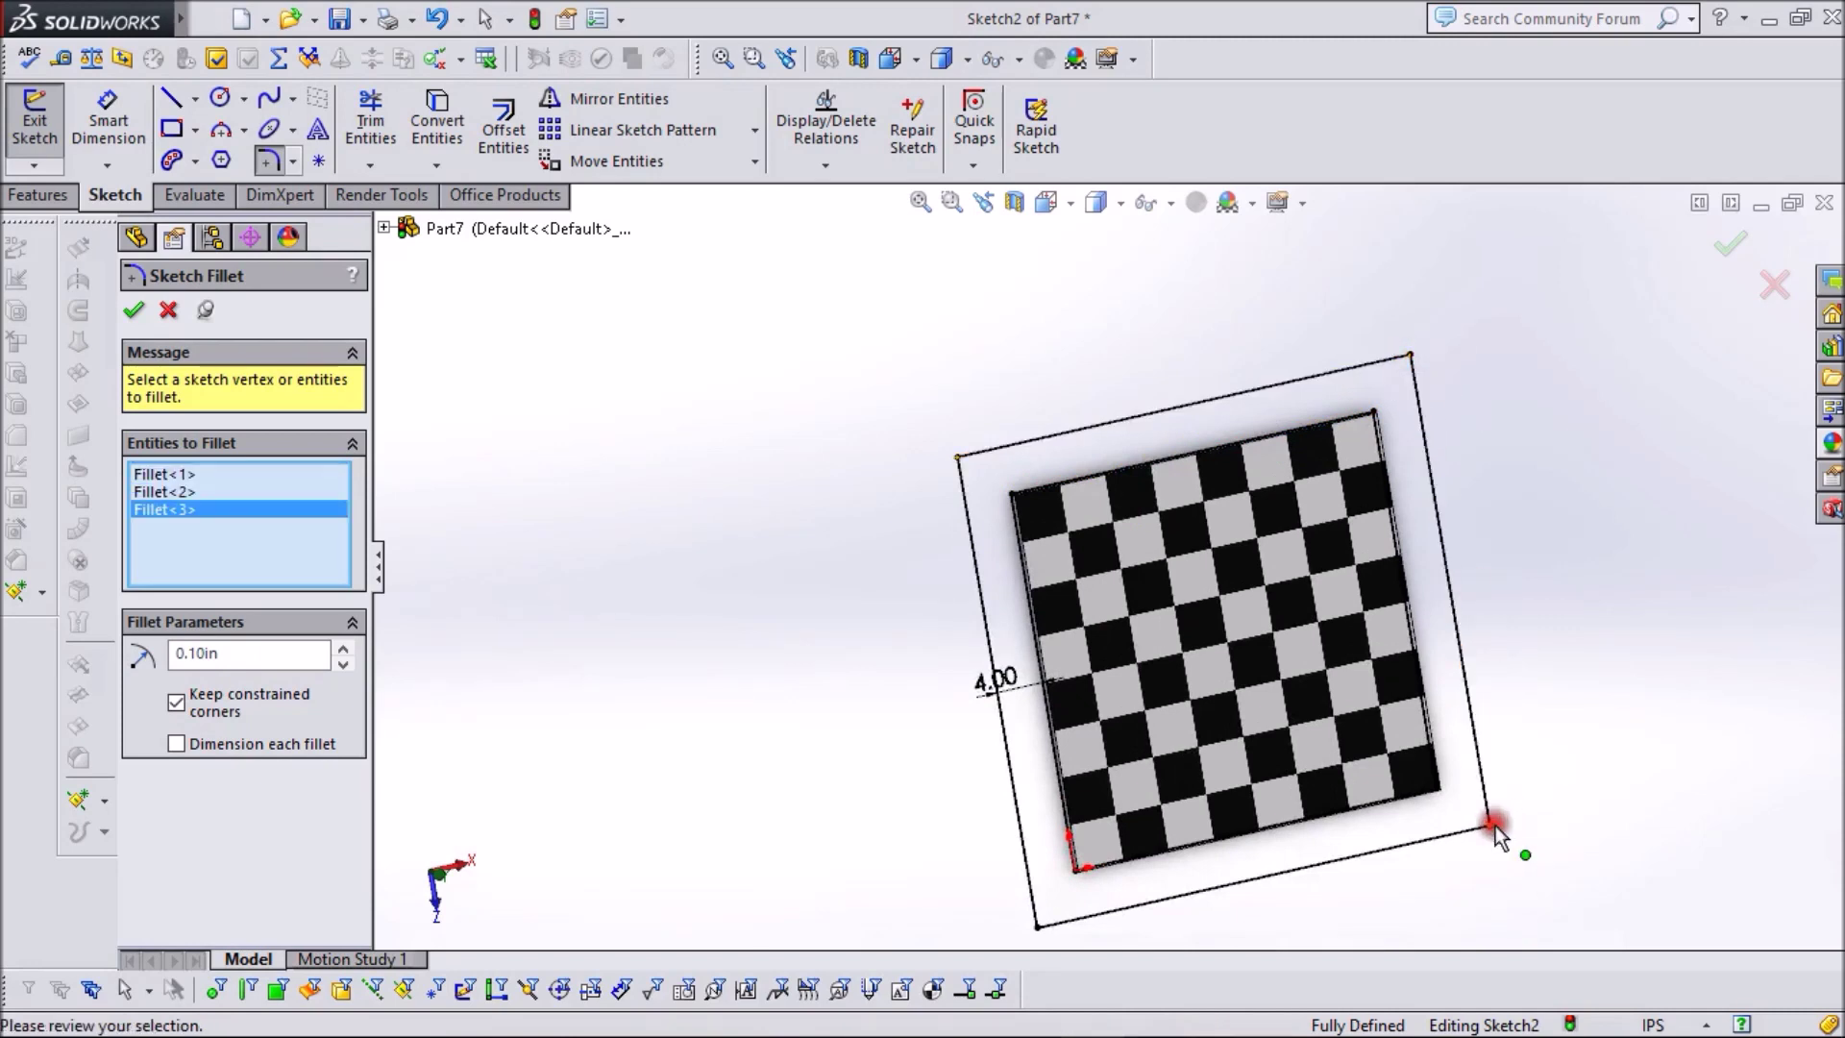
pyautogui.click(1036, 926)
# - Set the fillet radius to 3.00 in and apply it to all four corners
pyautogui.click(343, 642)
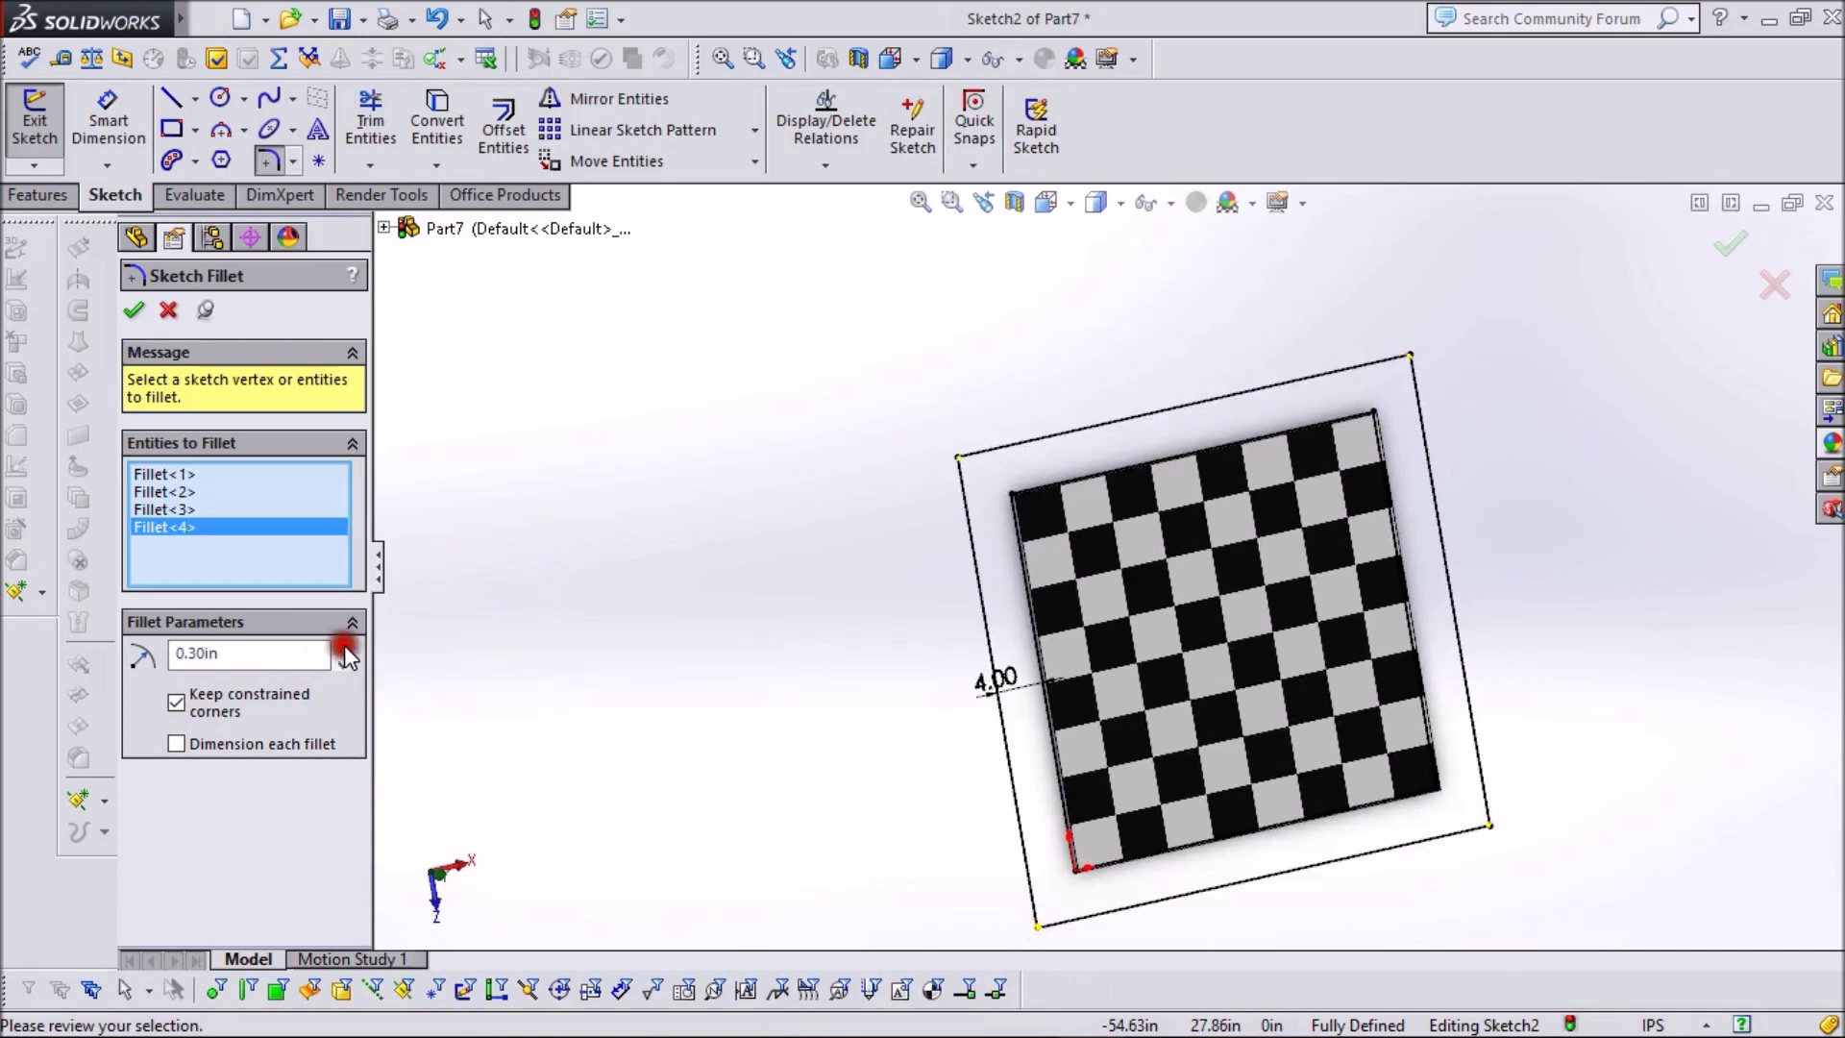
pyautogui.moveTo(344, 644); pyautogui.dragTo(344, 644)
pyautogui.click(348, 665)
pyautogui.click(348, 664)
pyautogui.click(348, 666)
pyautogui.click(346, 647)
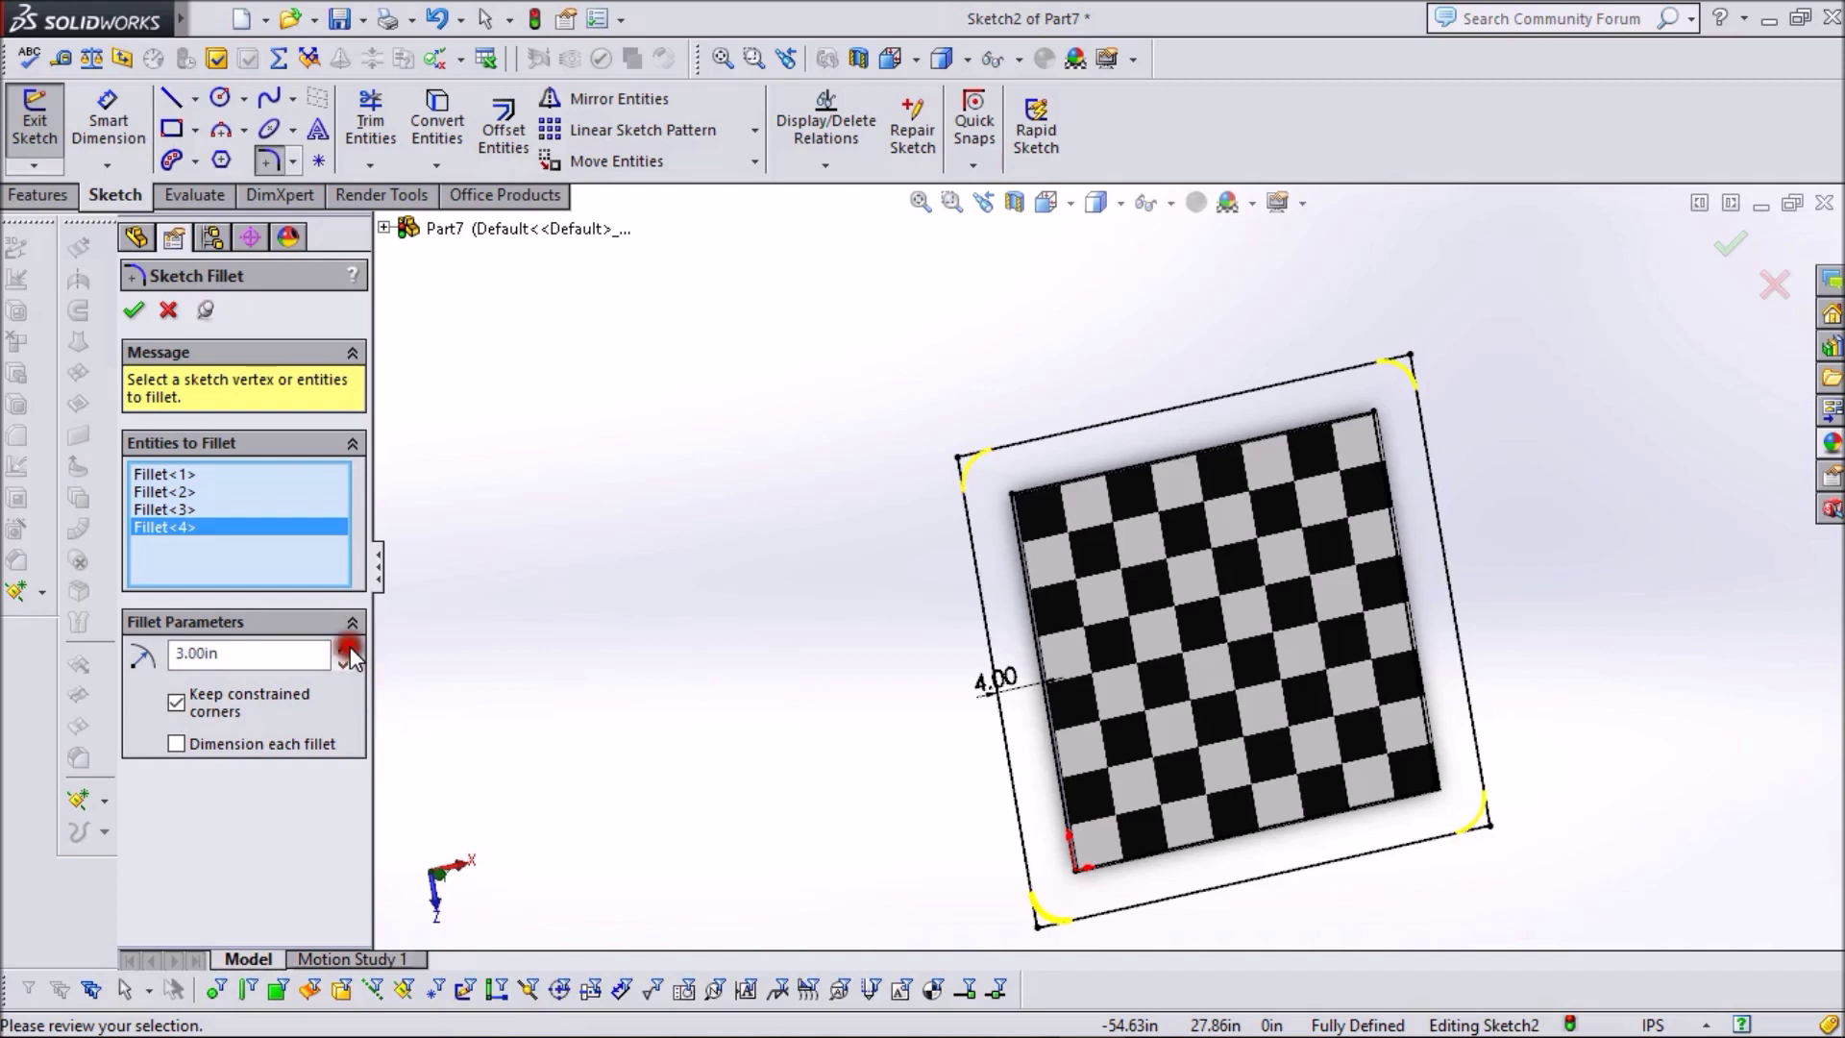
pyautogui.click(134, 310)
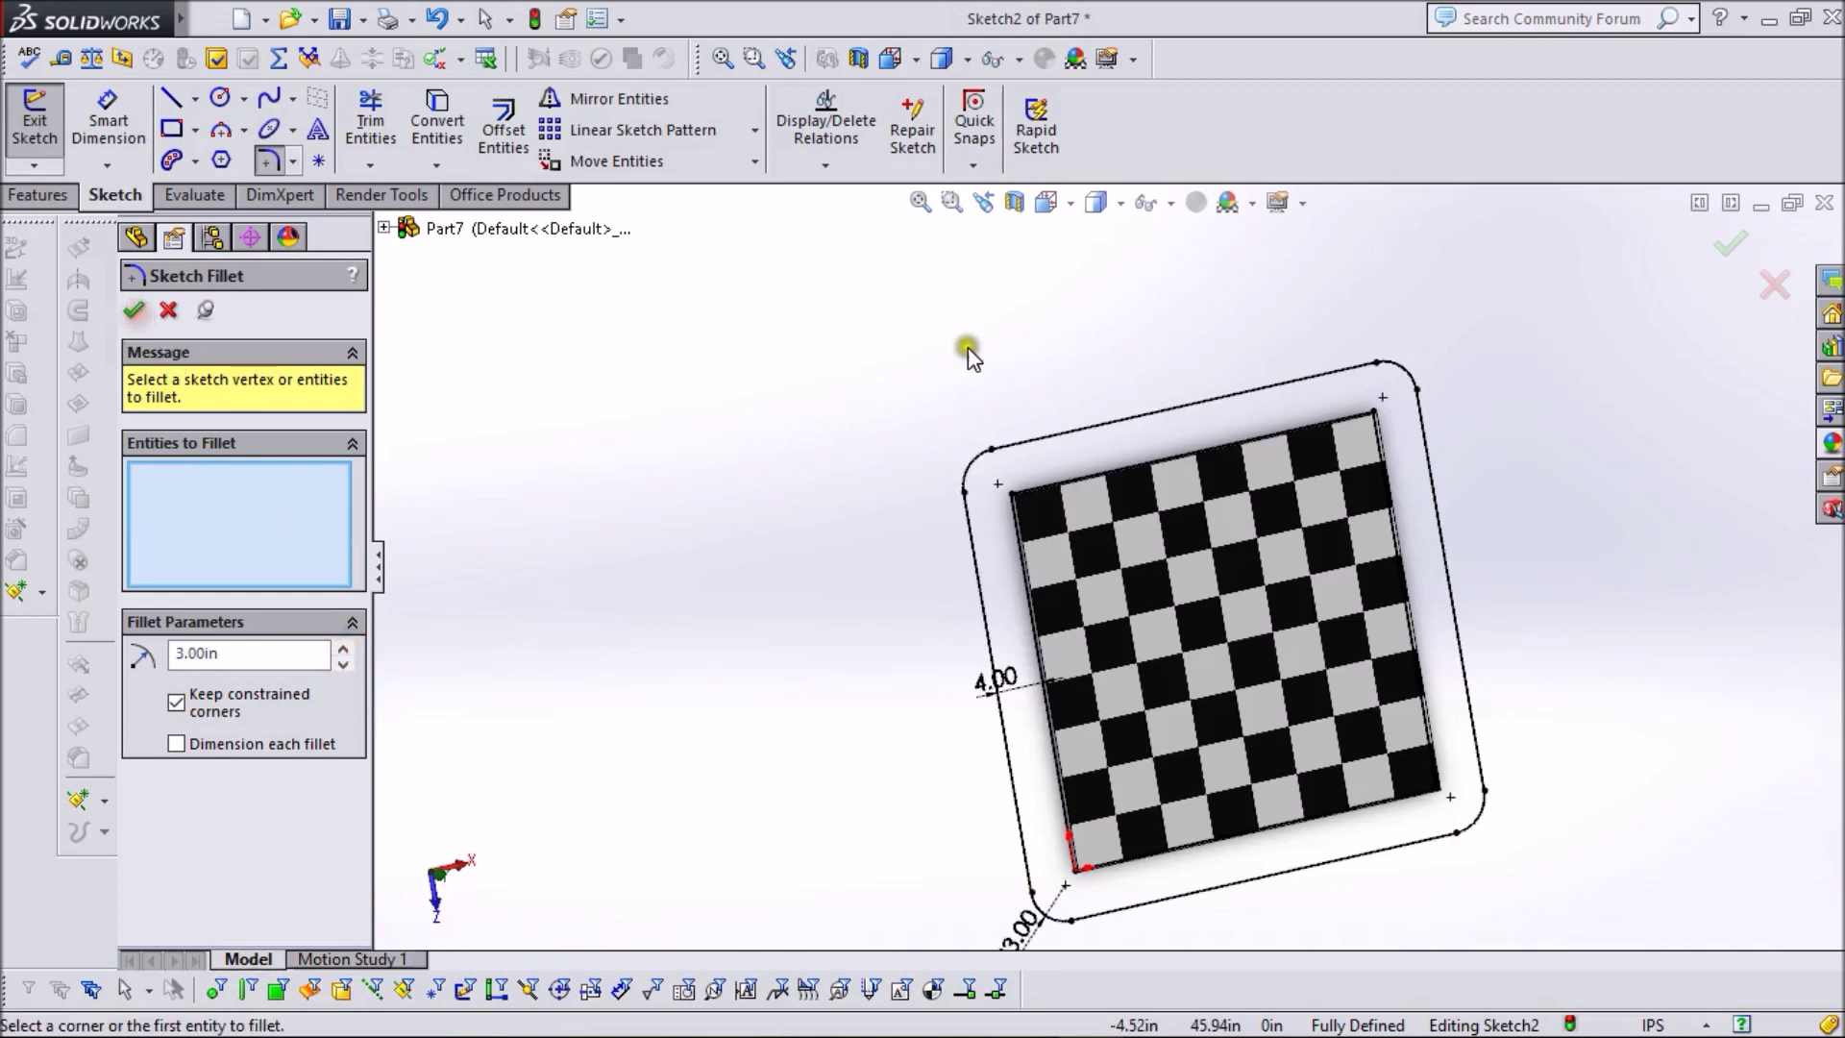
pyautogui.click(132, 311)
pyautogui.click(38, 194)
# - Extrude the rounded border sketch as a blind boss 1.2 in deep
pyautogui.click(88, 136)
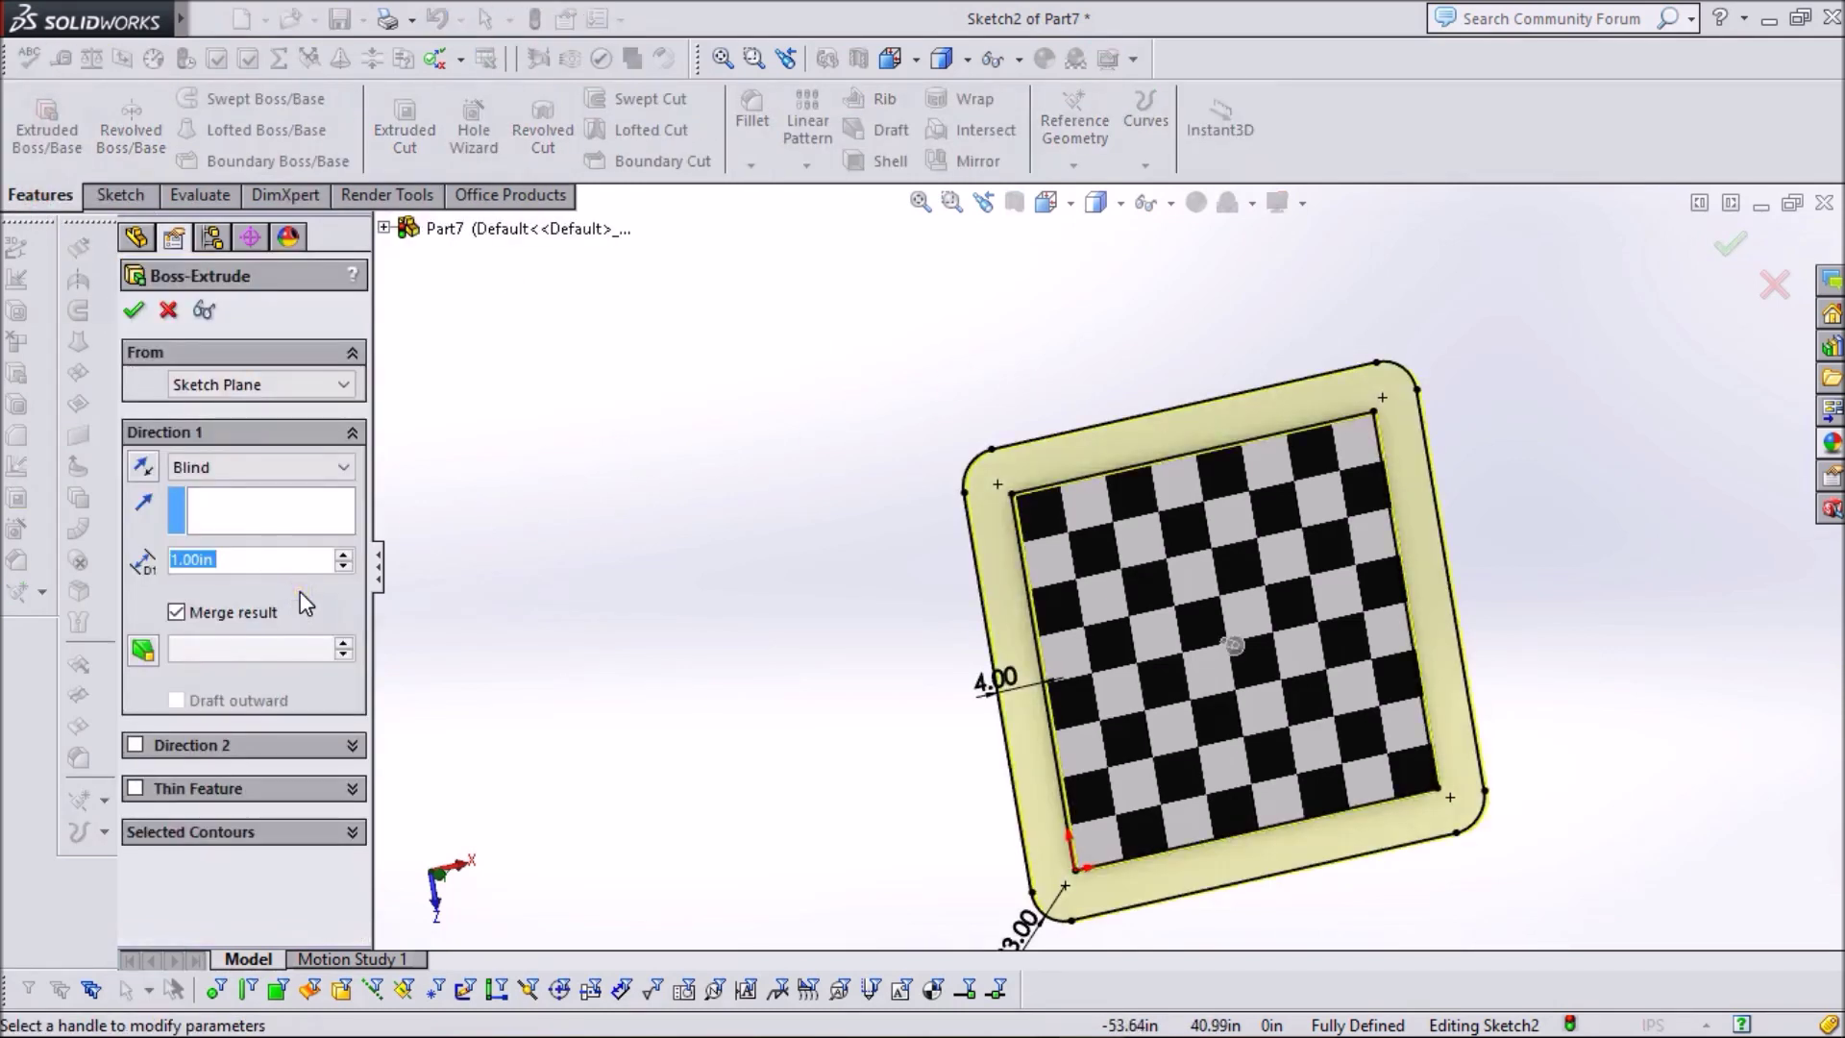
pyautogui.write('1.2')
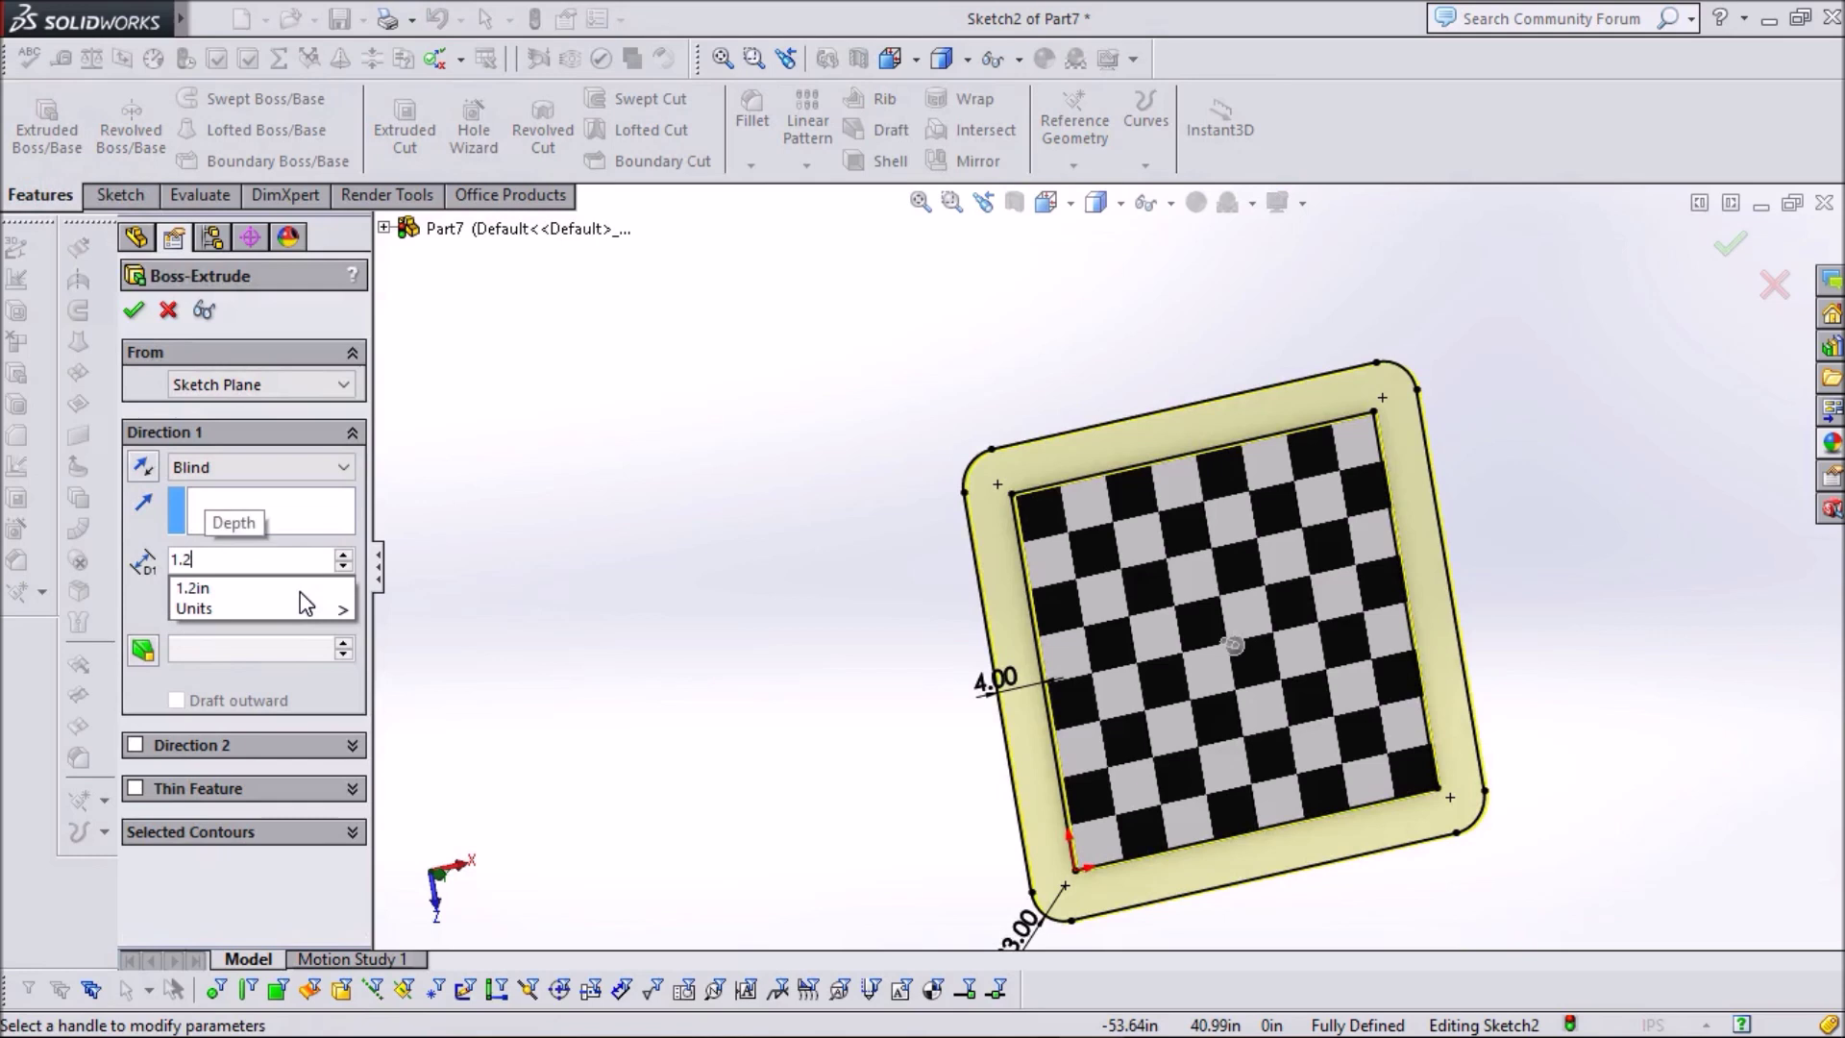
pyautogui.press('Return')
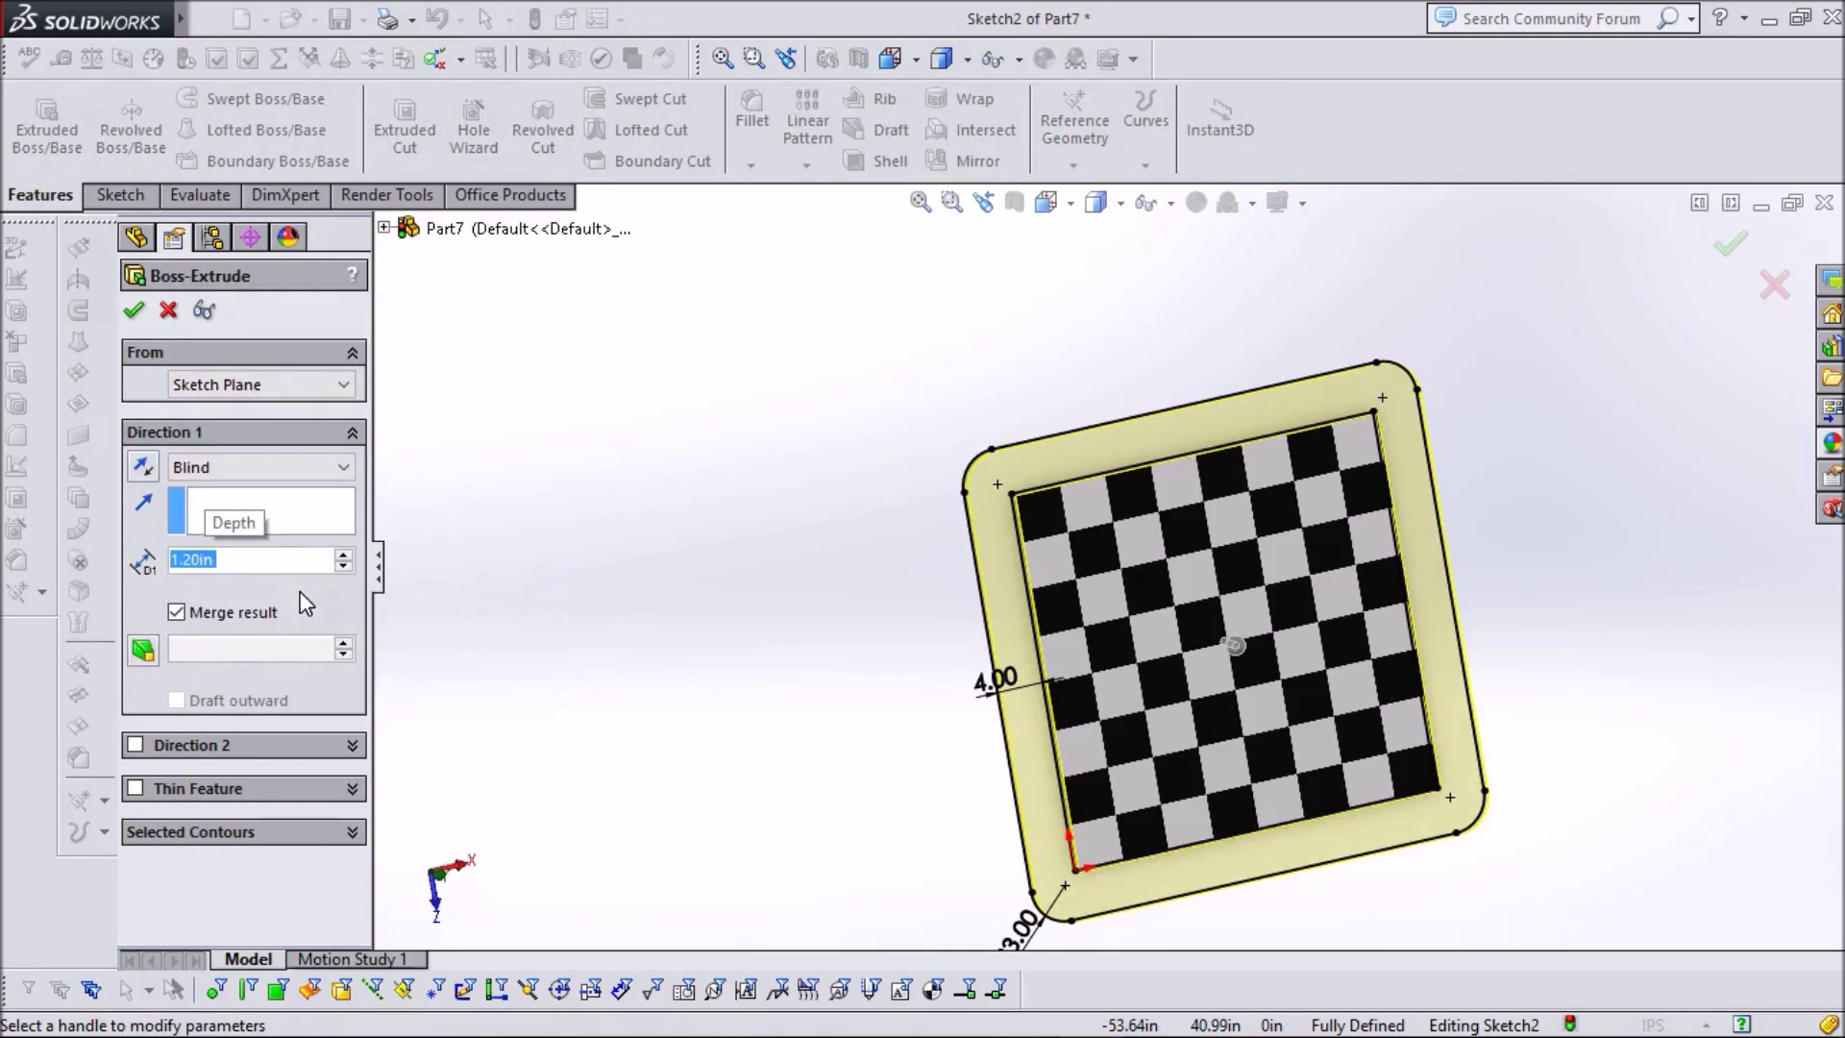
pyautogui.click(143, 309)
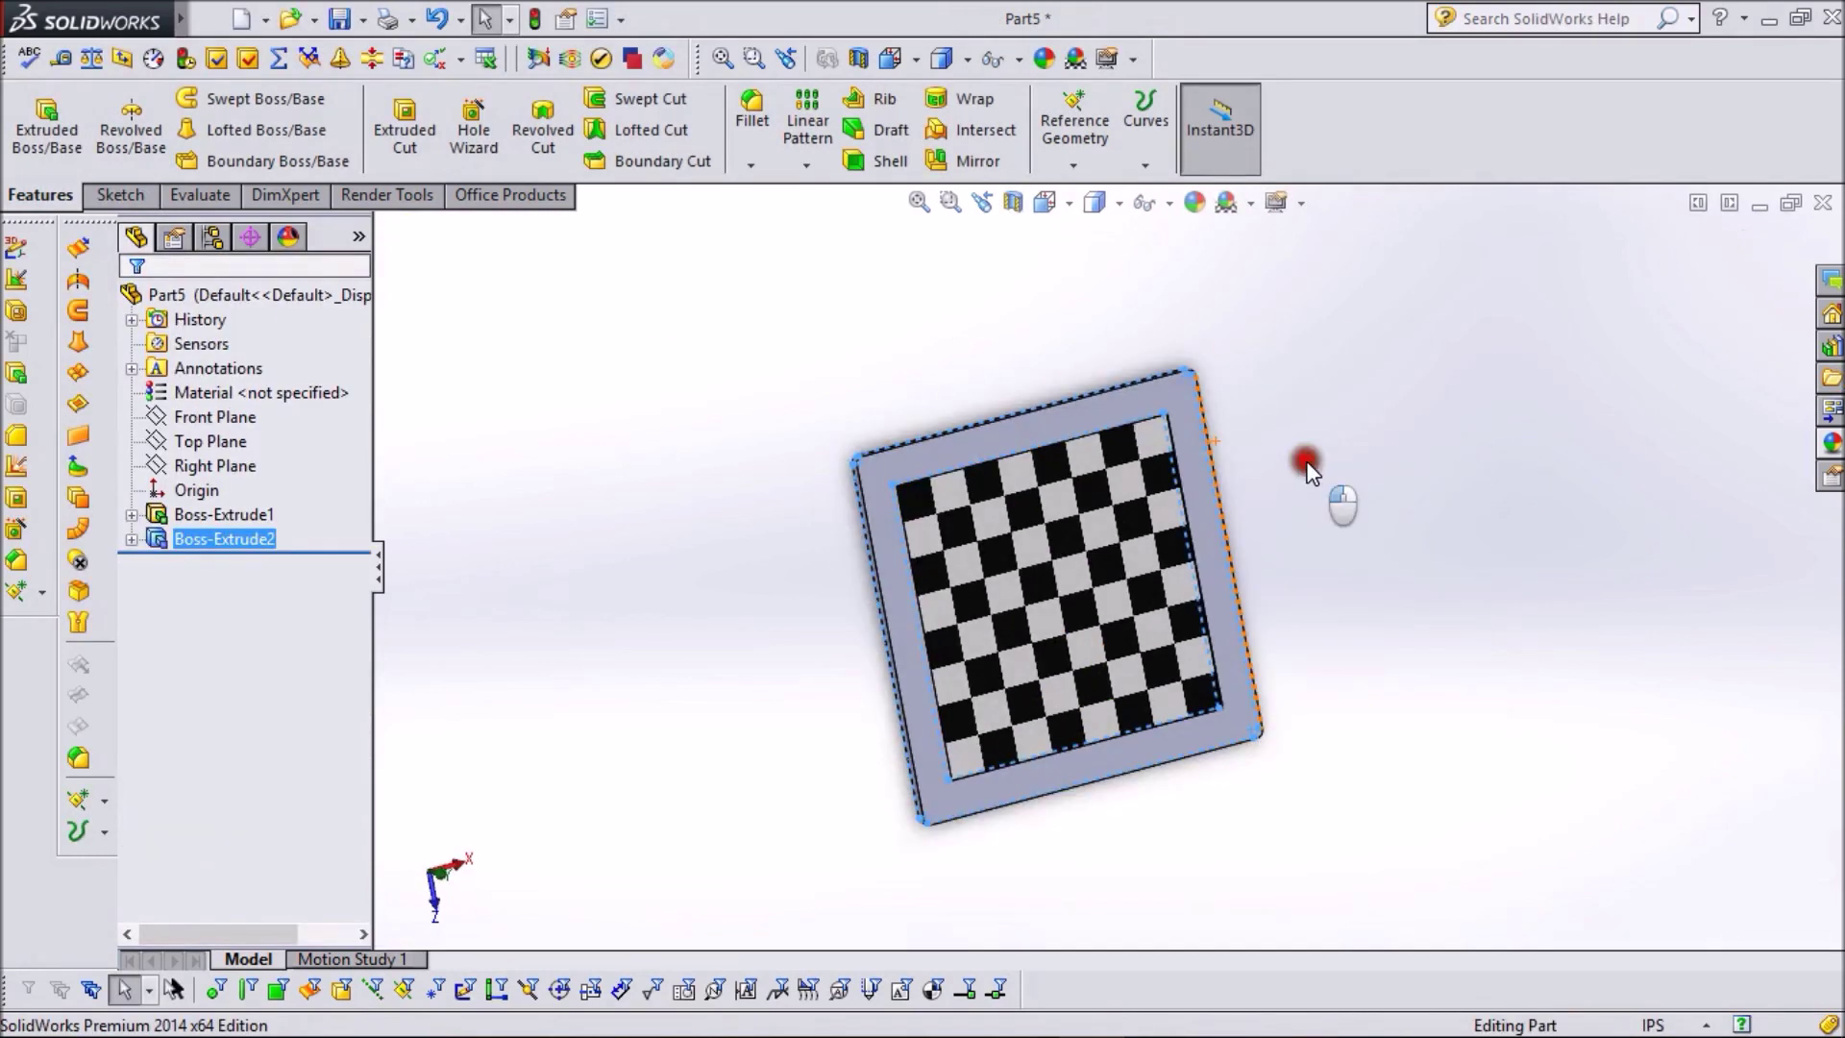
pyautogui.click(1306, 464)
# - Apply the Blue solid colour from the appearances library to the whole body
pyautogui.click(1831, 443)
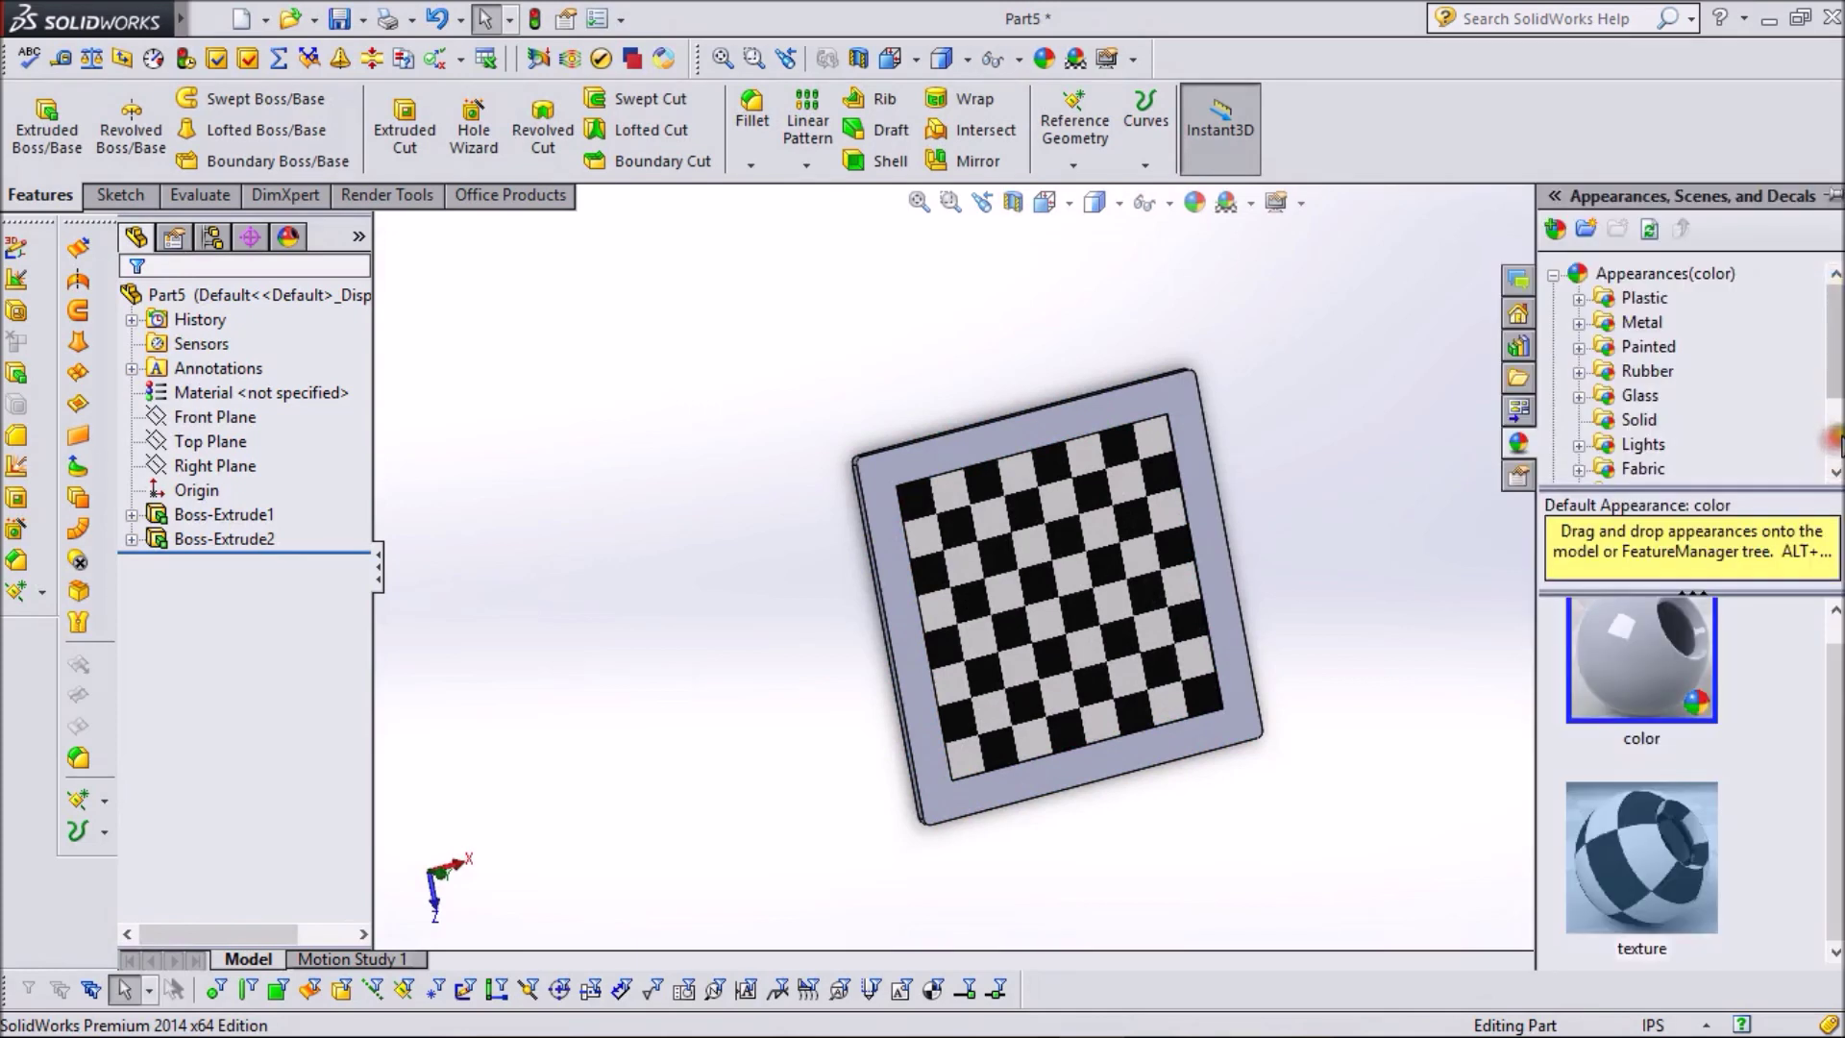
pyautogui.click(1633, 398)
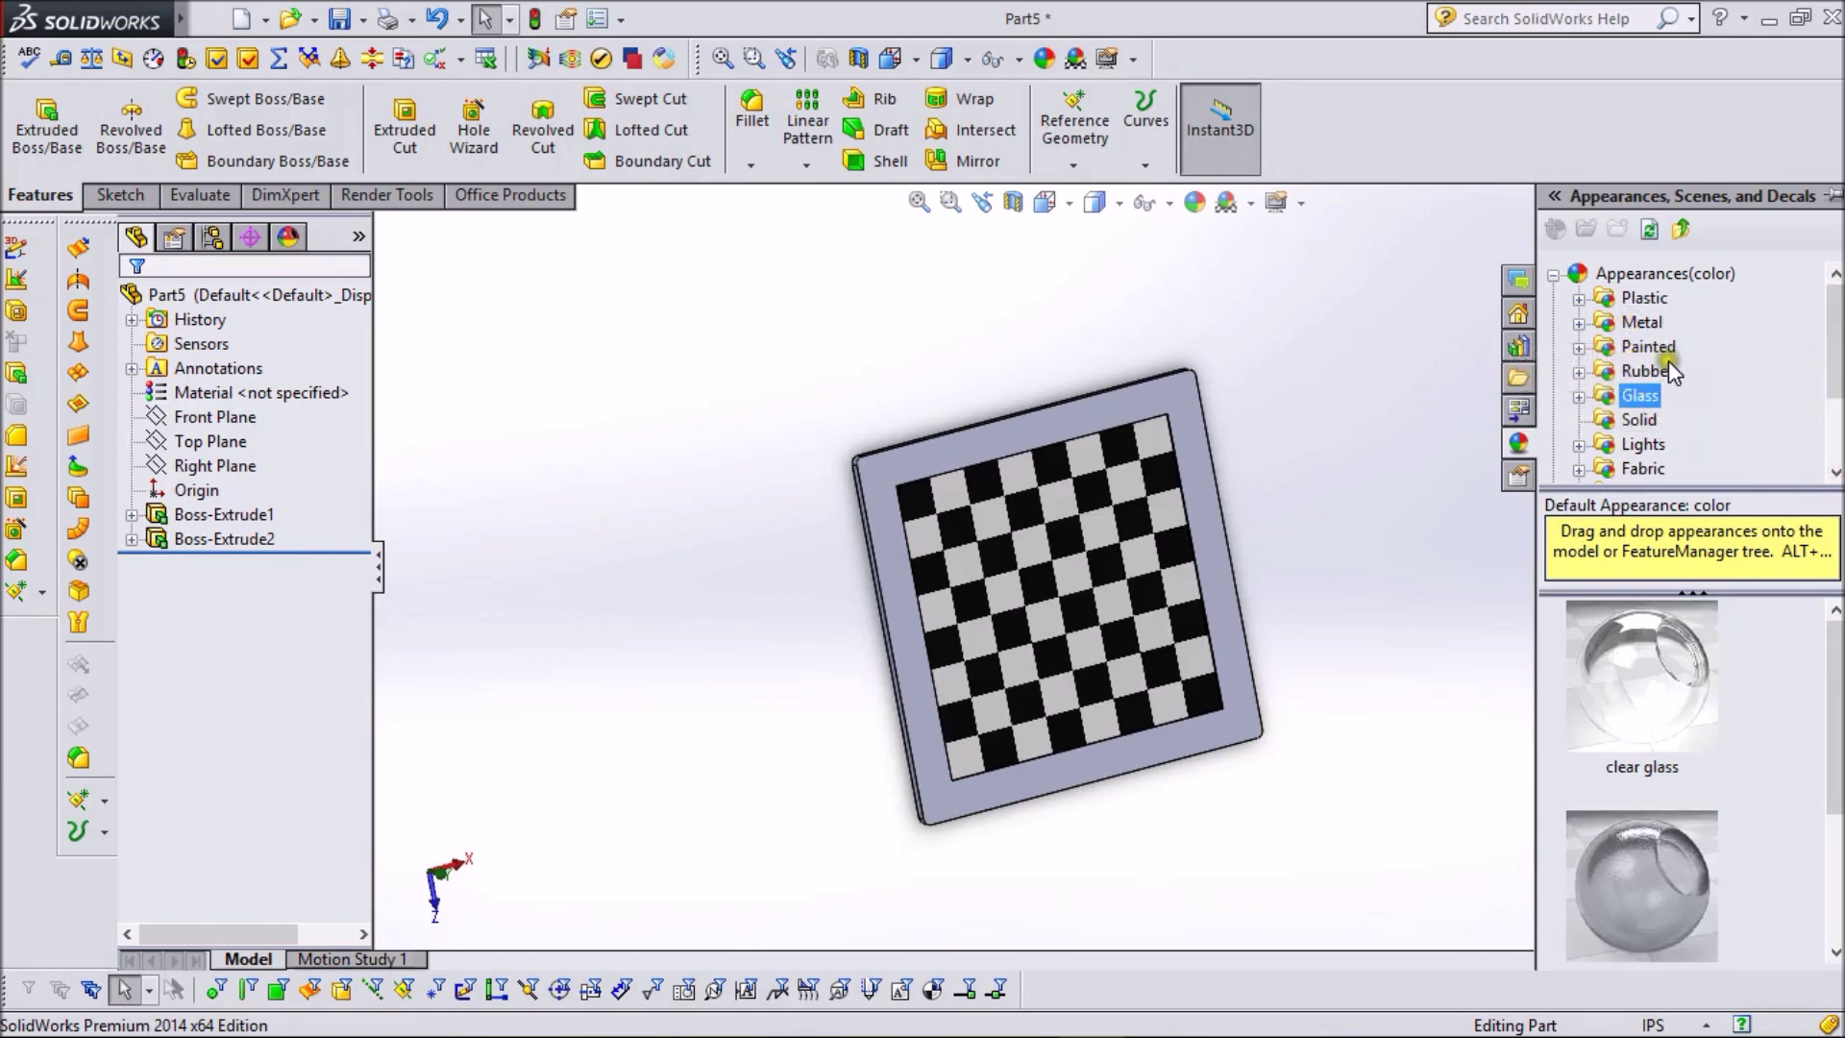
pyautogui.click(1640, 420)
pyautogui.moveTo(1830, 673); pyautogui.dragTo(1836, 870)
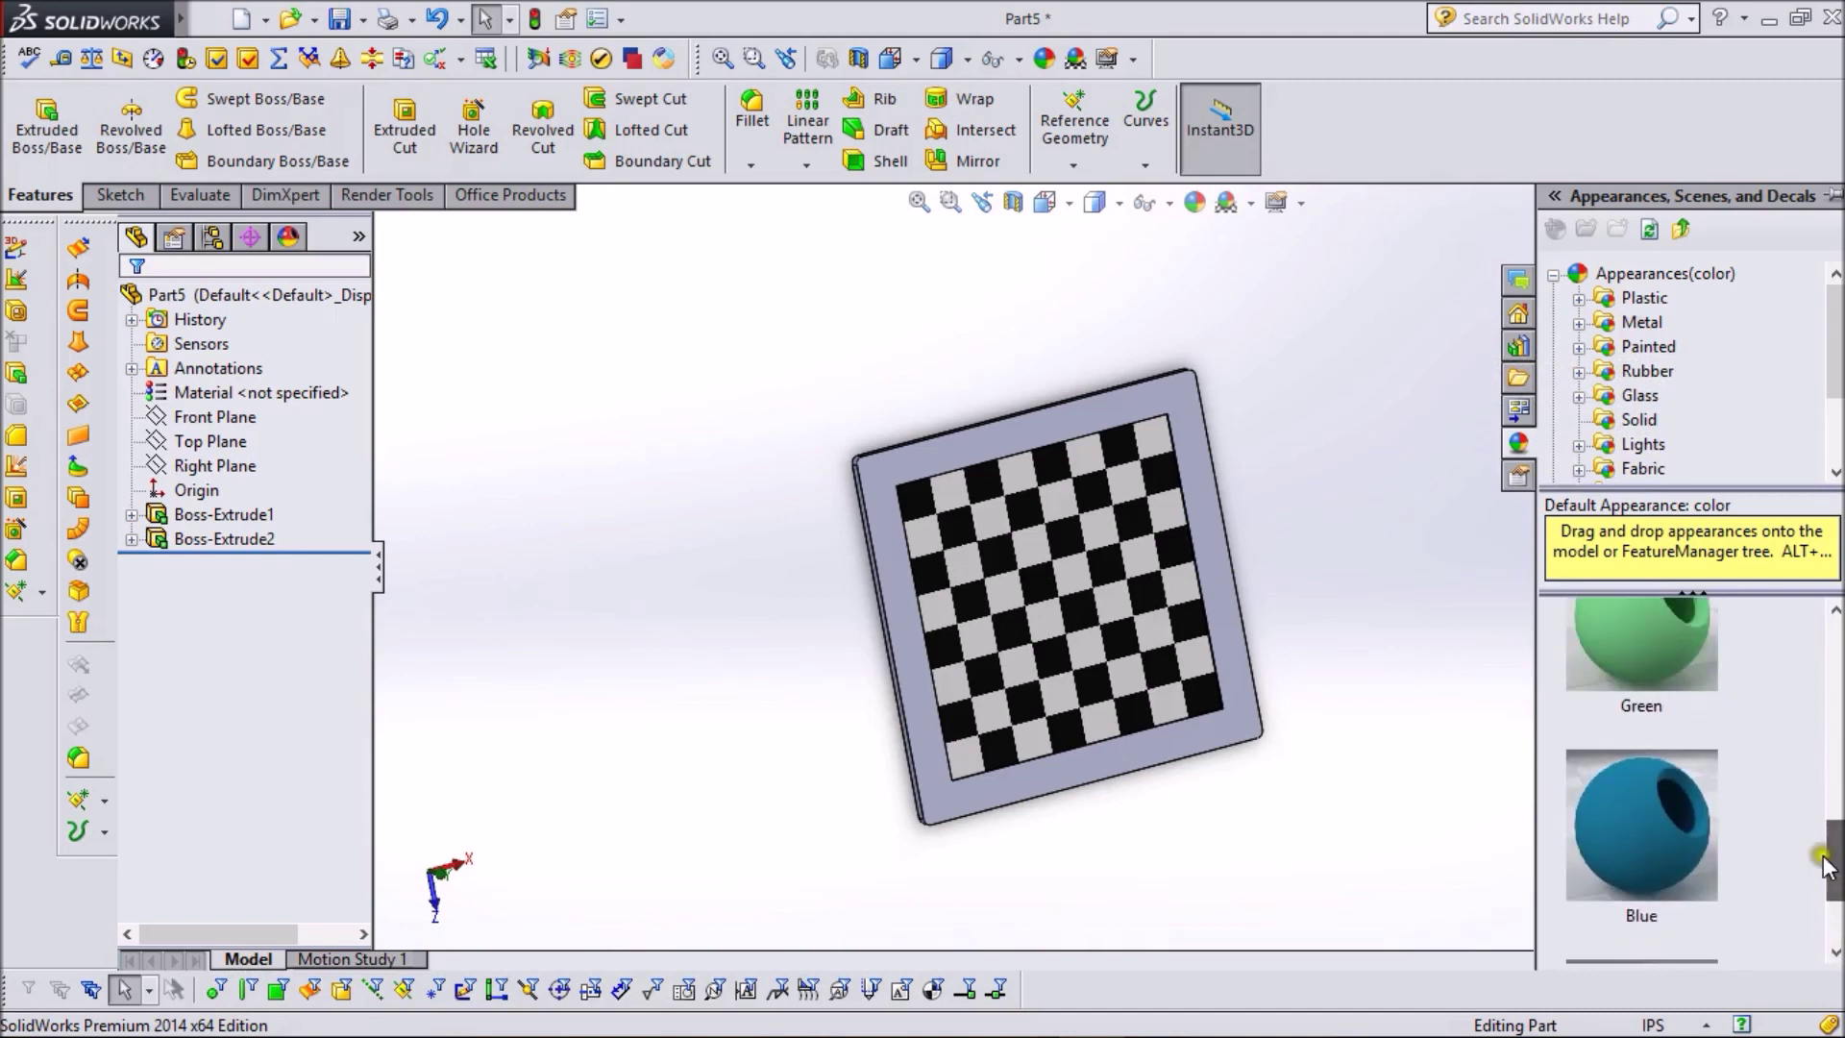
pyautogui.moveTo(1623, 838); pyautogui.dragTo(1219, 588)
pyautogui.click(1218, 588)
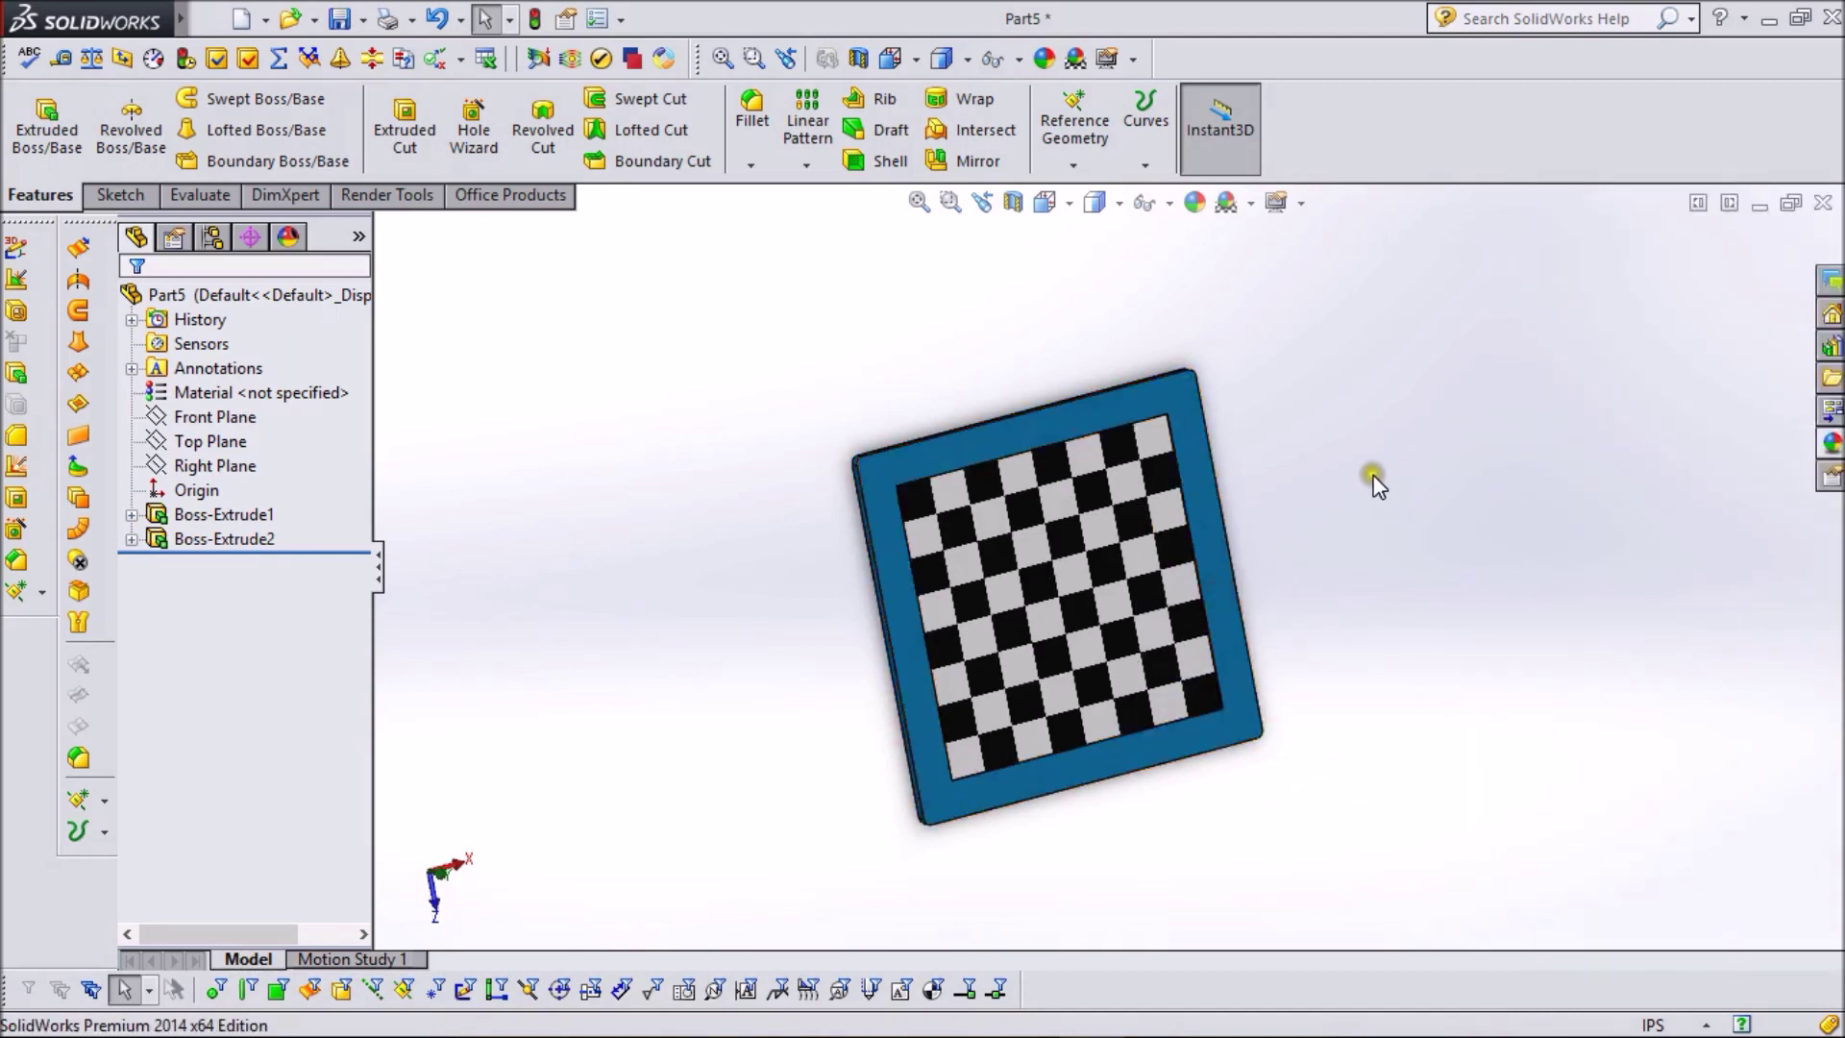
pyautogui.moveTo(1375, 477); pyautogui.dragTo(1277, 333, button='middle')
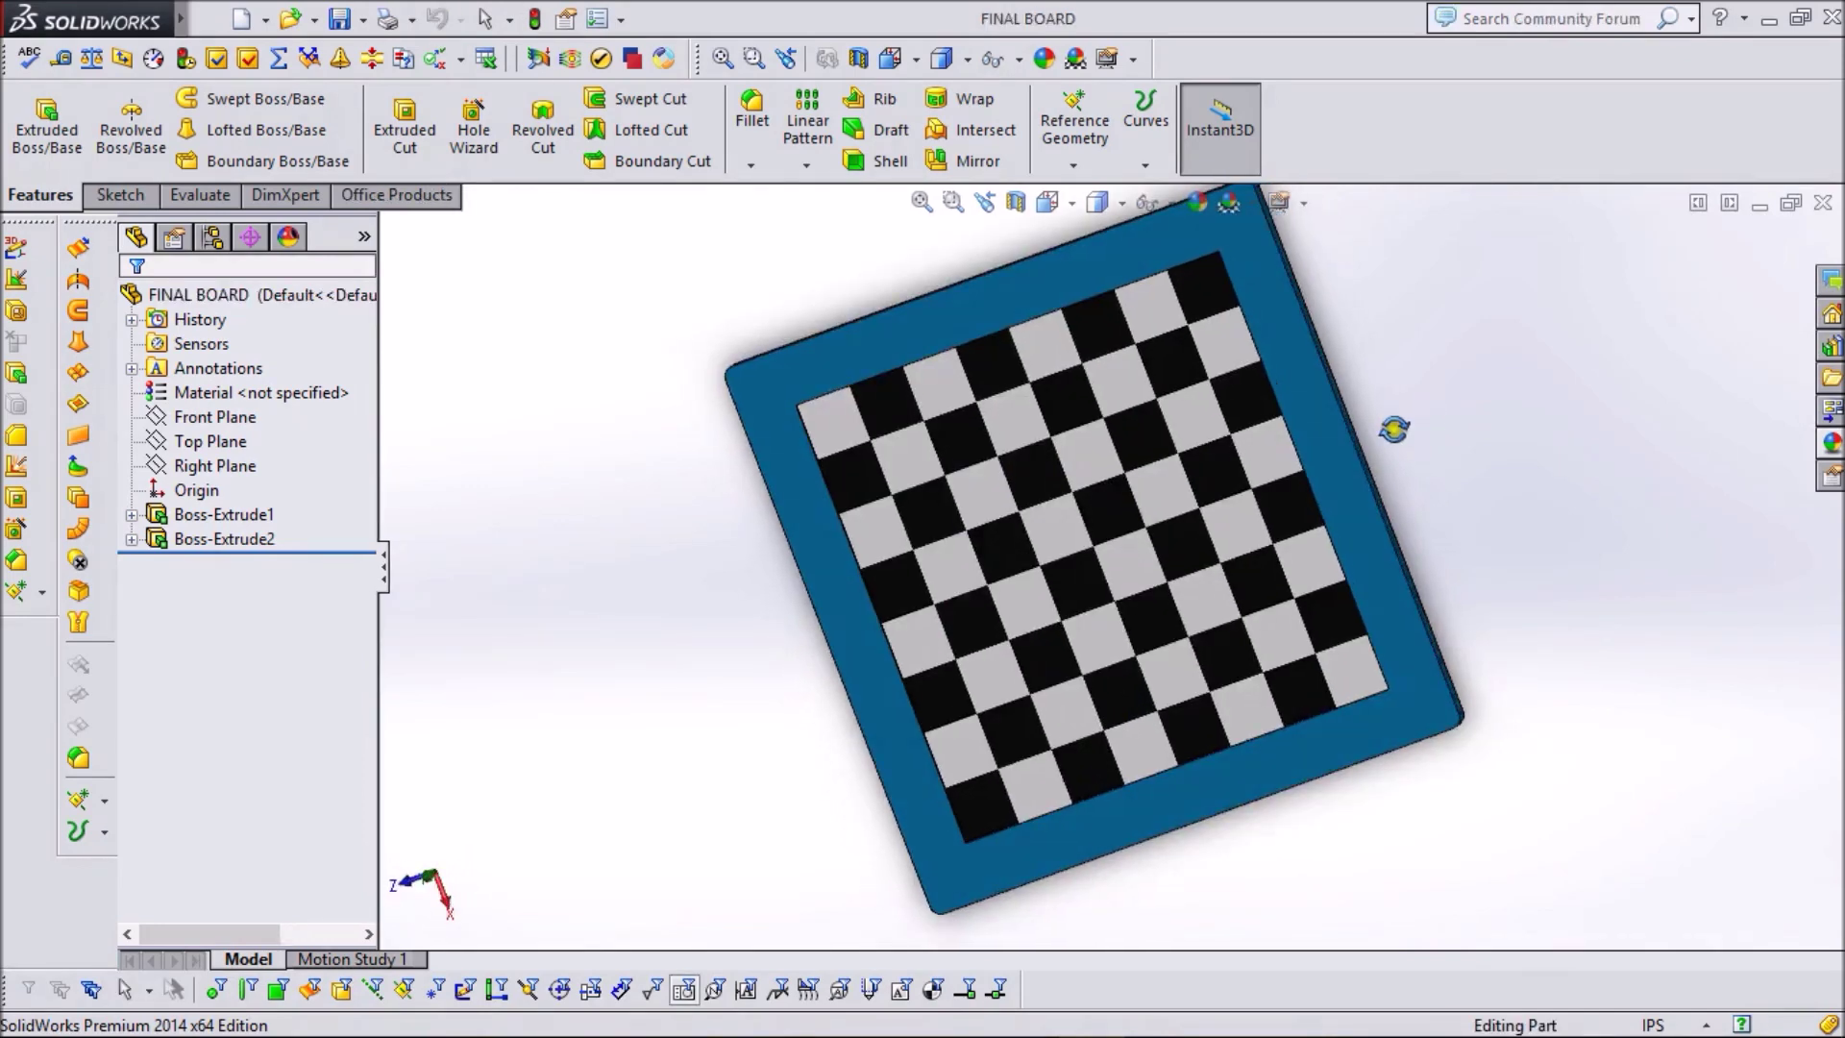
pyautogui.moveTo(1345, 432); pyautogui.dragTo(1396, 400, button='middle')
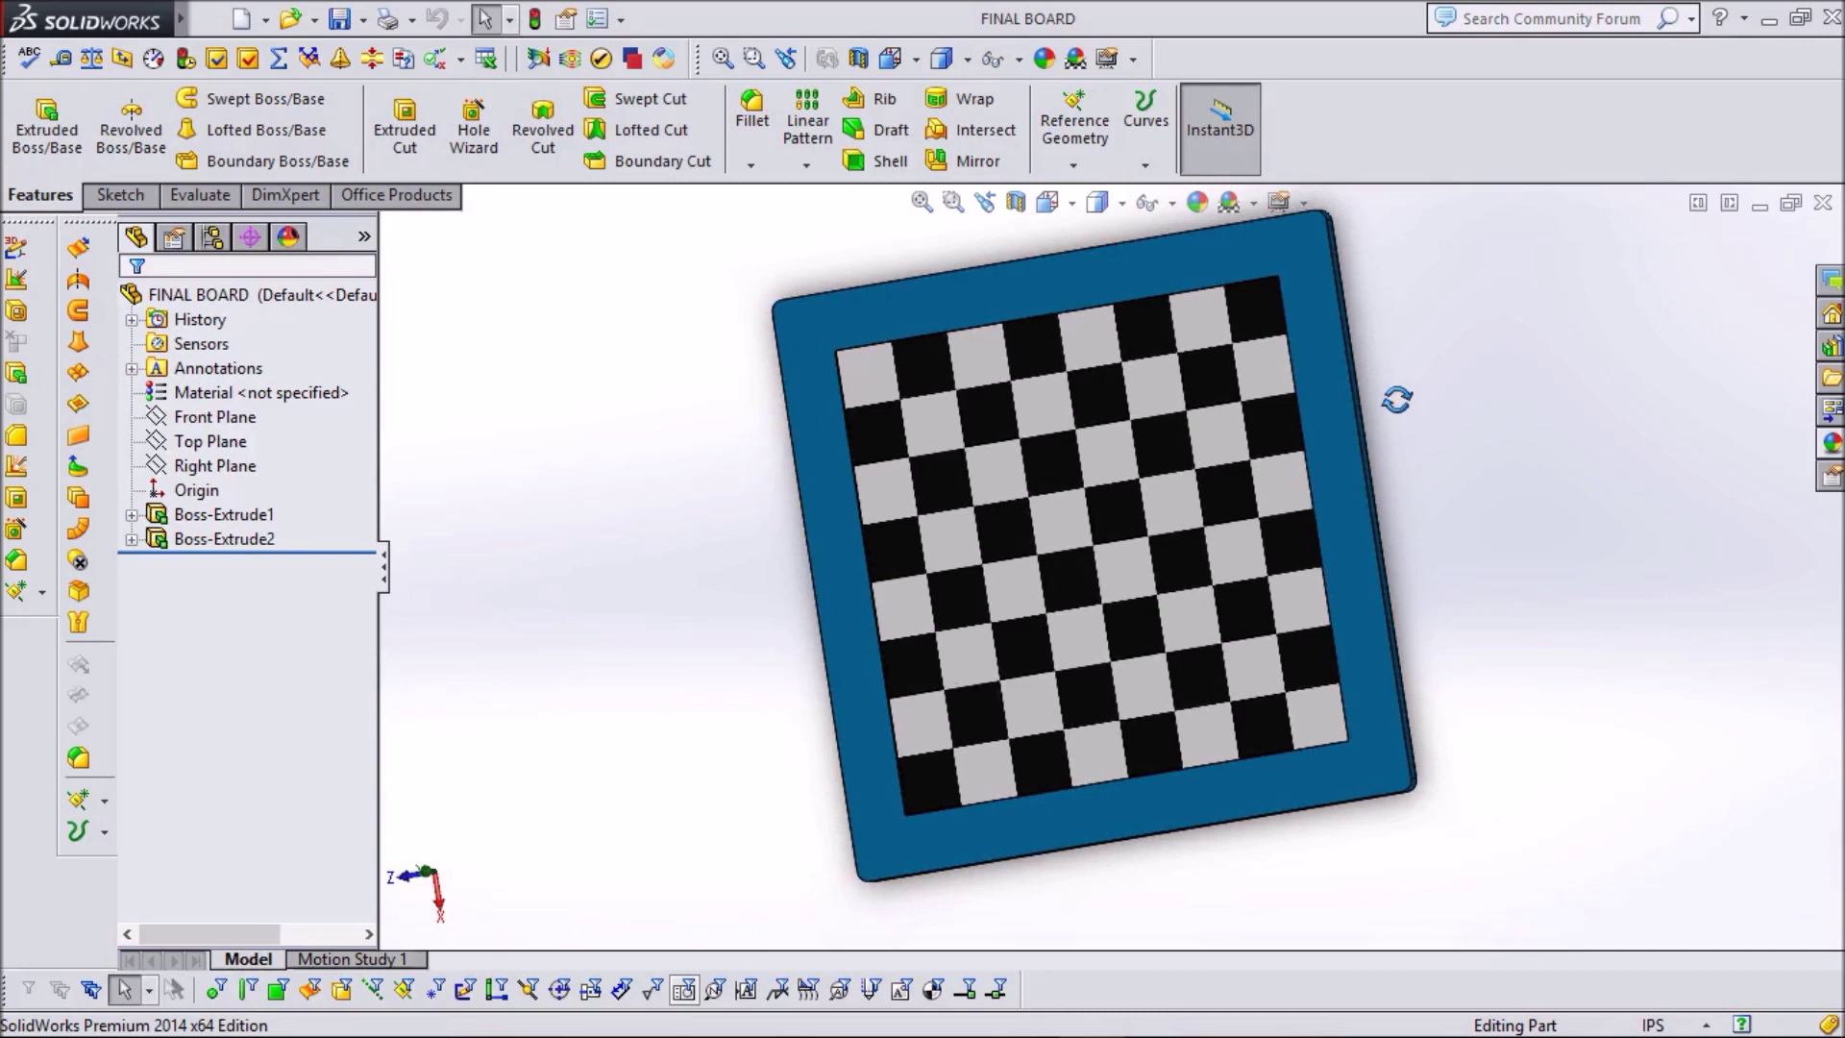
pyautogui.moveTo(1432, 387); pyautogui.dragTo(1484, 403, button='middle')
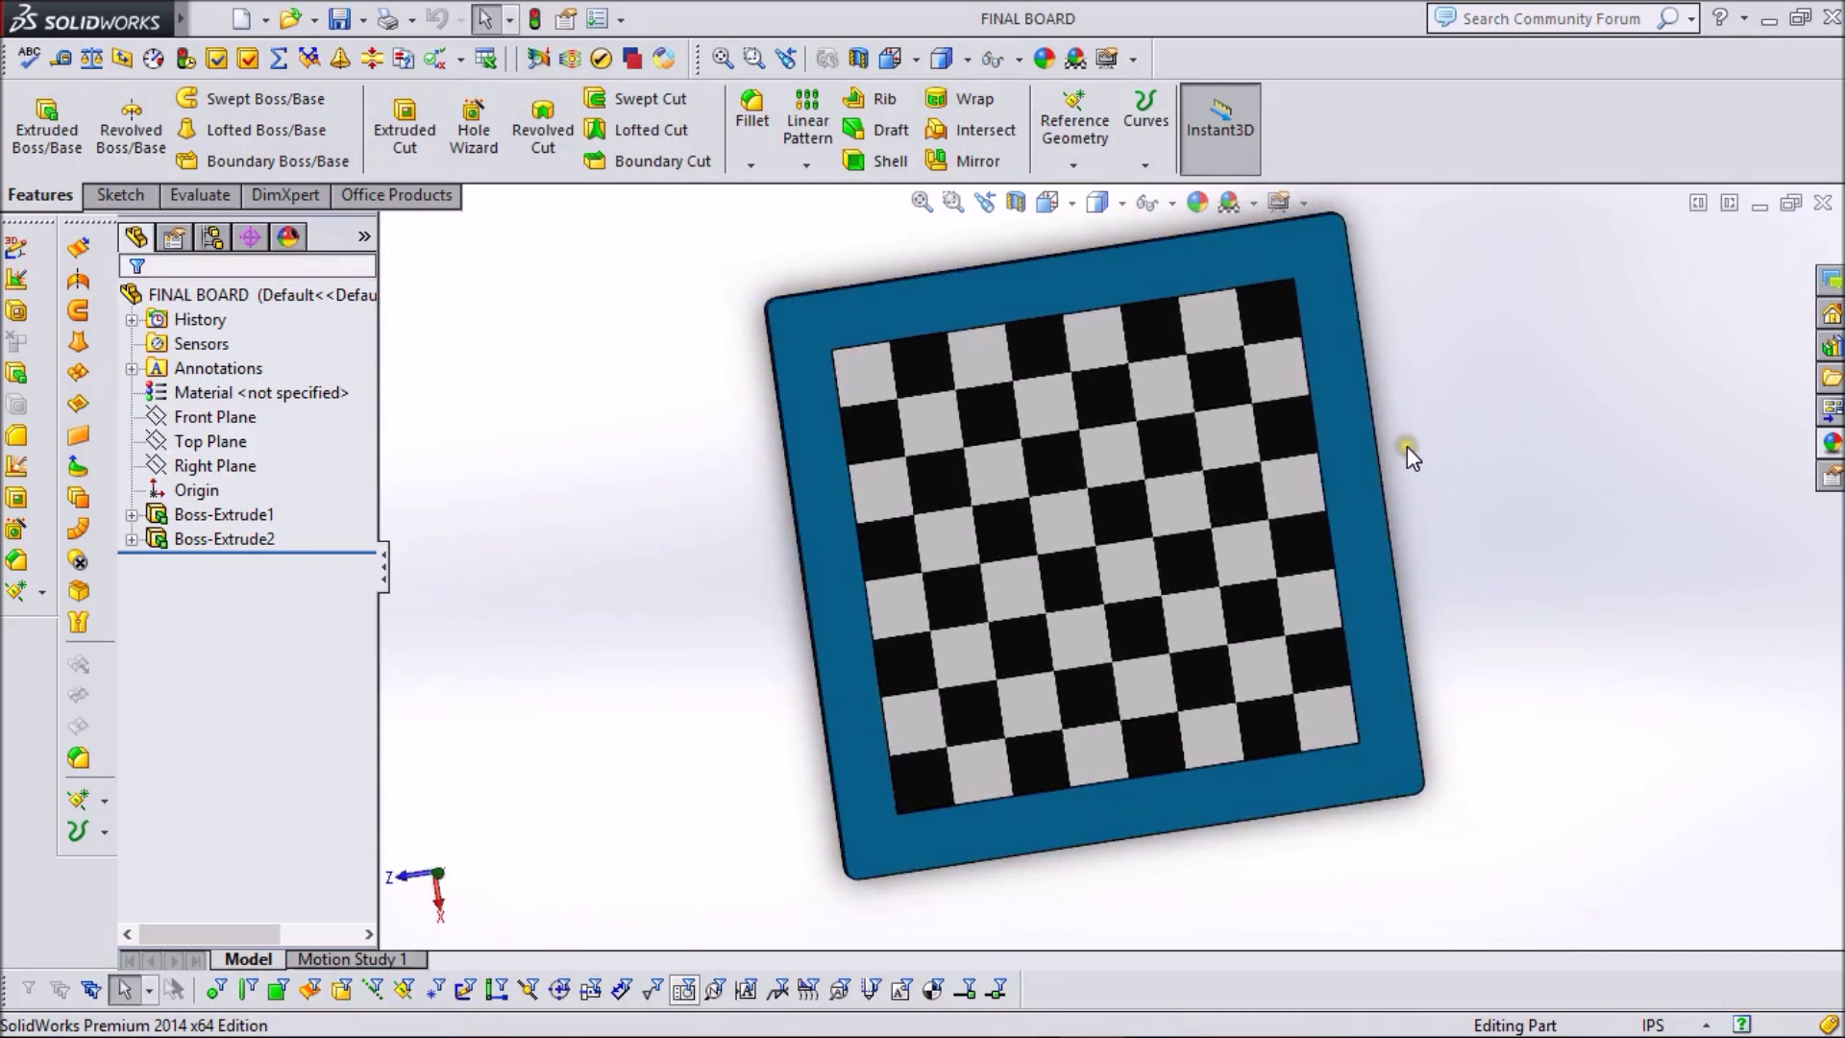